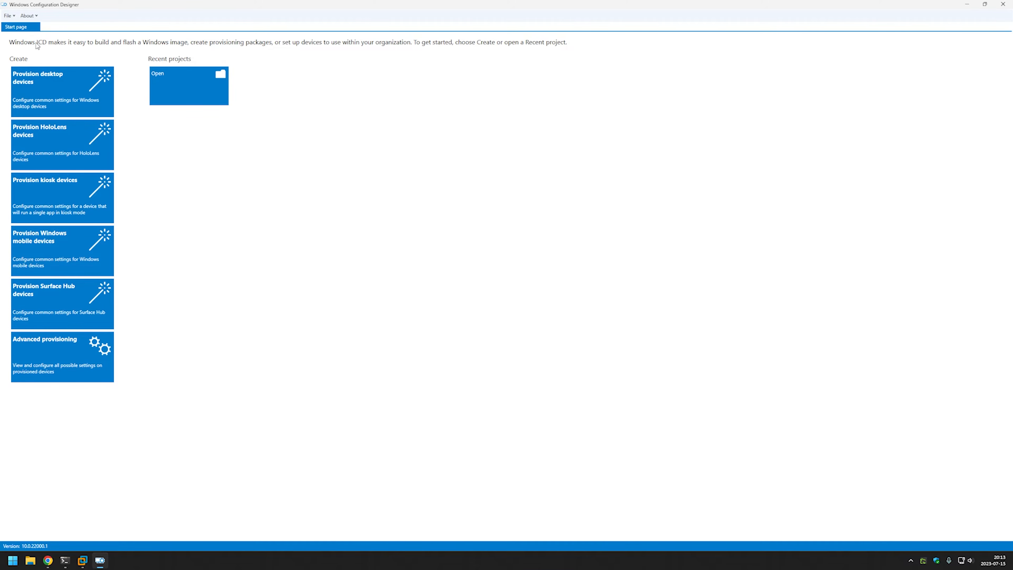
Create a new provisioning project named software_bundle for All Windows desktop editions.
click(8, 16)
click(12, 24)
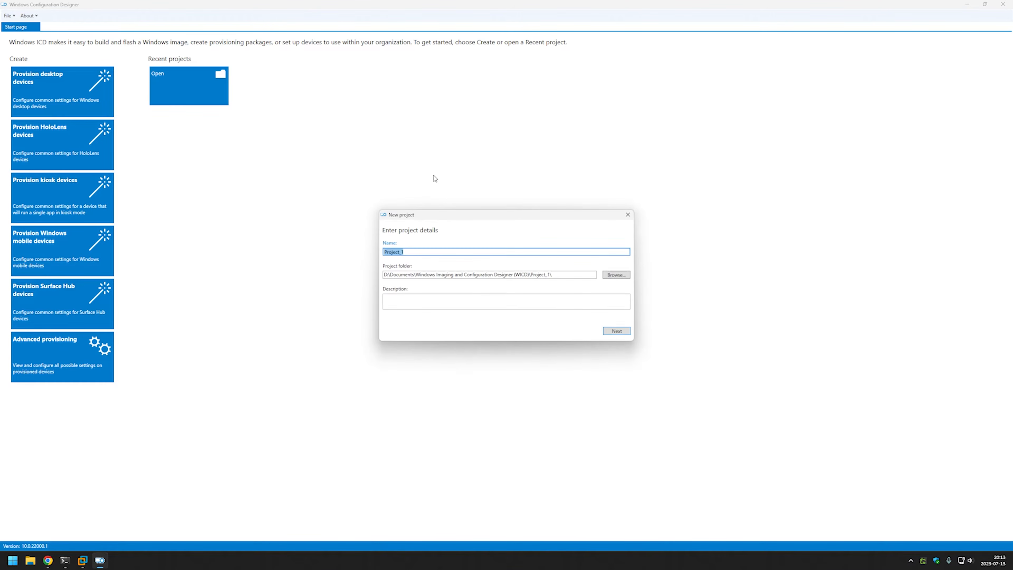
text(software_bundle)
click(621, 334)
click(621, 334)
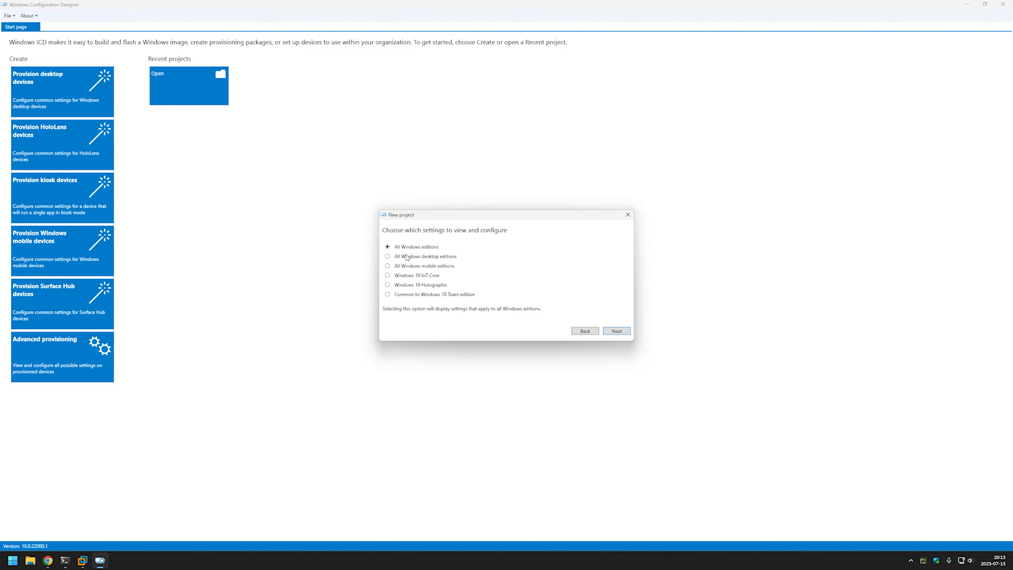
click(408, 257)
click(616, 330)
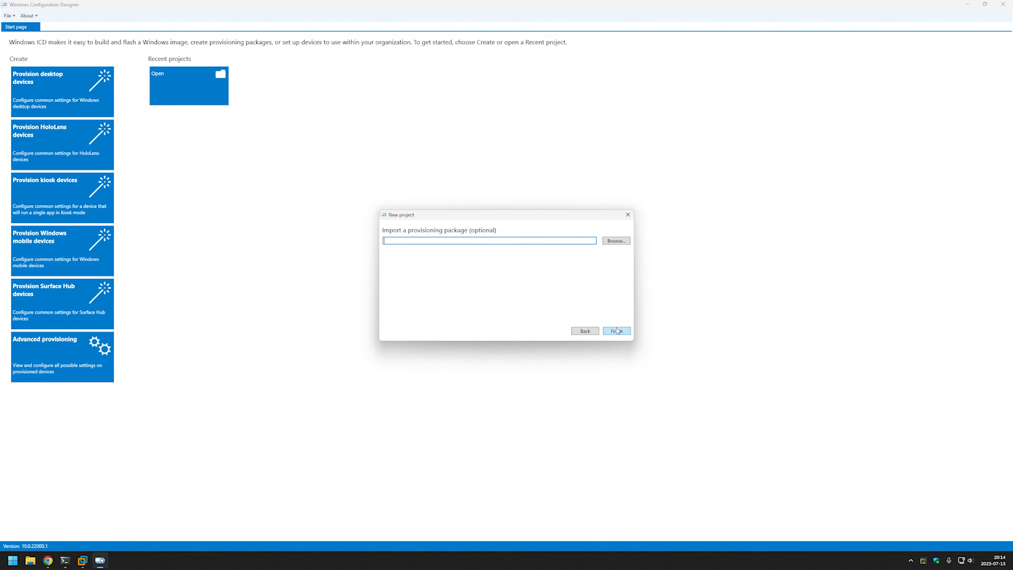
click(617, 330)
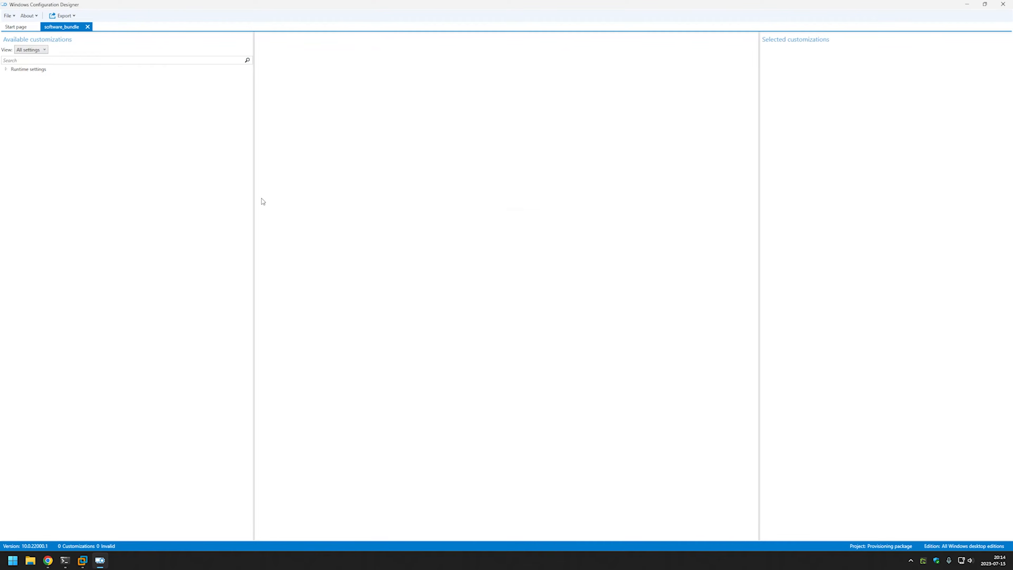
Open Runtime settings > ProvisioningCommands > PrimaryContext > Command, then switch to the browser's software readme.
click(6, 69)
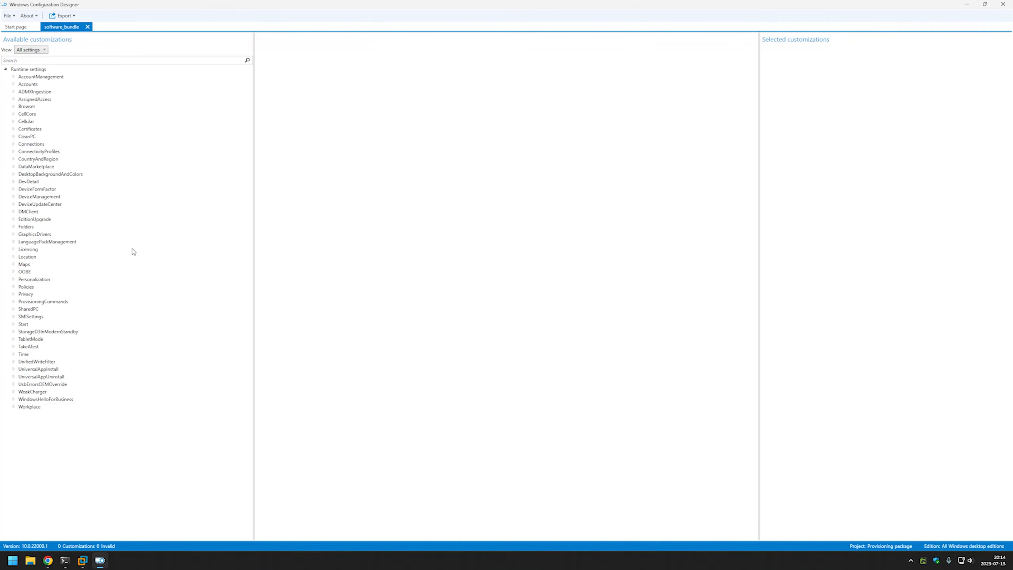
double_click(62, 303)
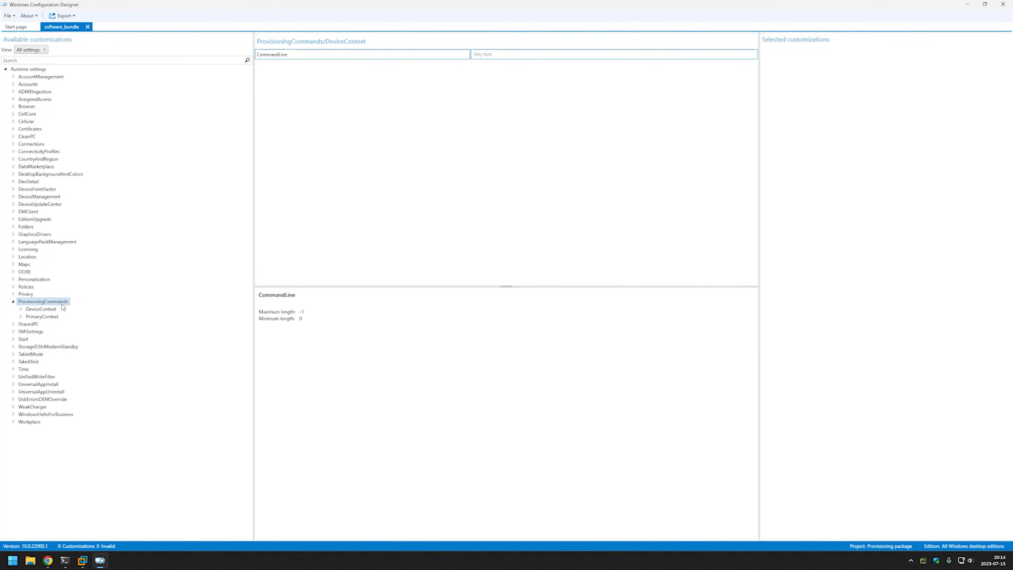
double_click(54, 319)
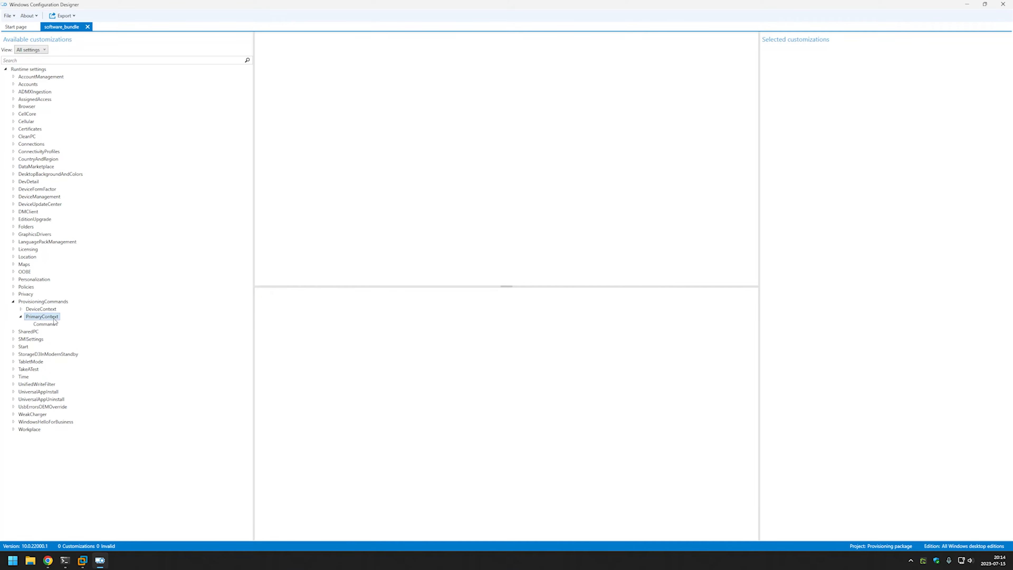
click(53, 326)
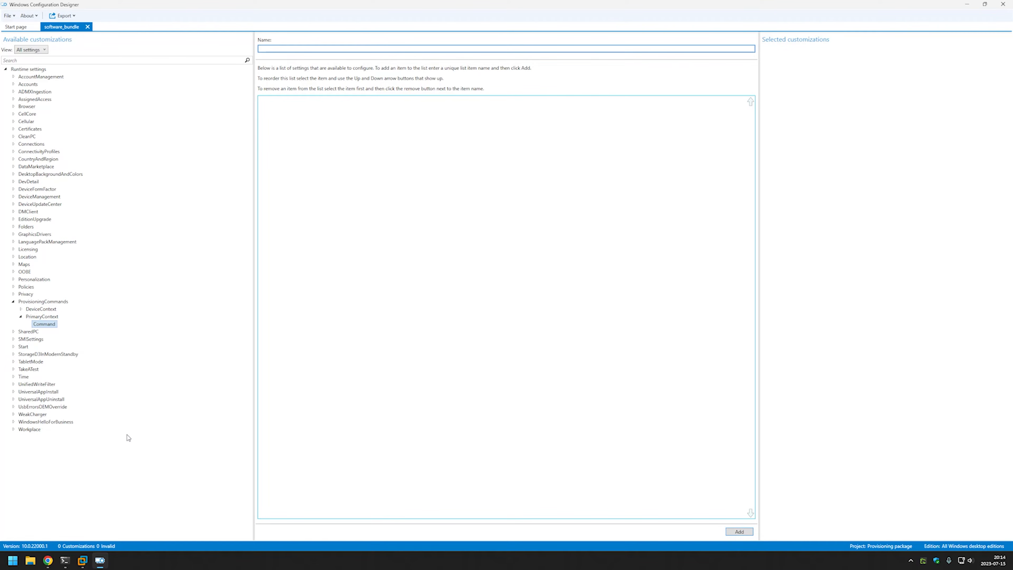
click(48, 560)
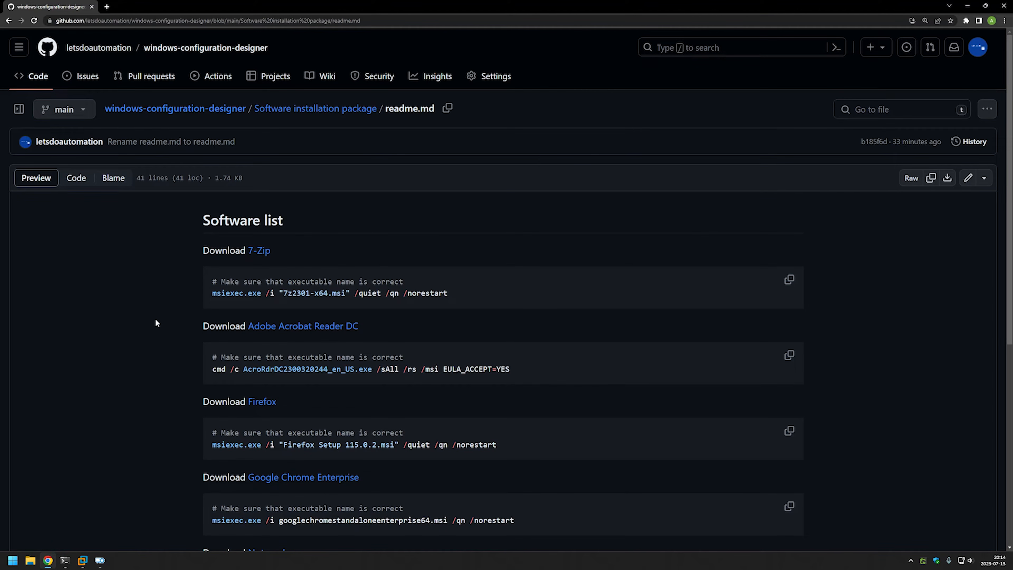
scroll(412, 305, down, 8)
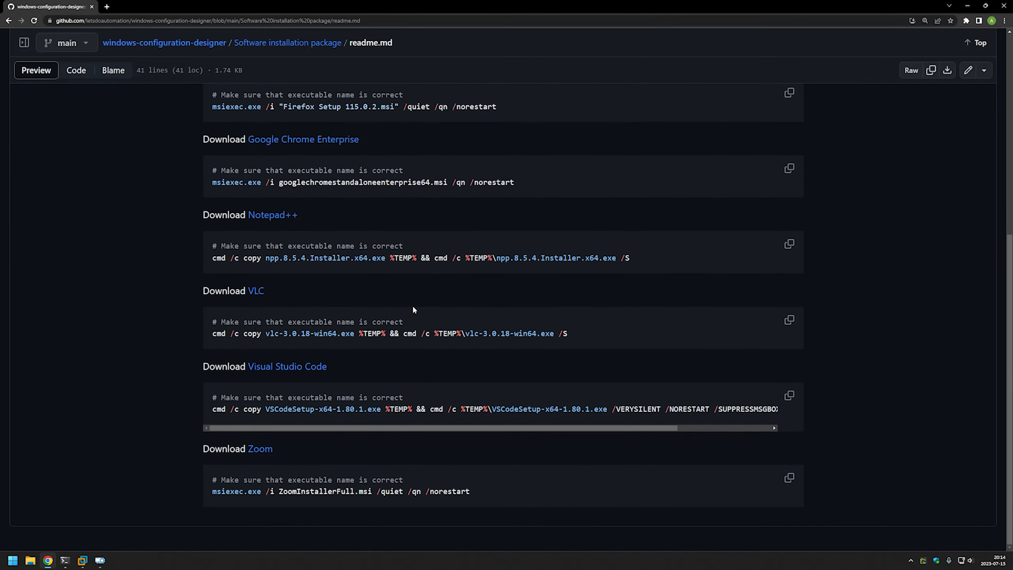
scroll(412, 305, up, 8)
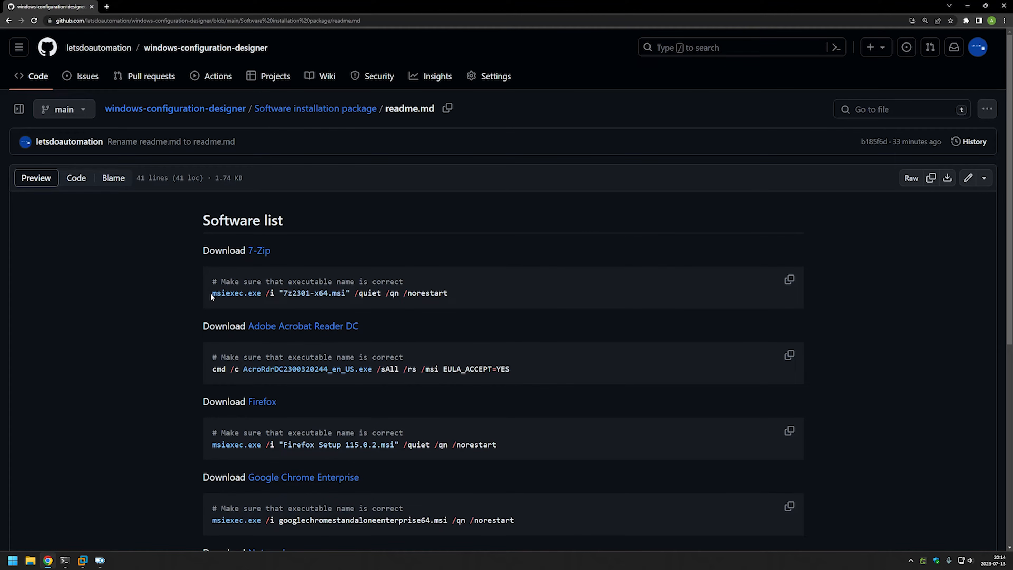
drag(210, 292, 458, 294)
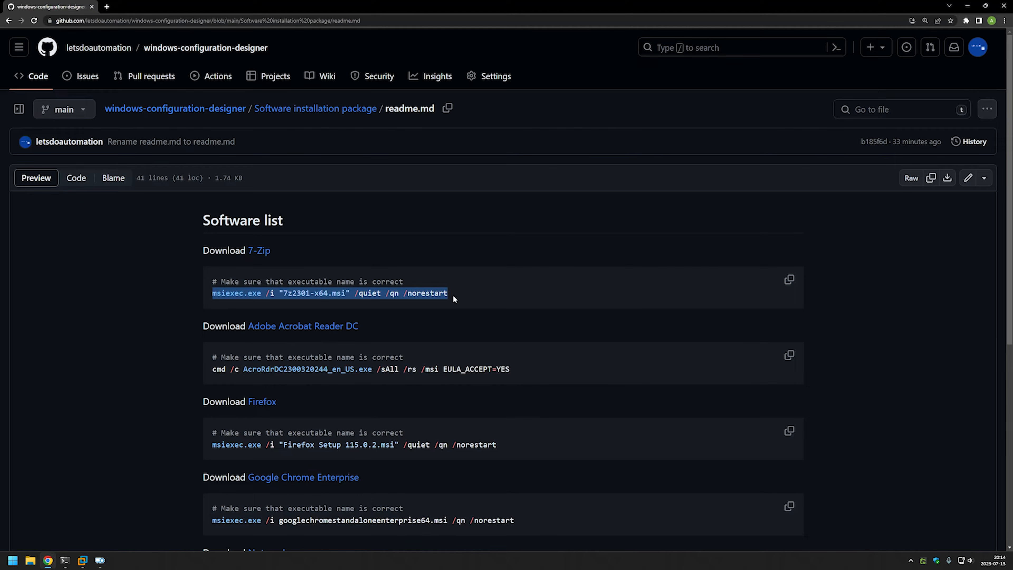
click(453, 298)
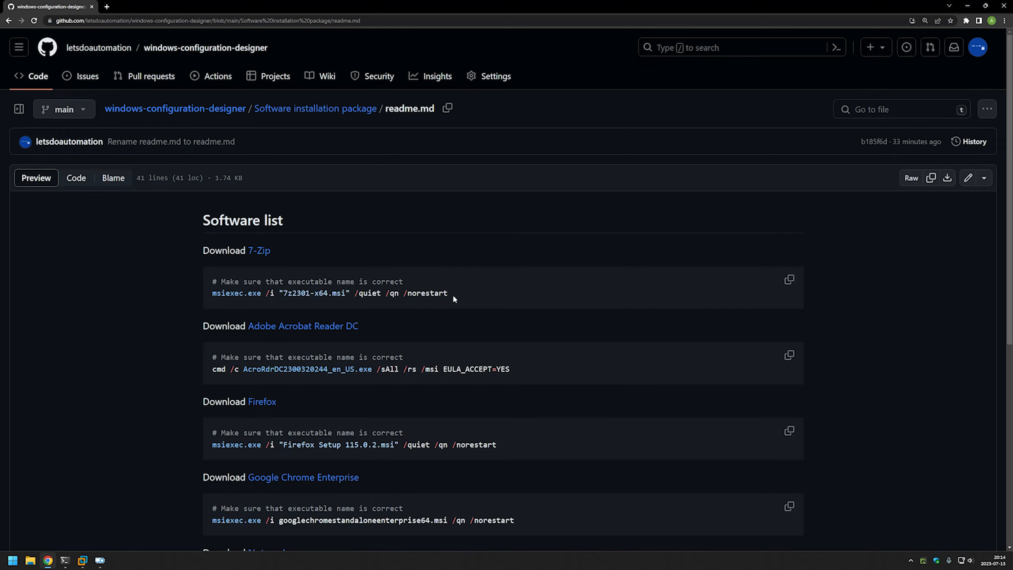
scroll(453, 294, down, 5)
scroll(453, 294, up, 5)
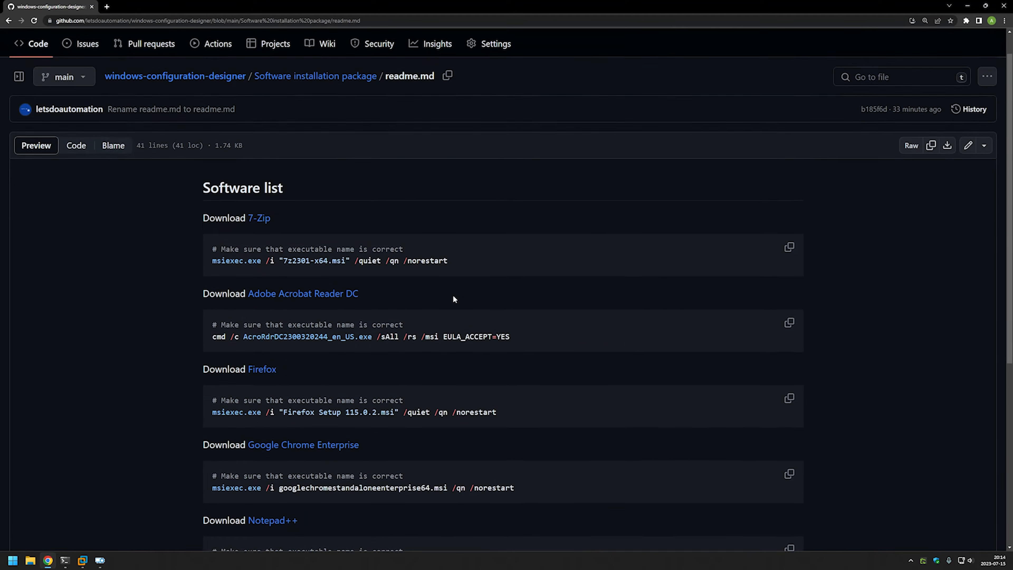
scroll(334, 269, down, 5)
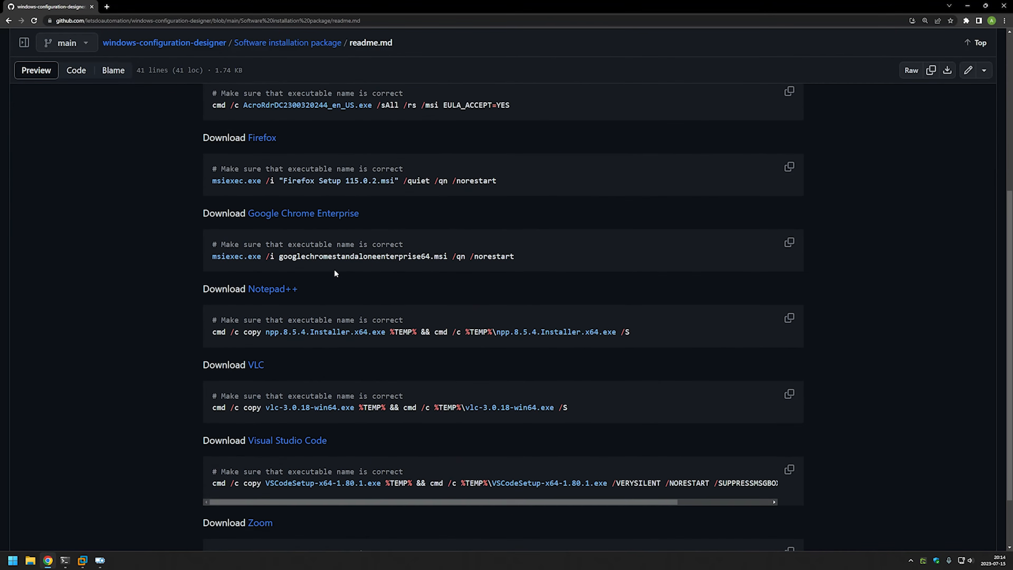
scroll(334, 270, up, 5)
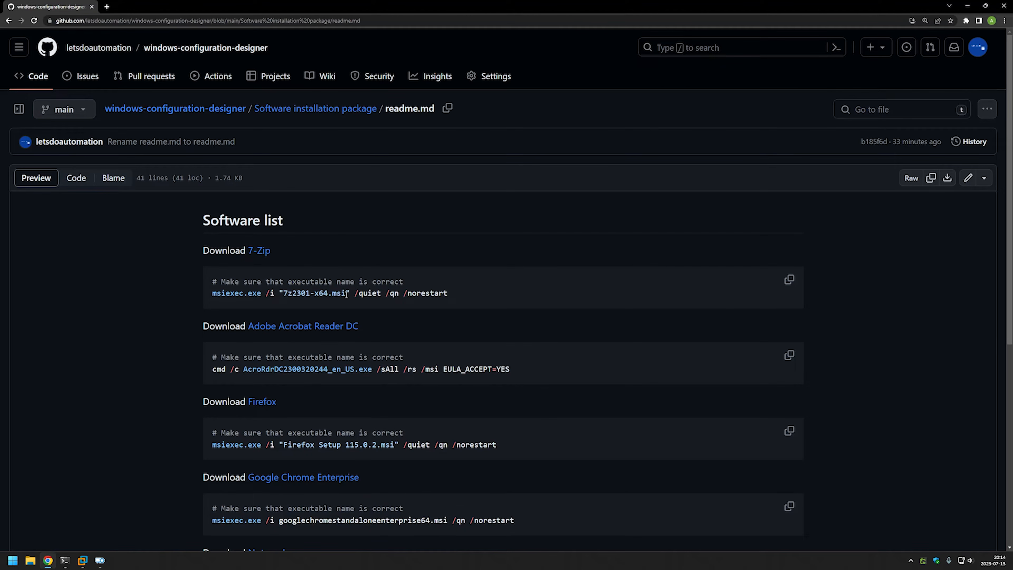
drag(347, 294, 332, 295)
drag(375, 371, 356, 371)
Download the 7-Zip 64-bit x64 installer 7z2301-x64.msi and return to the GitHub list.
click(386, 288)
click(259, 250)
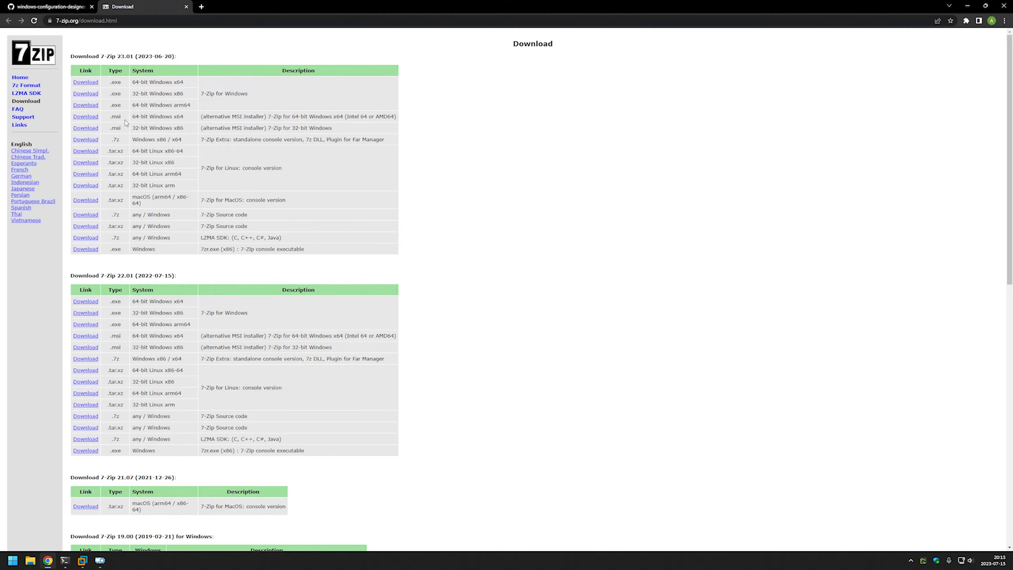
drag(190, 116, 74, 117)
key(ctrl+plus)
key(ctrl+plus)
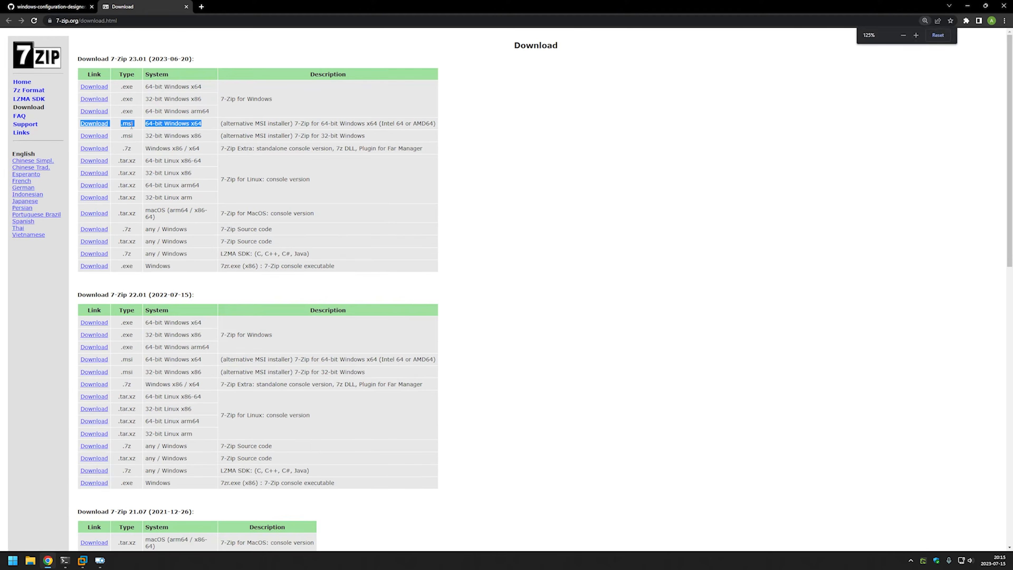
click(247, 145)
drag(240, 137, 85, 134)
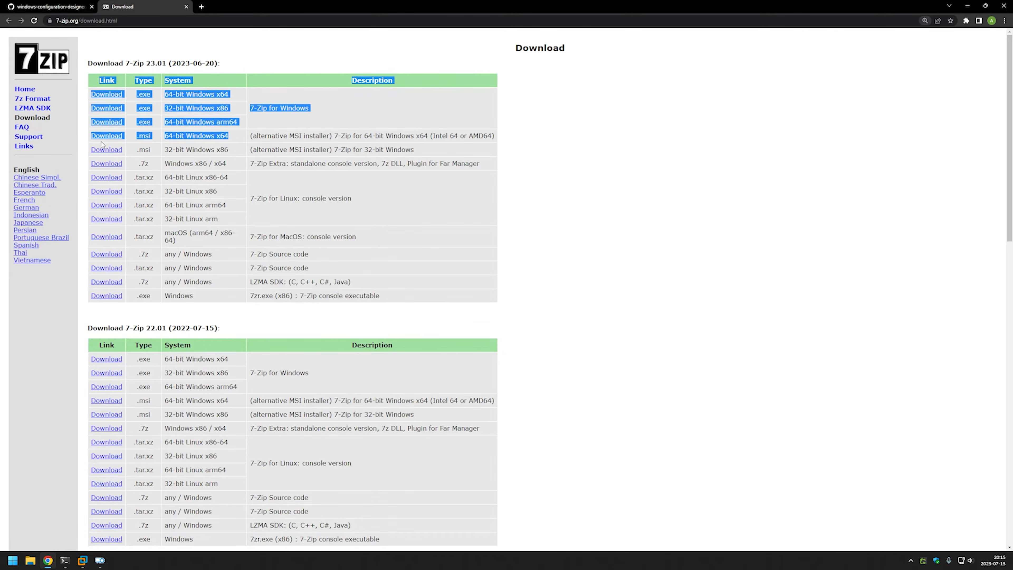
click(131, 138)
click(106, 136)
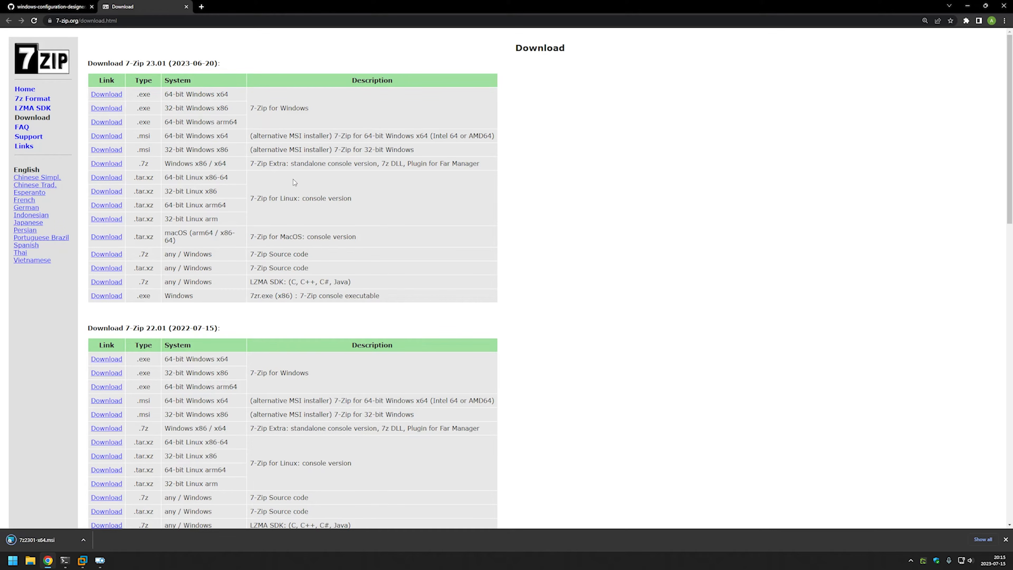
click(41, 5)
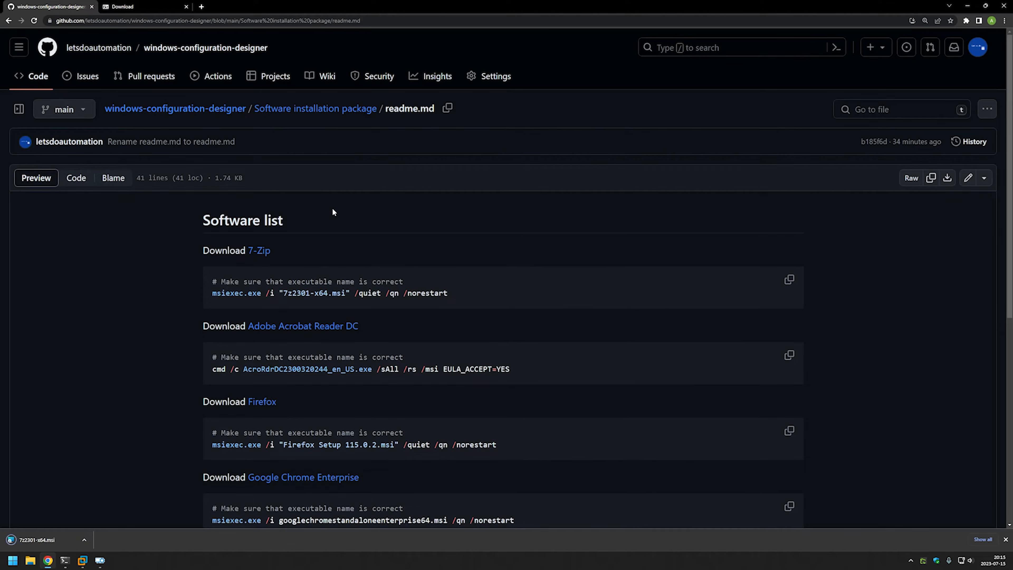
Download Acrobat Reader DC 2023.003.20244 English for Windows 11, then return to GitHub.
middle_click(323, 327)
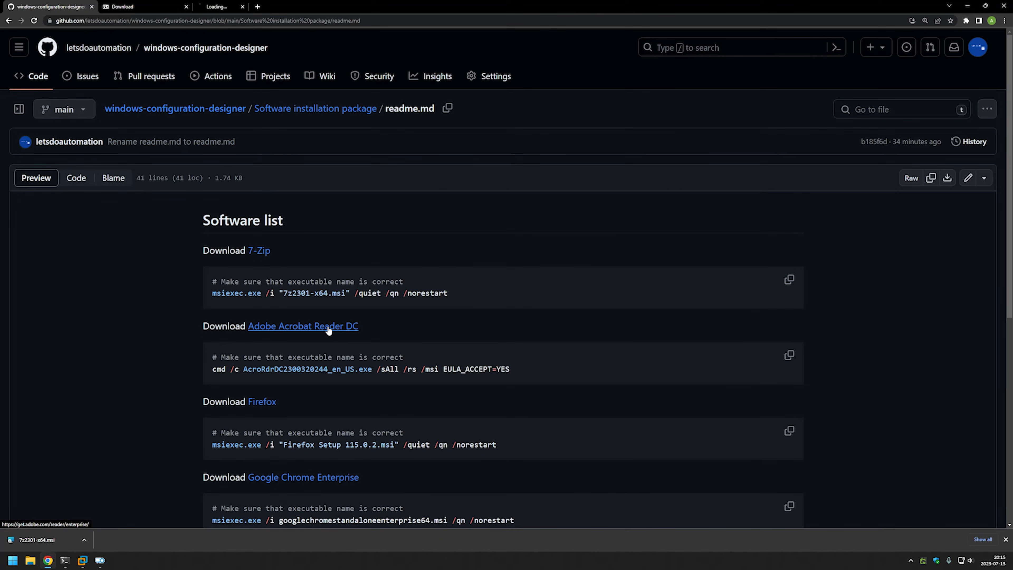
click(231, 8)
click(211, 166)
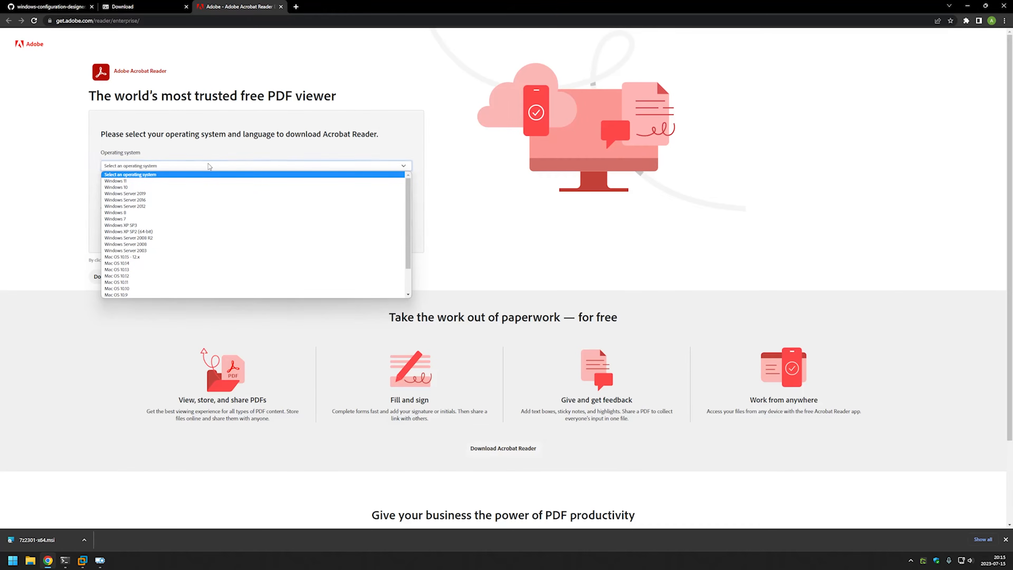
click(182, 181)
click(144, 195)
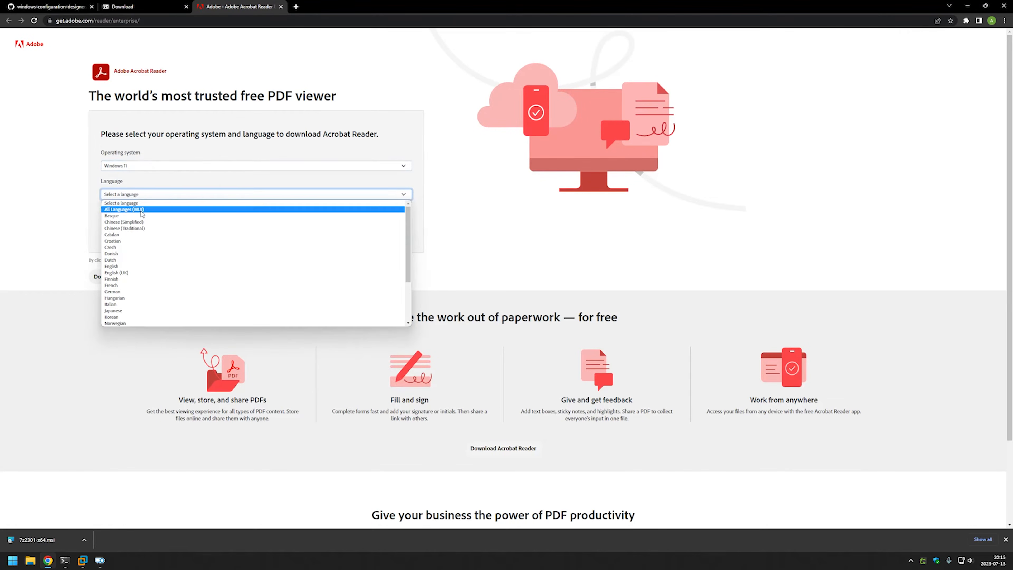
click(137, 275)
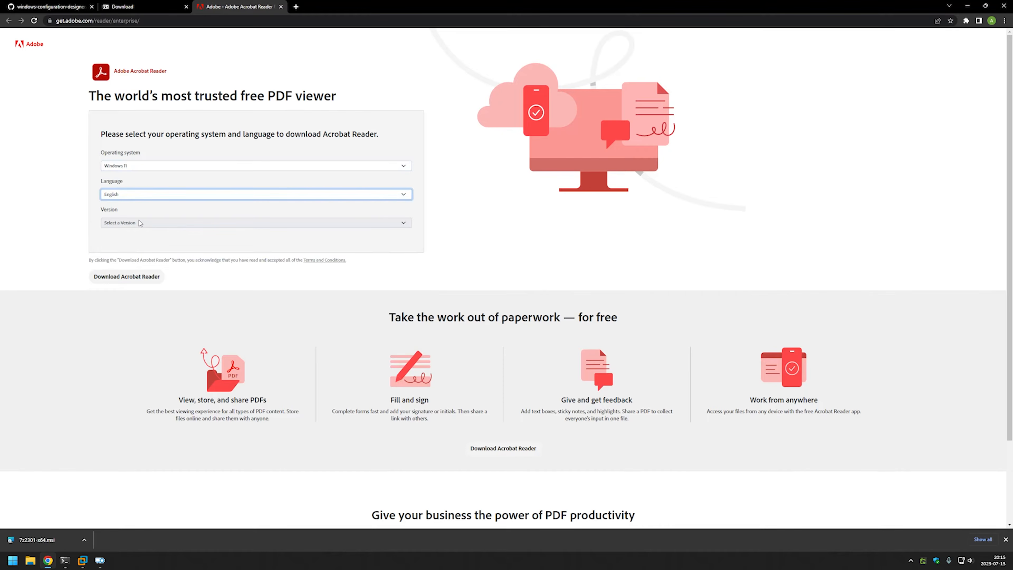
click(141, 223)
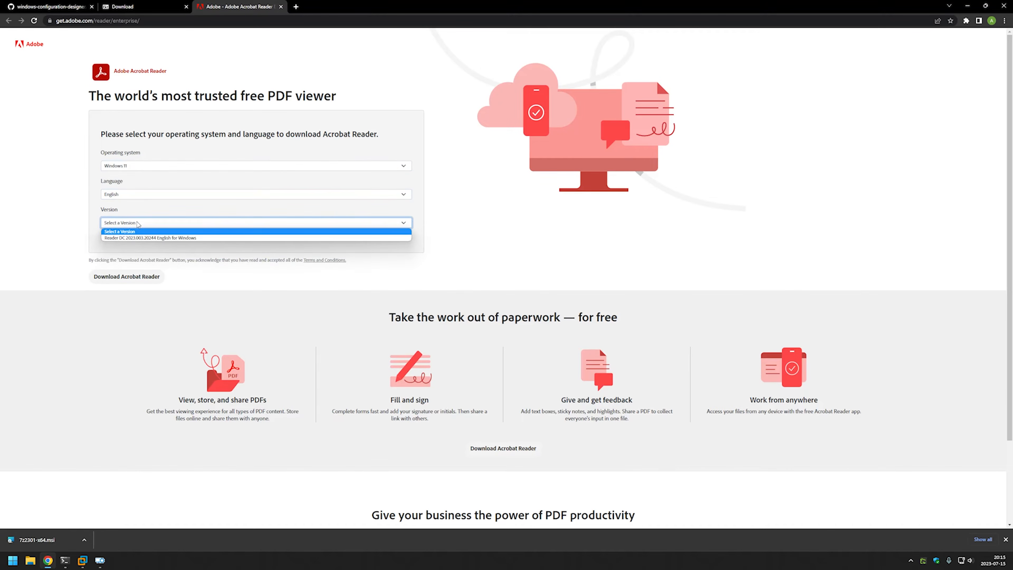
click(147, 238)
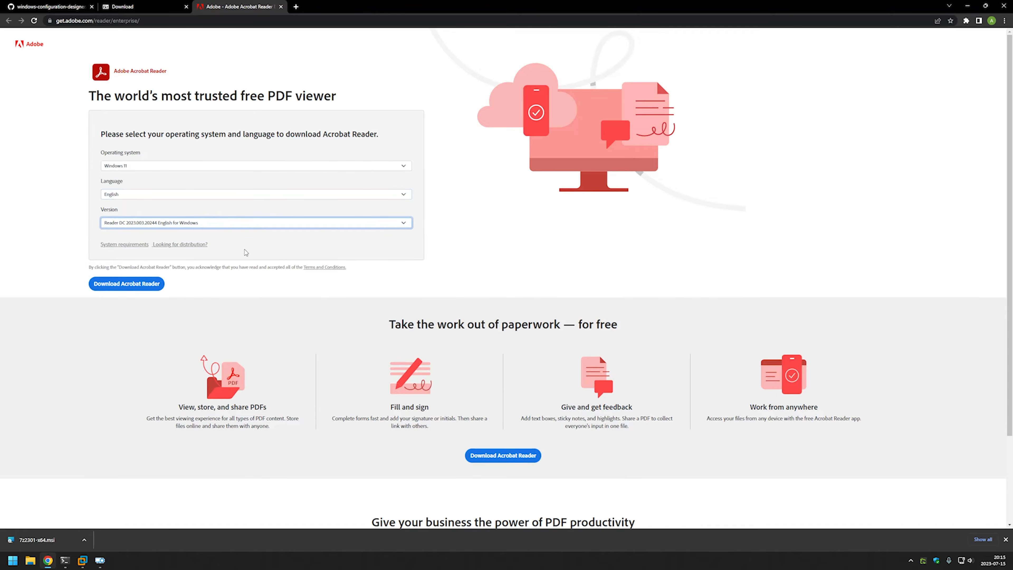
click(152, 283)
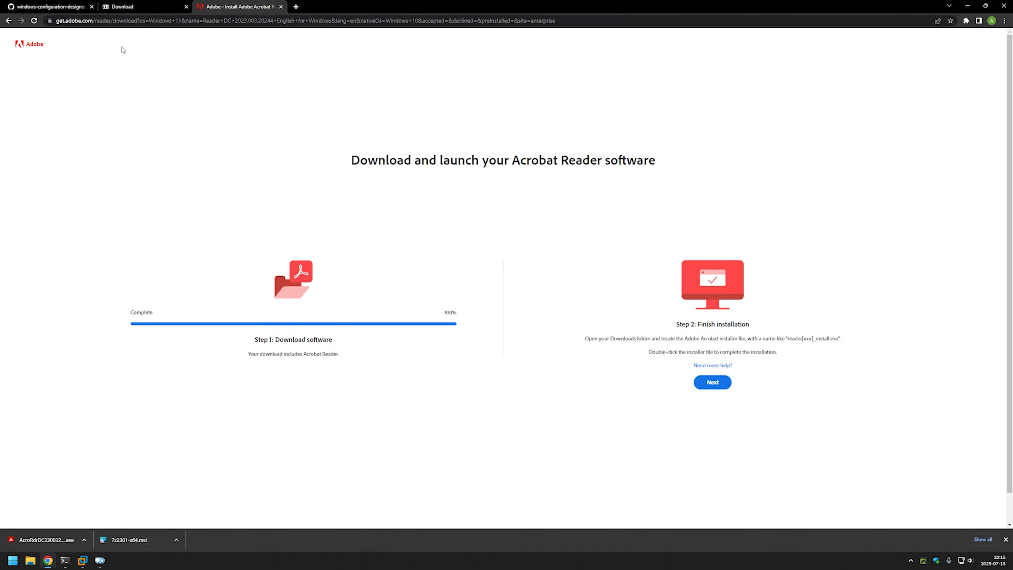
click(48, 6)
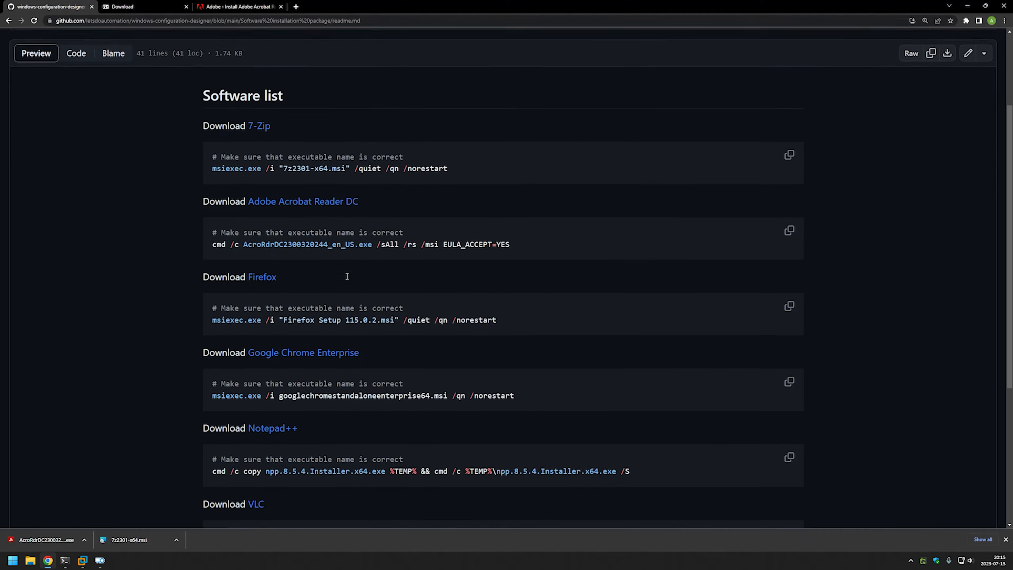
Open the Firefox and Google Chrome Enterprise download links in separate tabs.
scroll(346, 274, down, 5)
scroll(347, 275, up, 2)
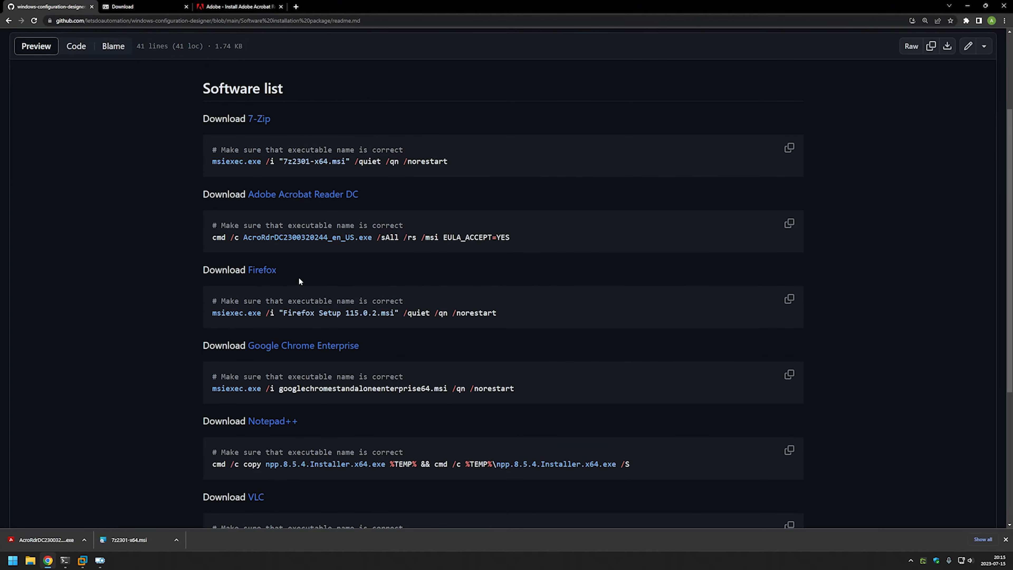
middle_click(267, 275)
middle_click(345, 345)
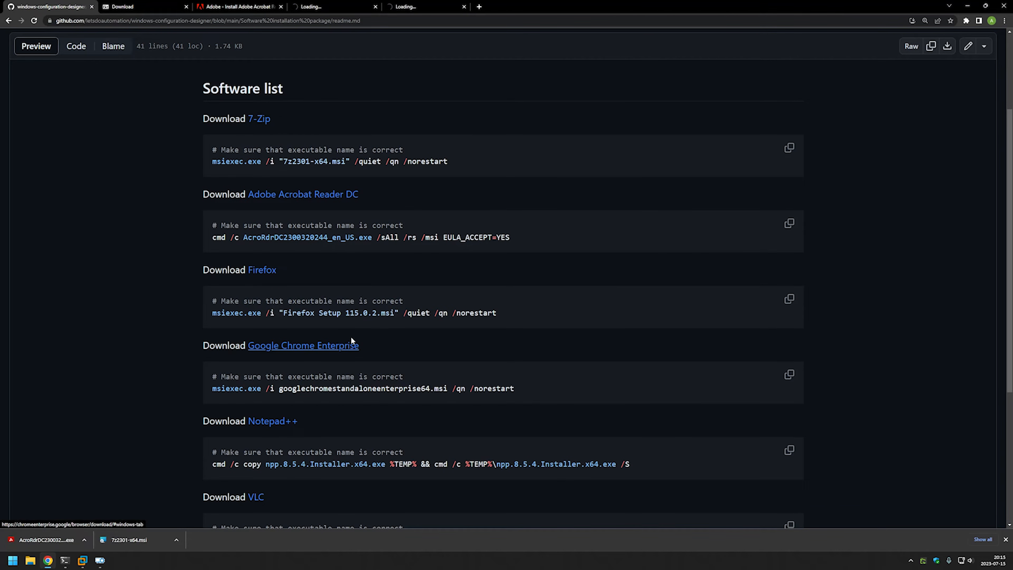
click(340, 8)
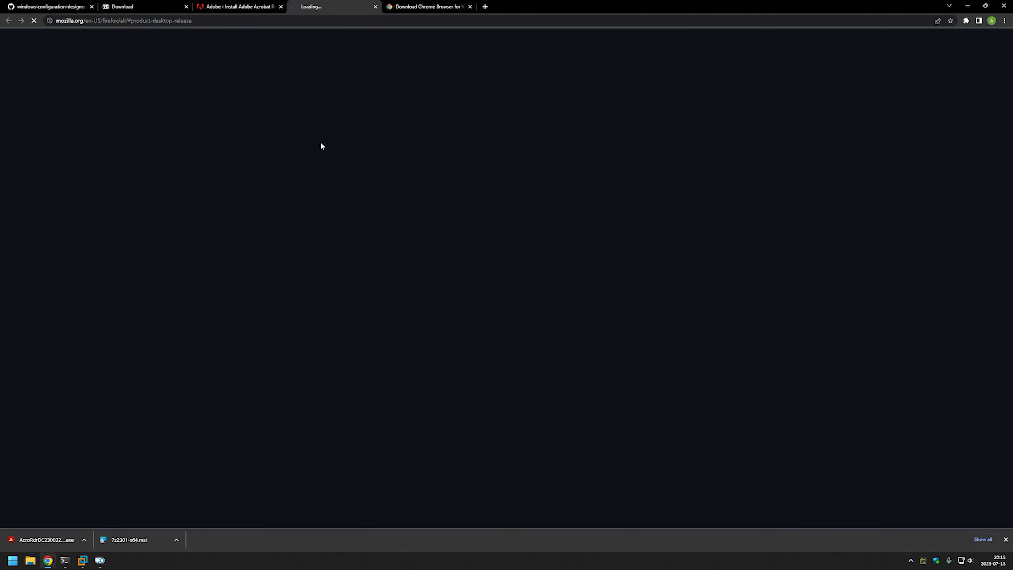
click(413, 10)
Download the 64-bit Chrome MSI installer, accepting the terms.
scroll(331, 218, down, 3)
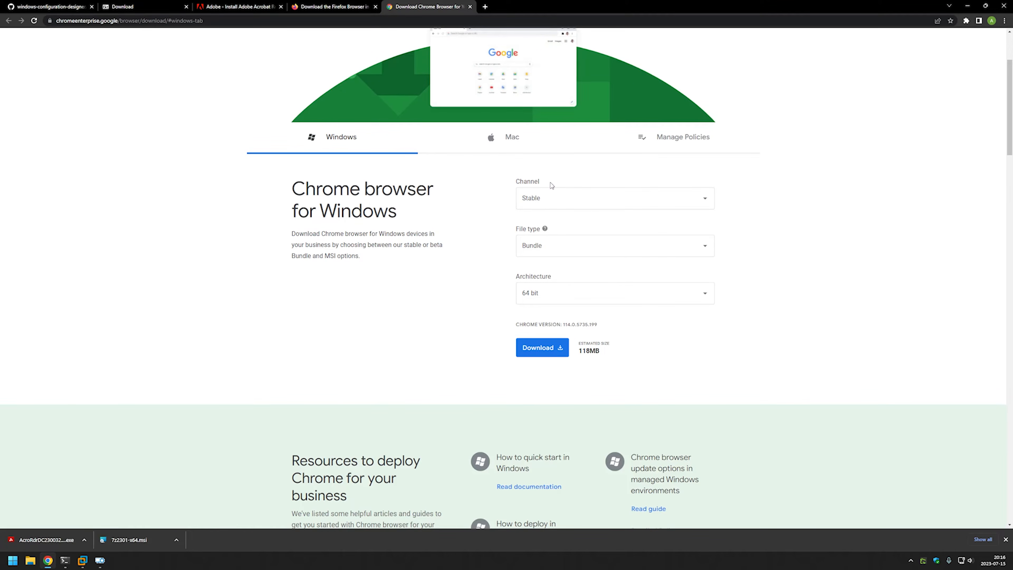
click(542, 247)
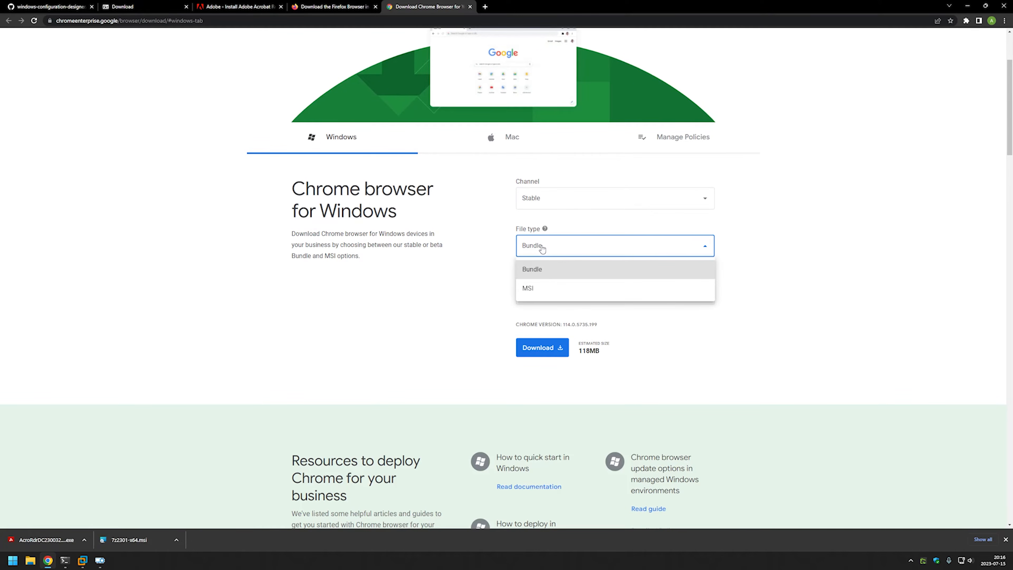
click(530, 288)
click(534, 349)
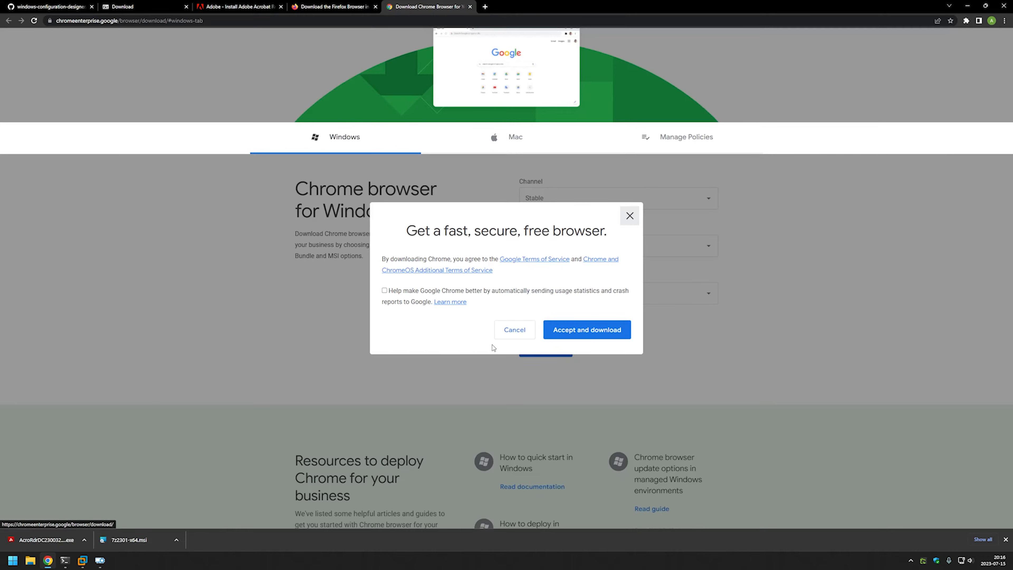
click(576, 334)
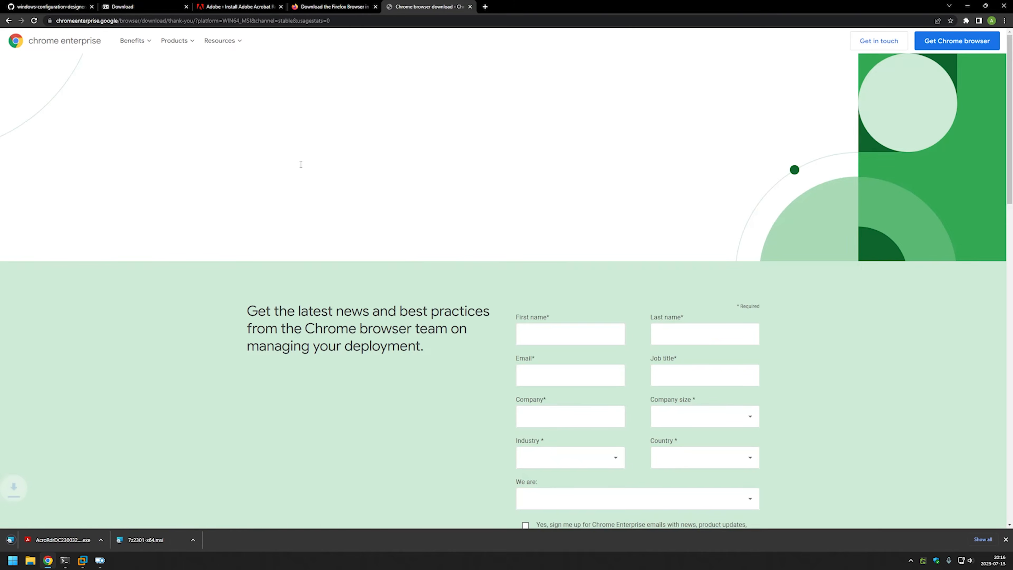
Download the Firefox Windows 64-bit MSI installer and go back to the GitHub readme.
click(327, 8)
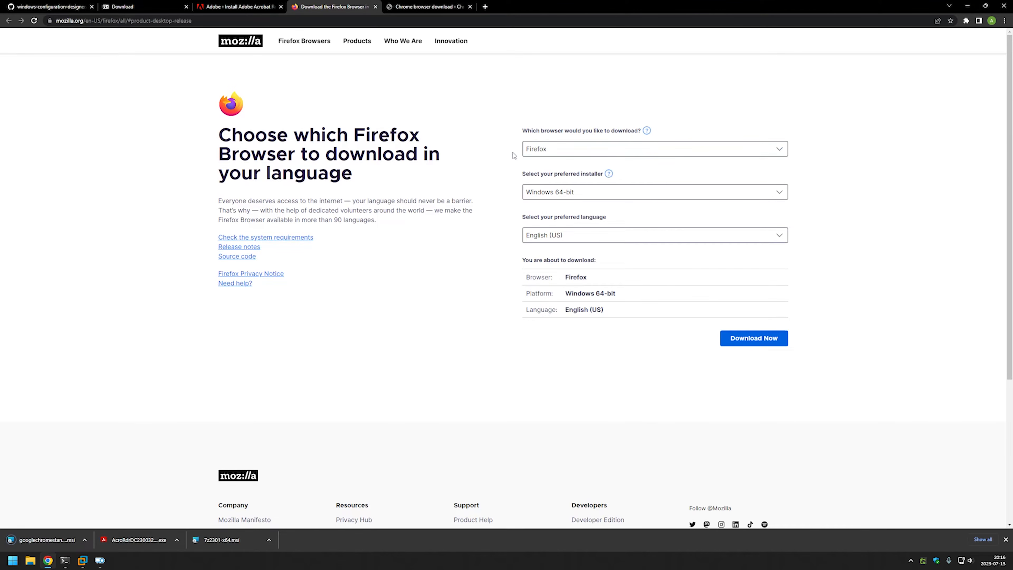
click(526, 195)
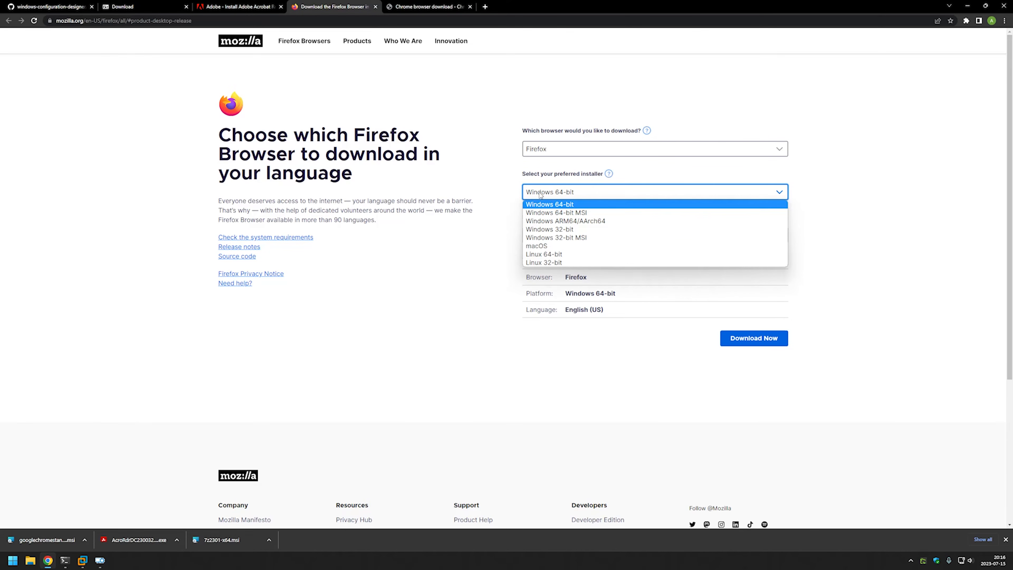
click(577, 214)
click(732, 344)
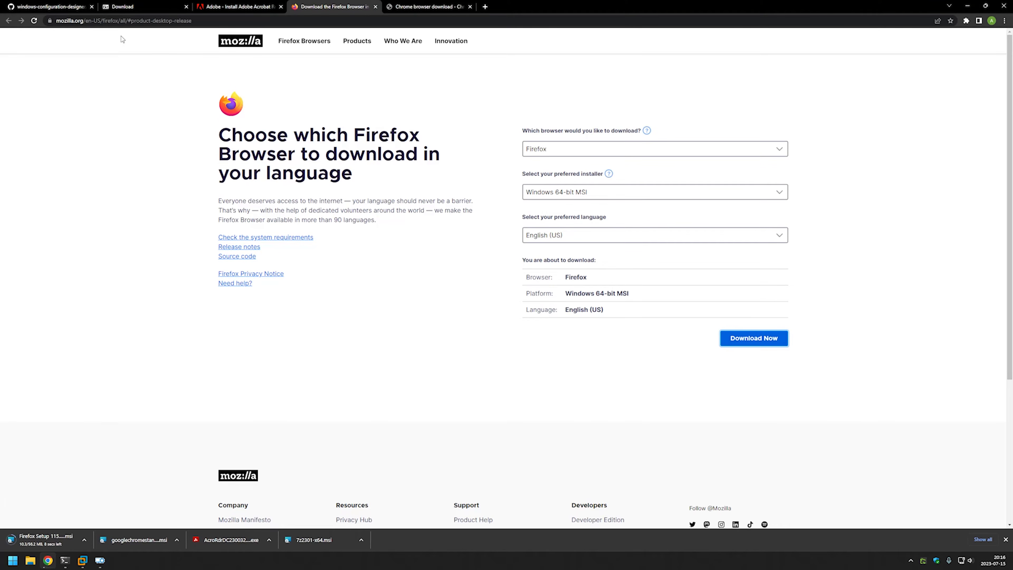
click(64, 7)
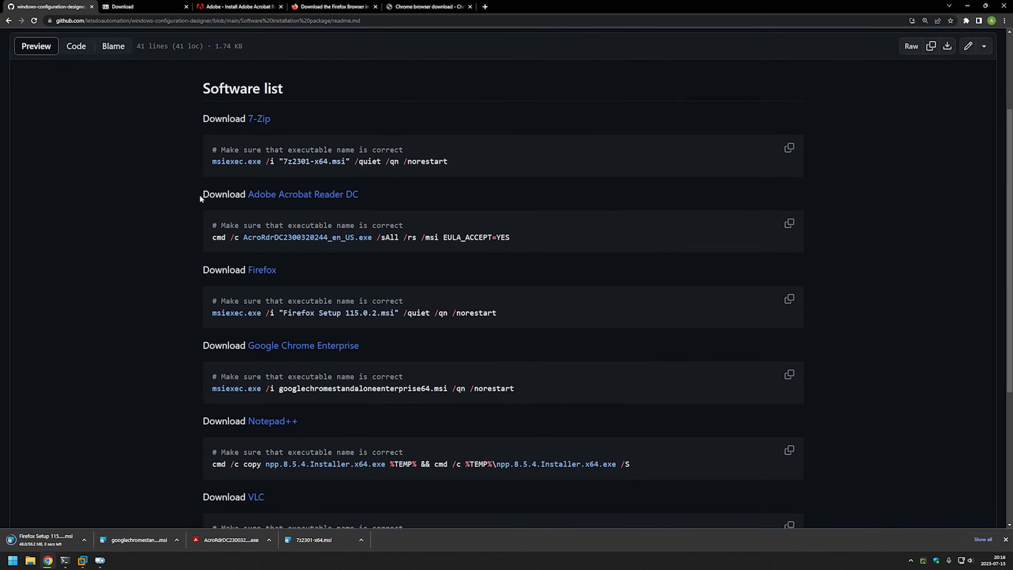
Download the 64-bit Notepad++ 8.5.4 installer and VLC 3.0.18 for Windows.
scroll(199, 198, down, 3)
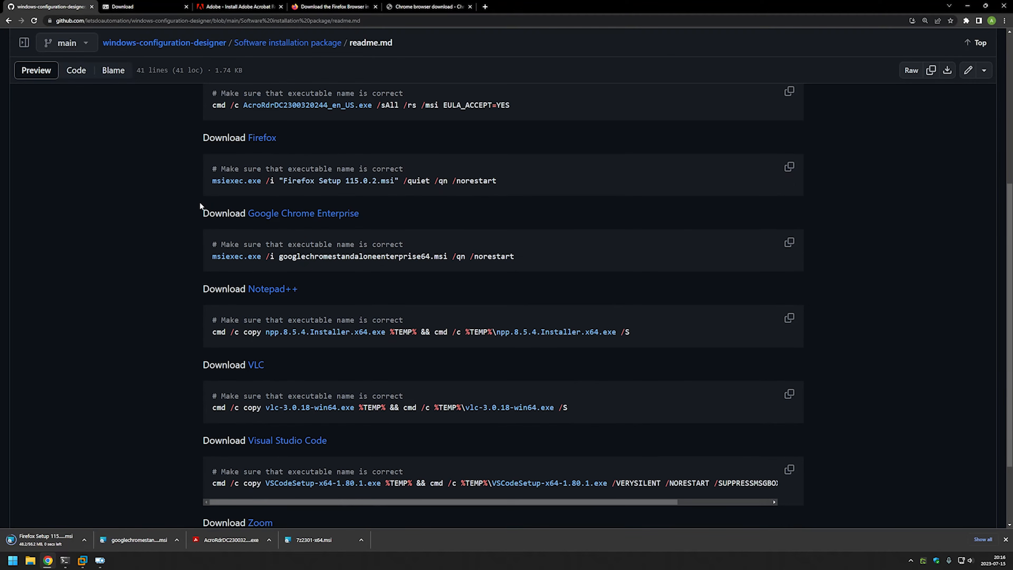
middle_click(281, 289)
middle_click(257, 364)
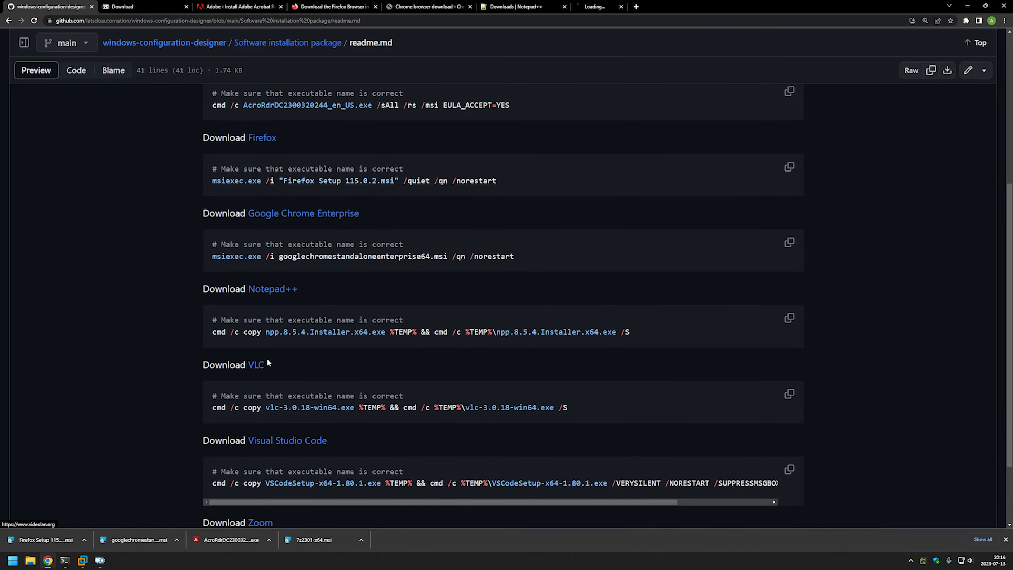
click(530, 8)
click(506, 103)
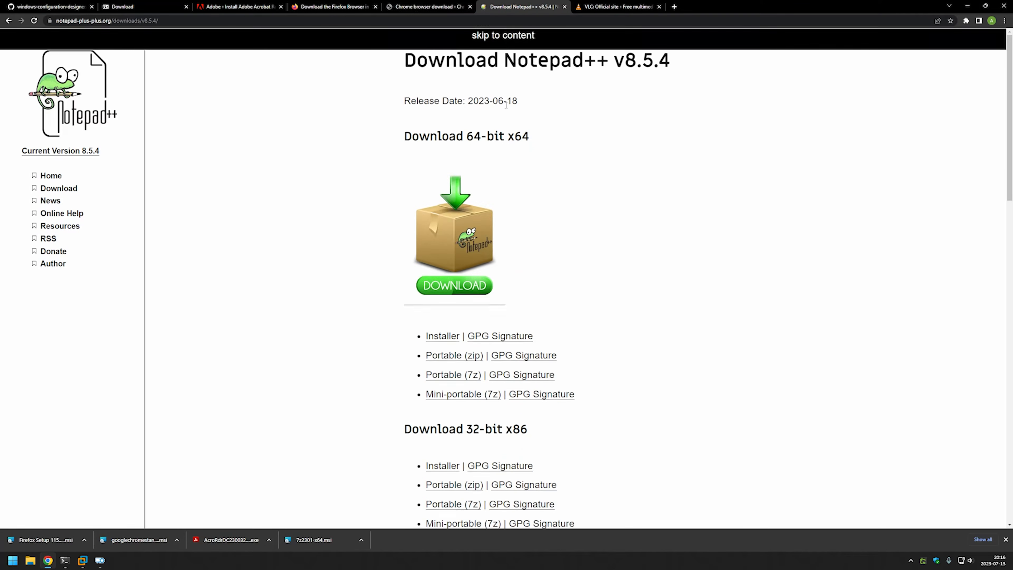
click(449, 313)
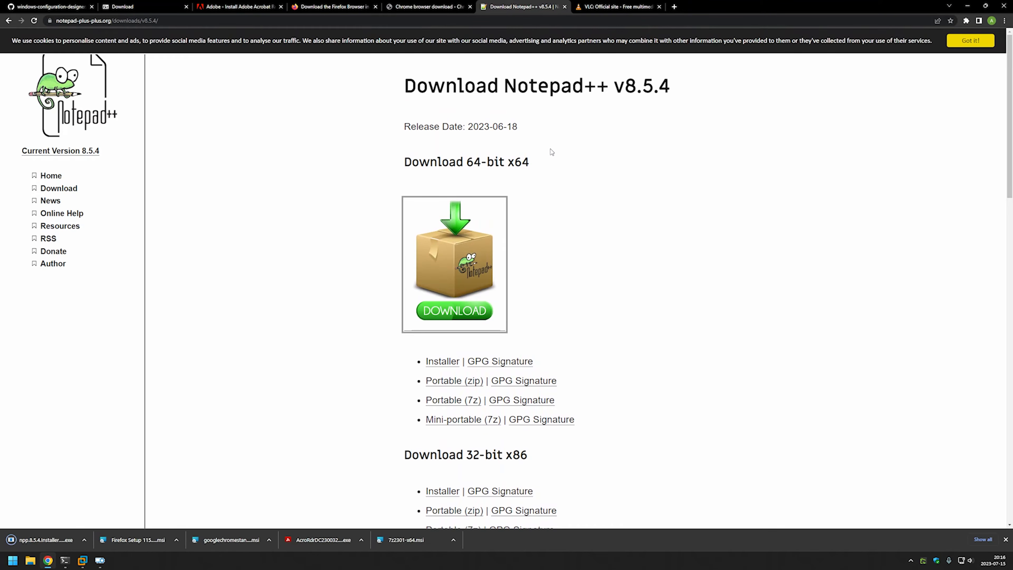
click(614, 7)
click(526, 165)
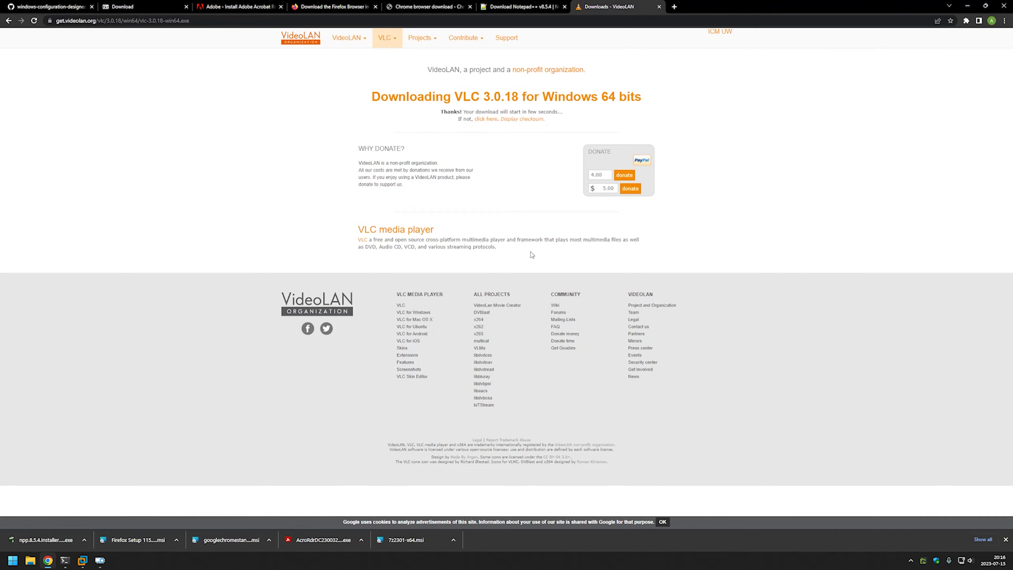
Download the x64 VS Code System Installer and the Zoom Meetings MSI, then return to the readme.
click(48, 6)
scroll(221, 292, down, 3)
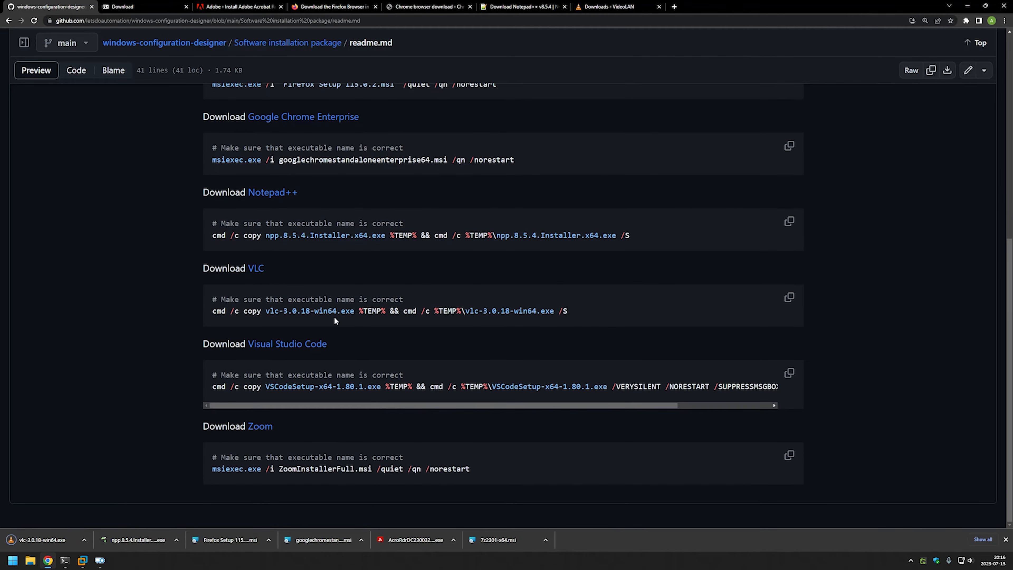
middle_click(295, 346)
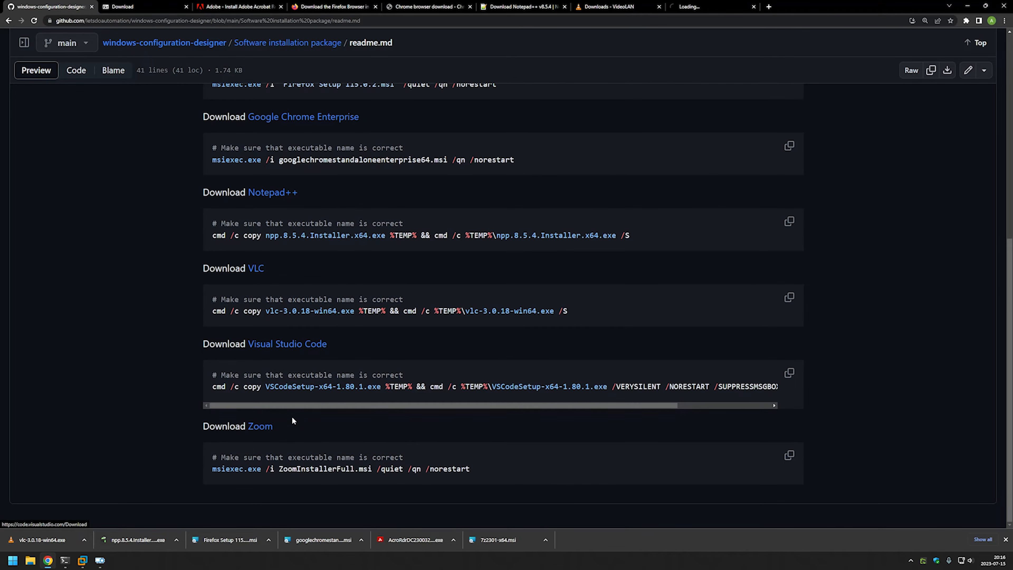
middle_click(263, 427)
click(704, 7)
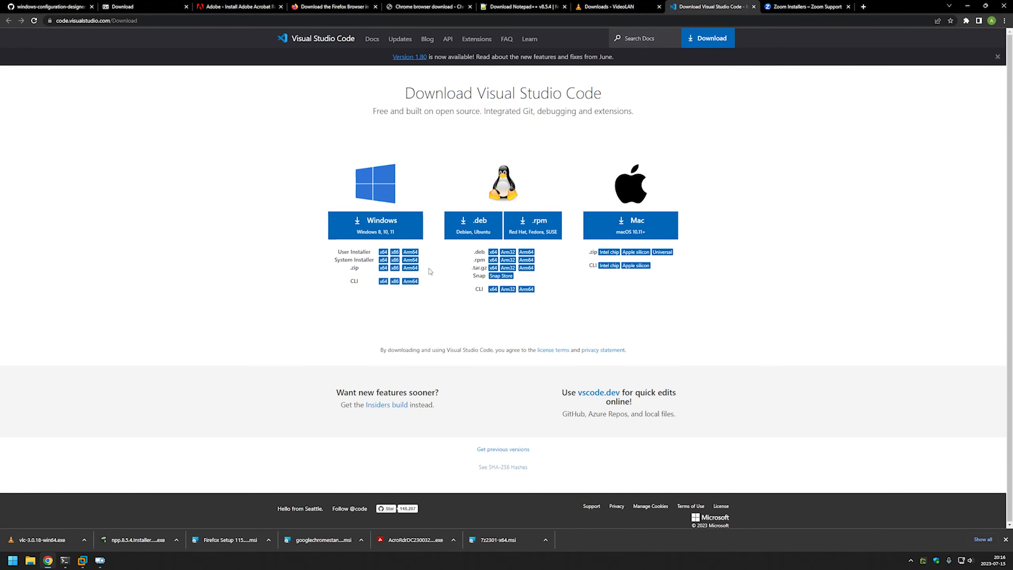
drag(334, 260, 379, 260)
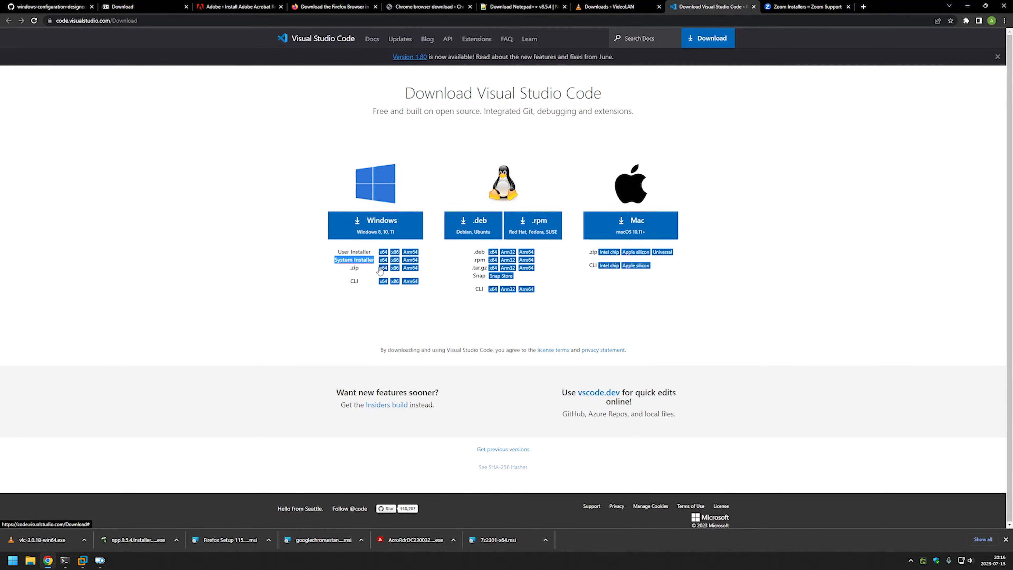
click(383, 260)
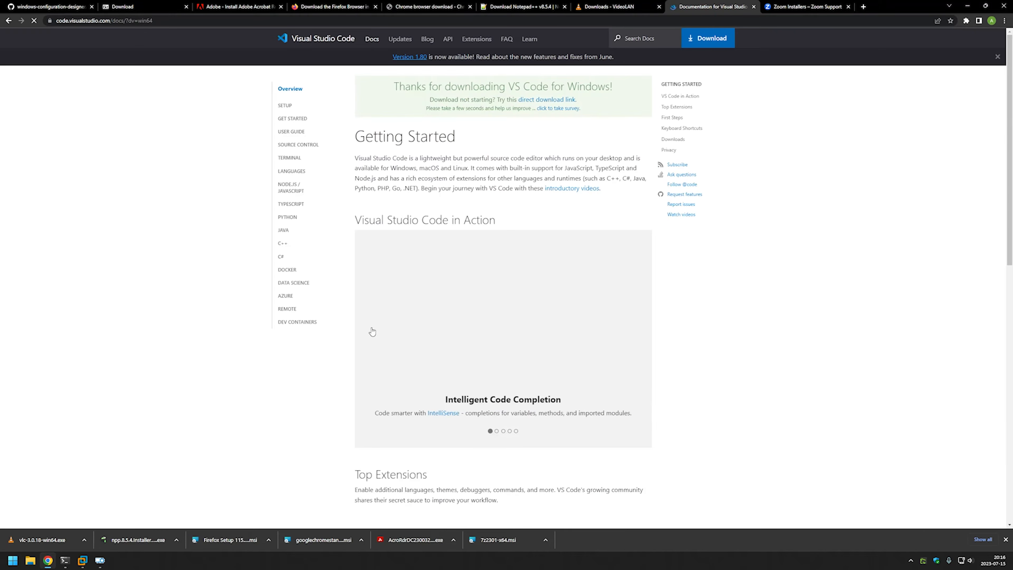
click(784, 8)
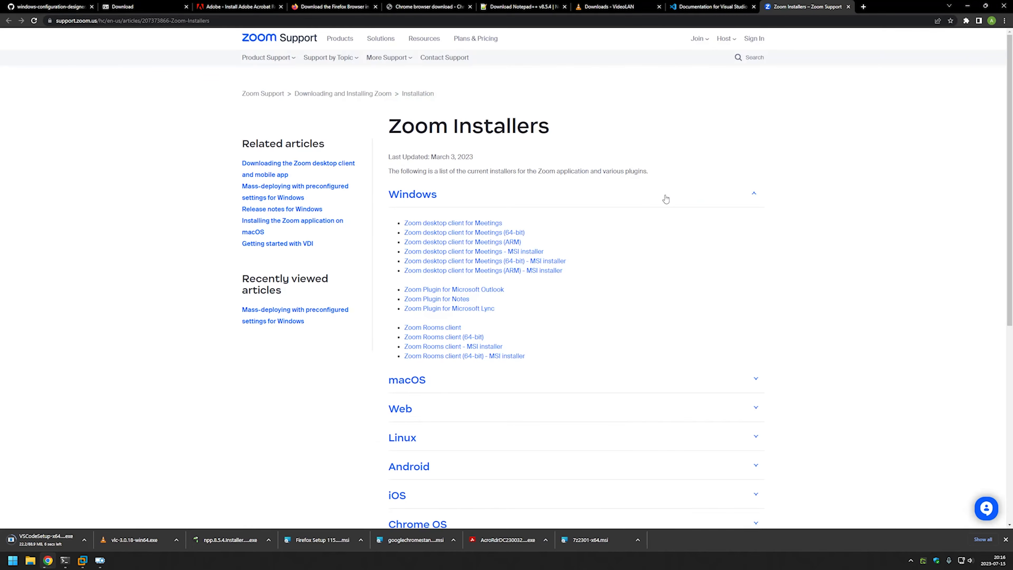
drag(544, 252, 401, 254)
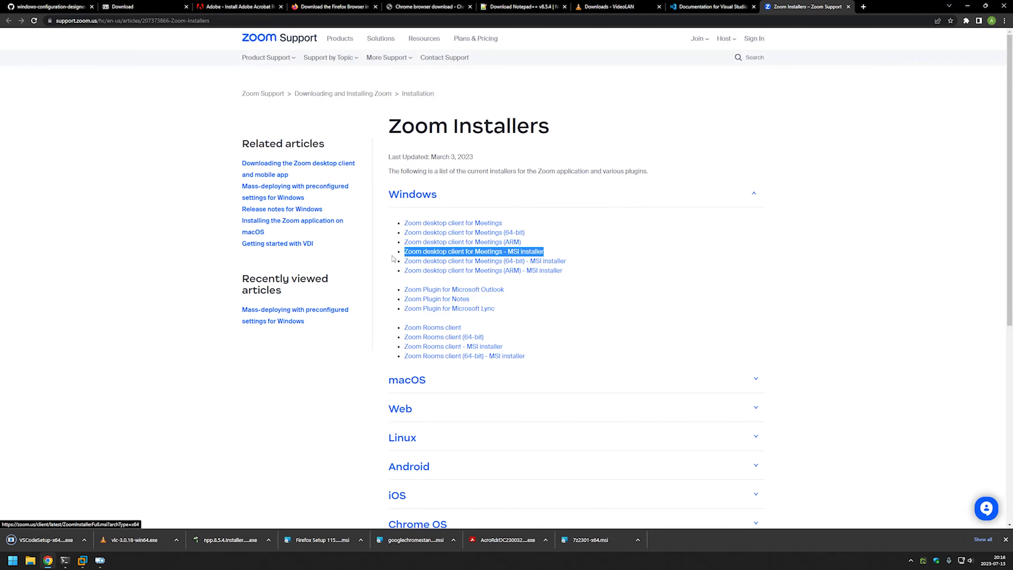
click(538, 253)
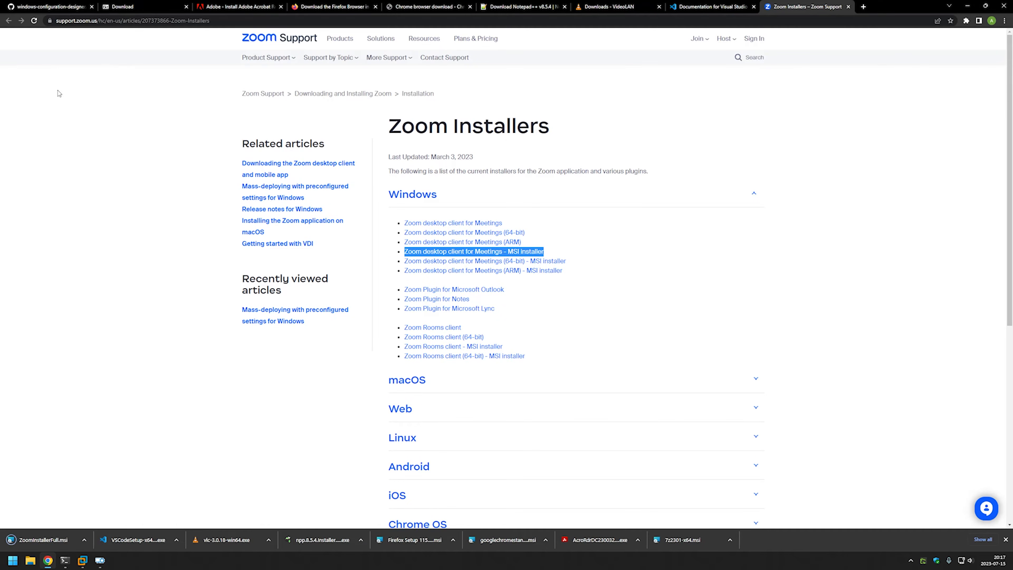
click(46, 7)
Highlight msiexec, the installer file and the switches in the 7-Zip install command.
scroll(453, 206, up, 5)
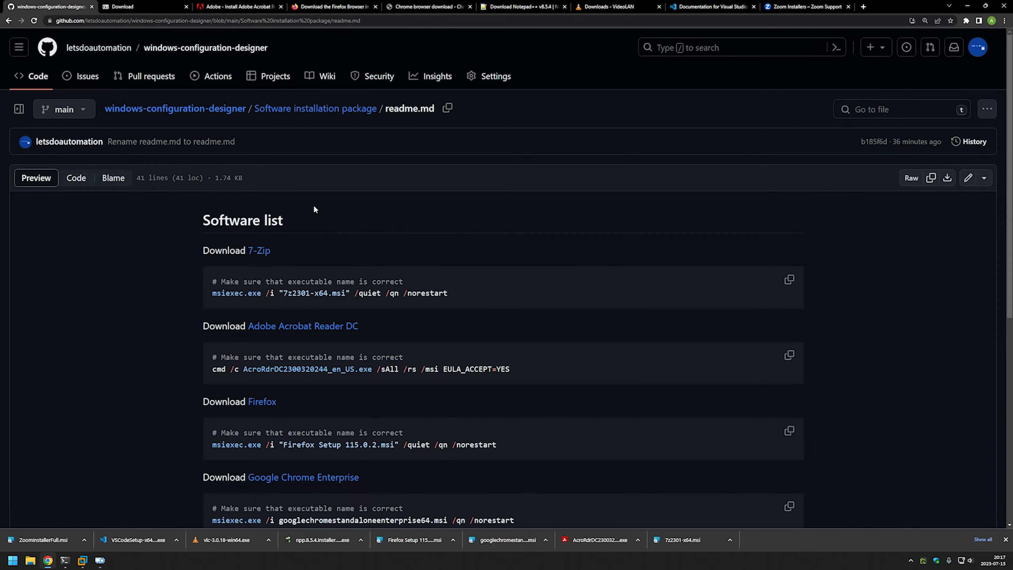
scroll(314, 207, down, 3)
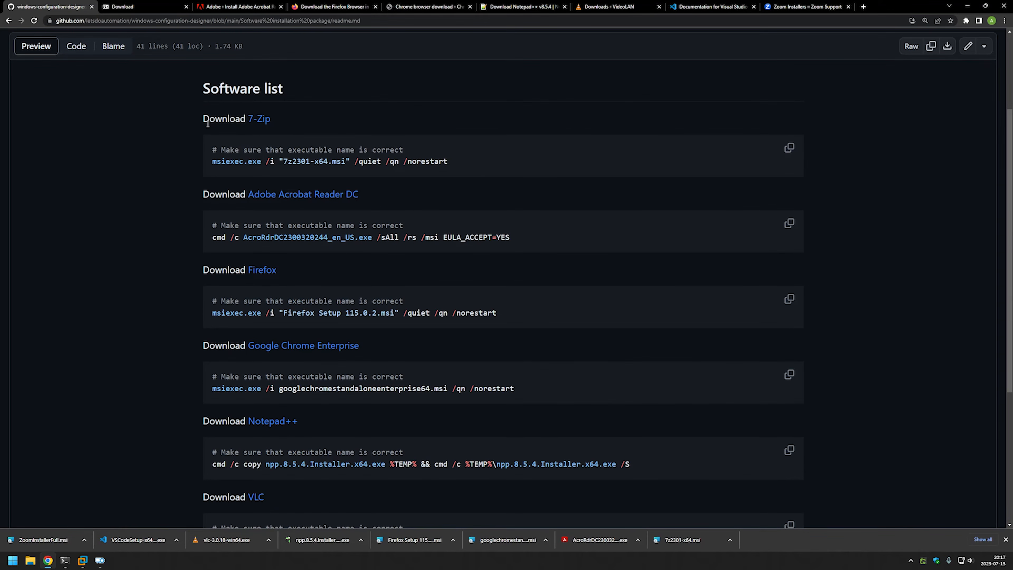
drag(205, 119, 278, 126)
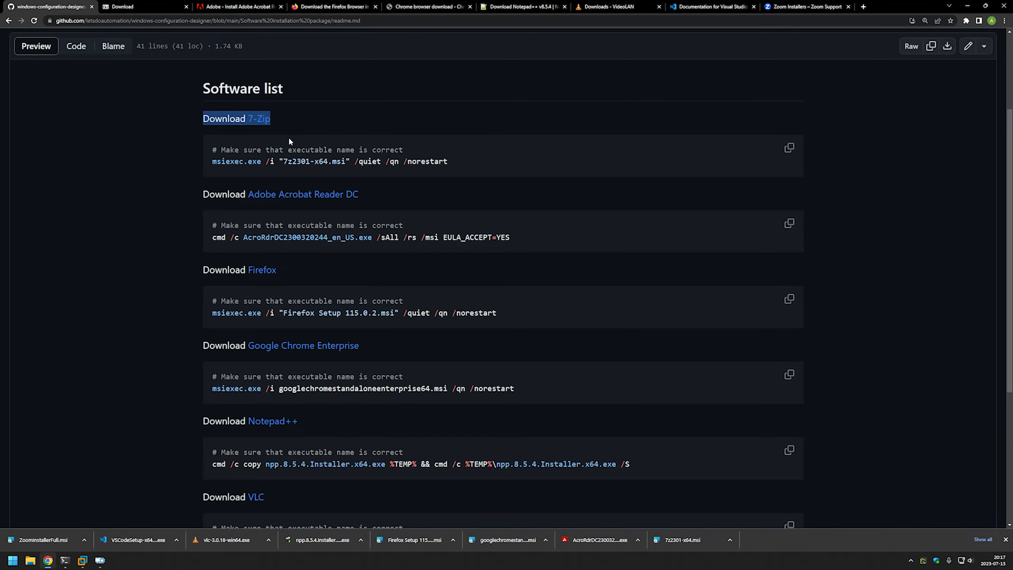
click(275, 171)
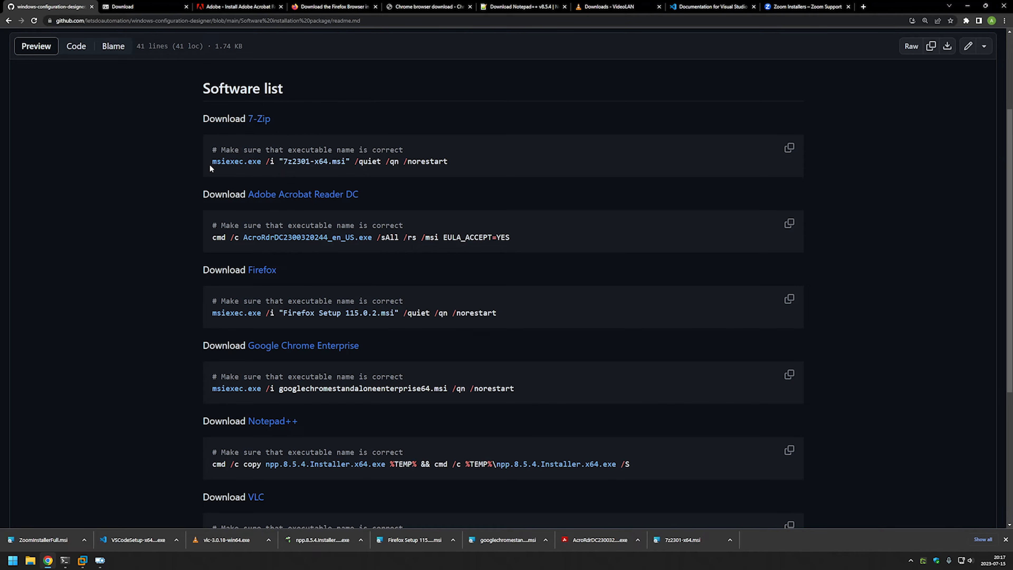
drag(211, 164, 245, 164)
click(279, 161)
drag(280, 160, 454, 164)
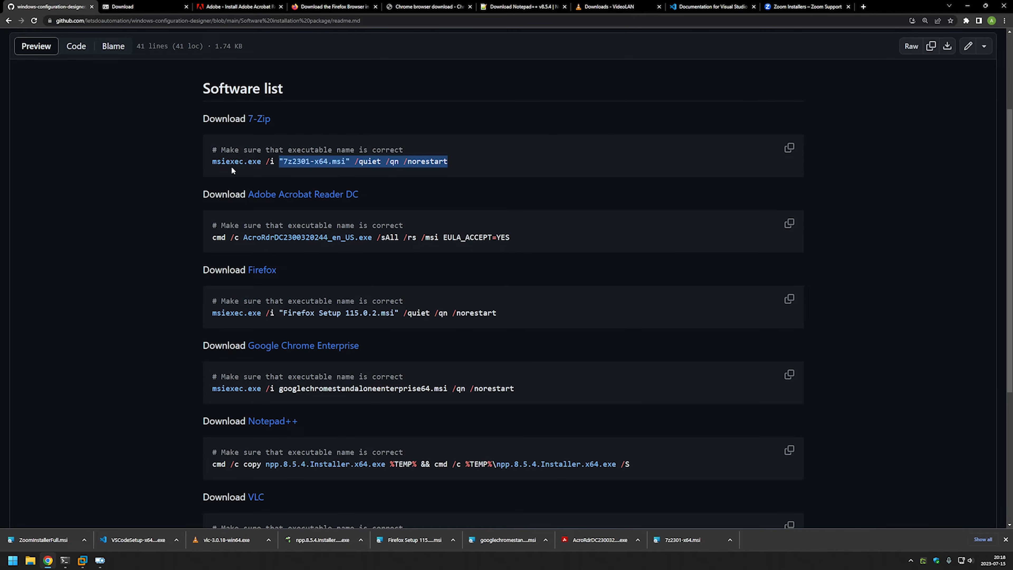
Copy the whole 7-Zip msiexec command line and switch back to Windows Configuration Designer.
drag(210, 164, 262, 164)
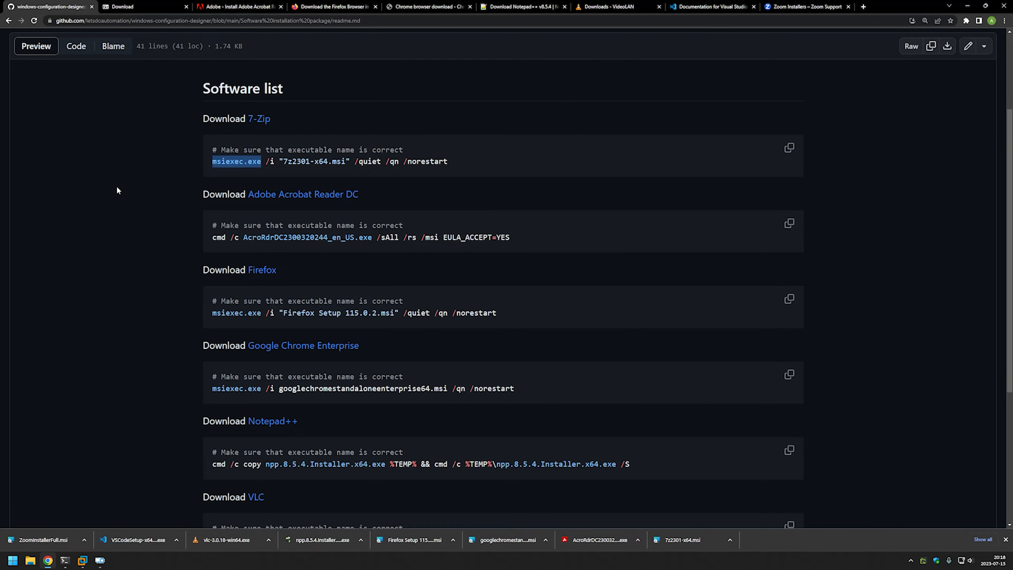
click(126, 181)
drag(210, 160, 430, 160)
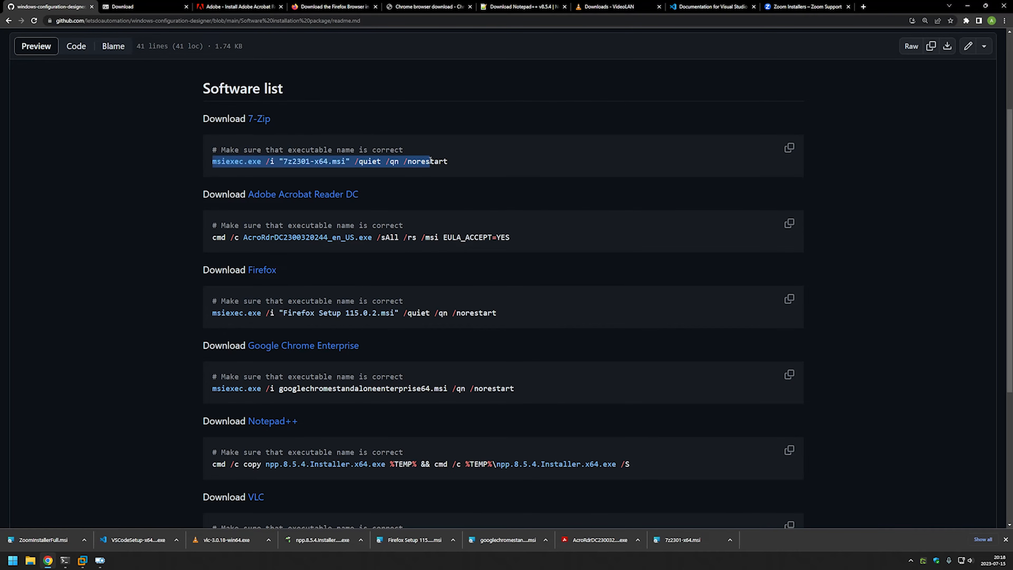
click(100, 560)
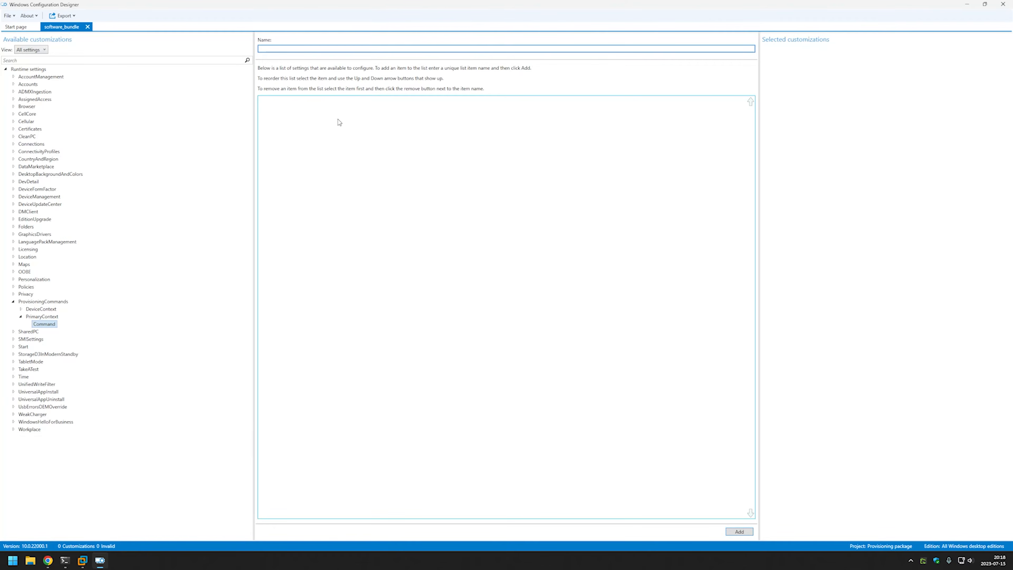
Add an install_7zip command and paste the 7-Zip msiexec line into its CommandLine.
text(install_7zip)
click(739, 531)
click(64, 332)
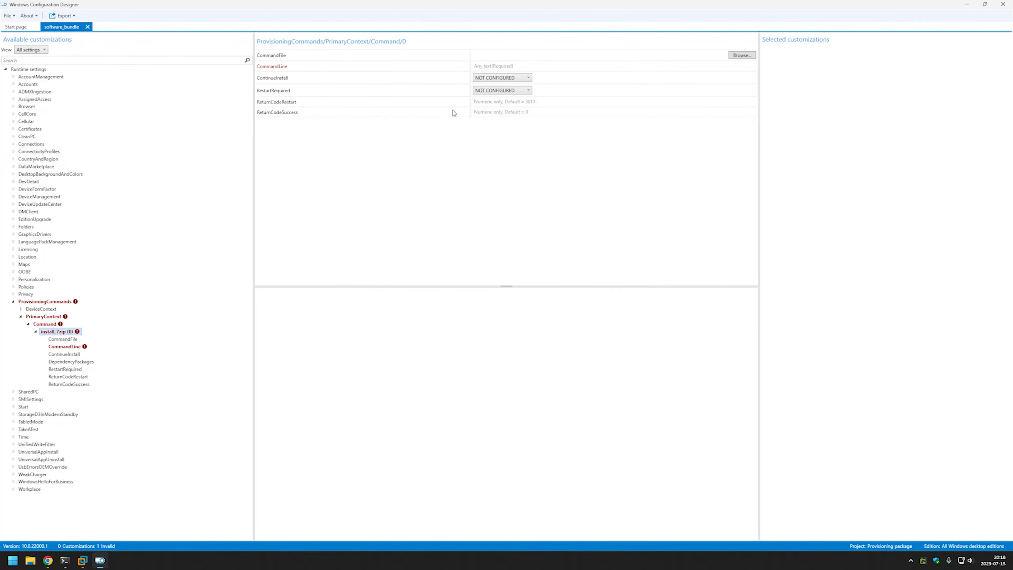
click(493, 69)
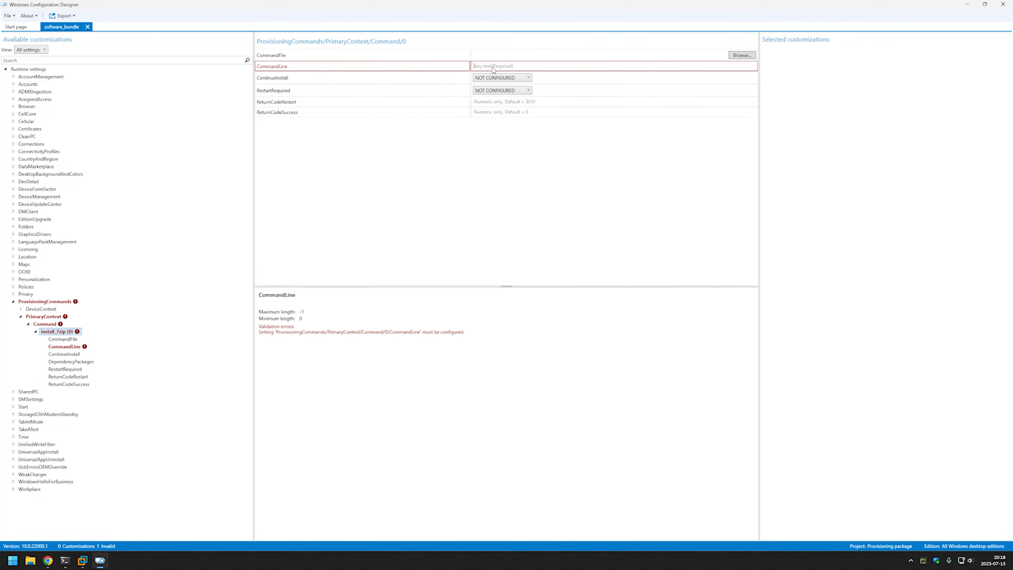
text(msiexec.exe /i "7z2301-x64.msi" /quiet /qn /norestart)
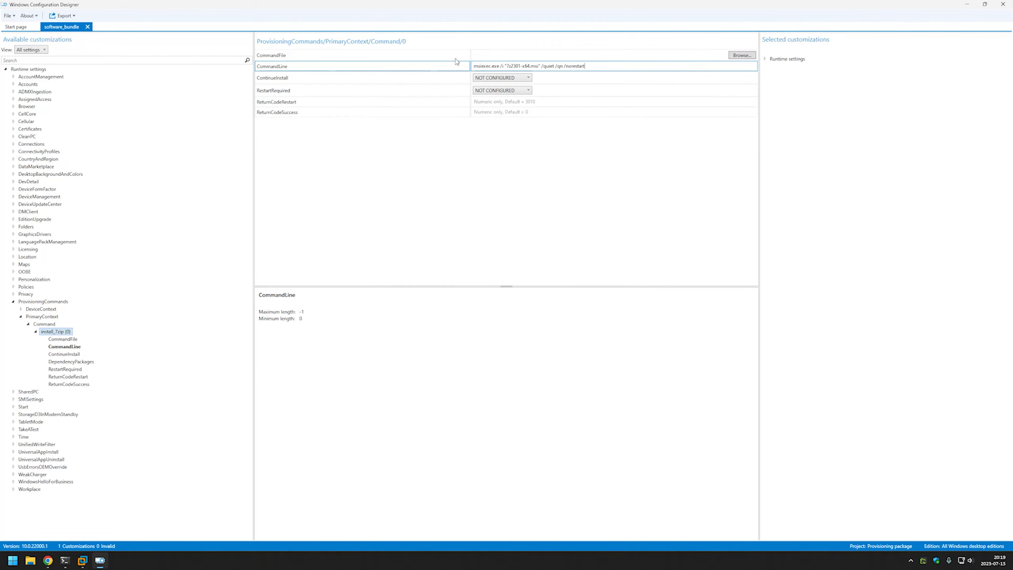
Set CommandFile to D:\Downloads\7z2301-x64.msi, matching the installer in the command line.
click(741, 57)
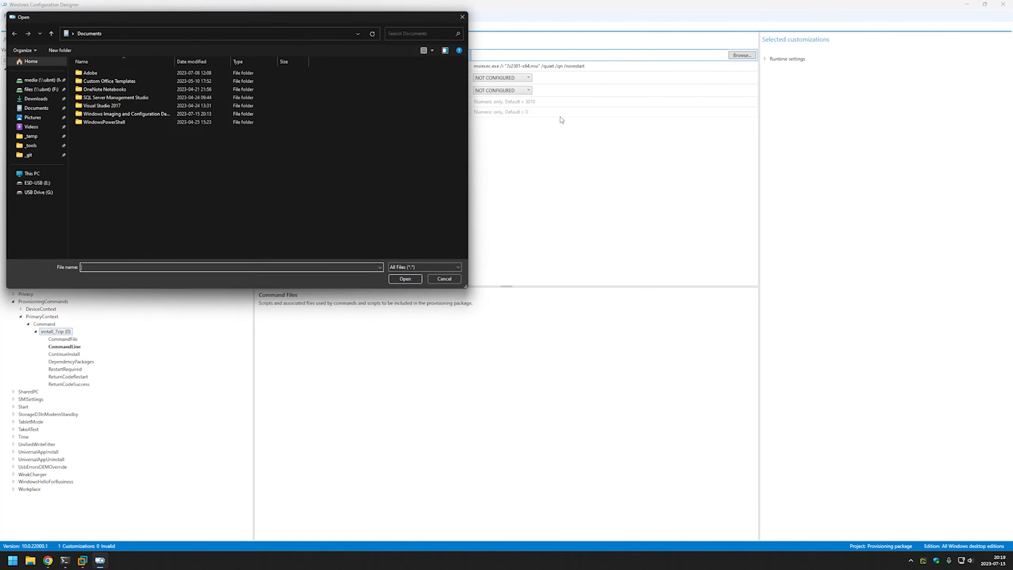
click(33, 98)
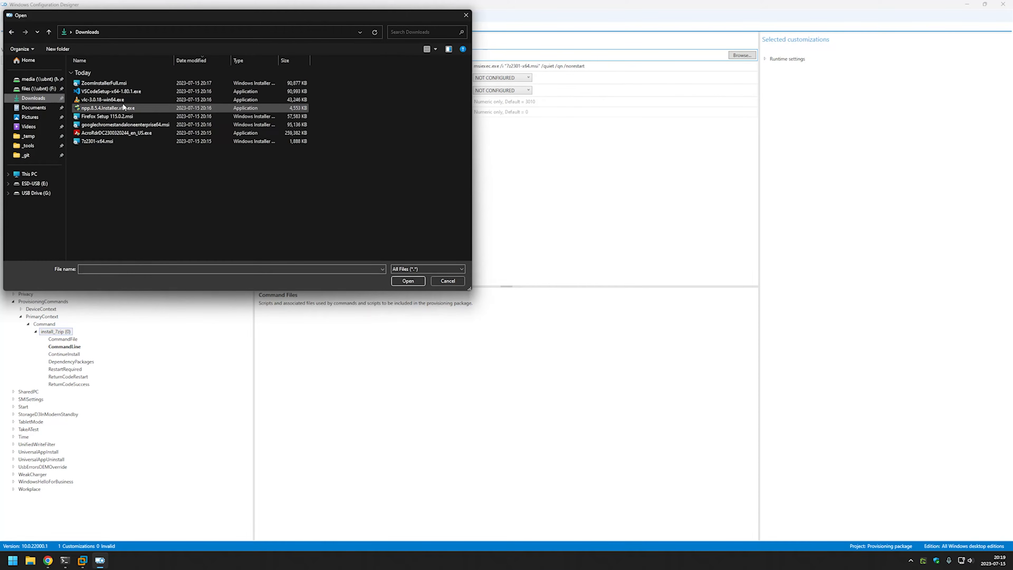
double_click(112, 140)
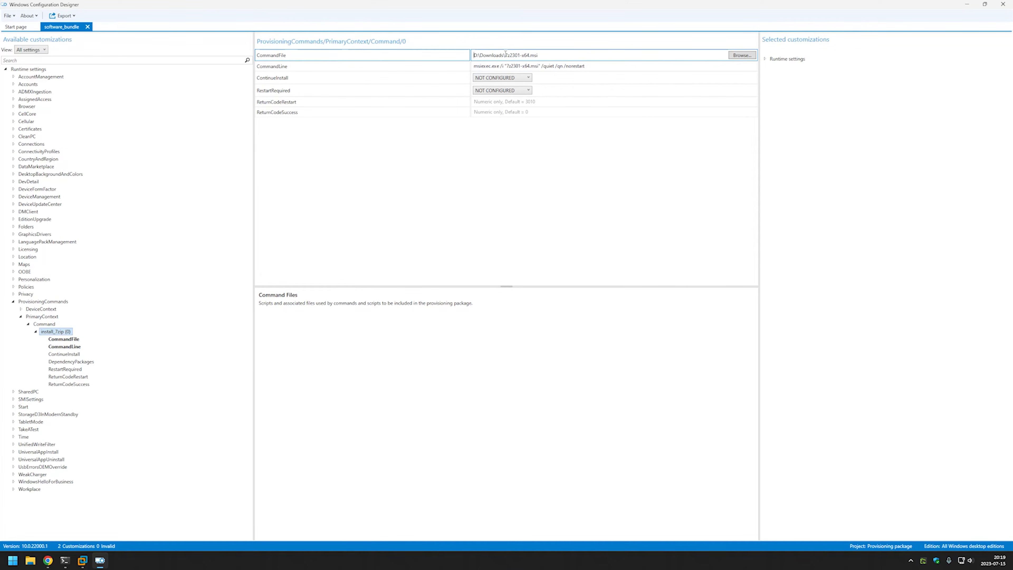
drag(505, 54, 544, 55)
drag(507, 66, 538, 66)
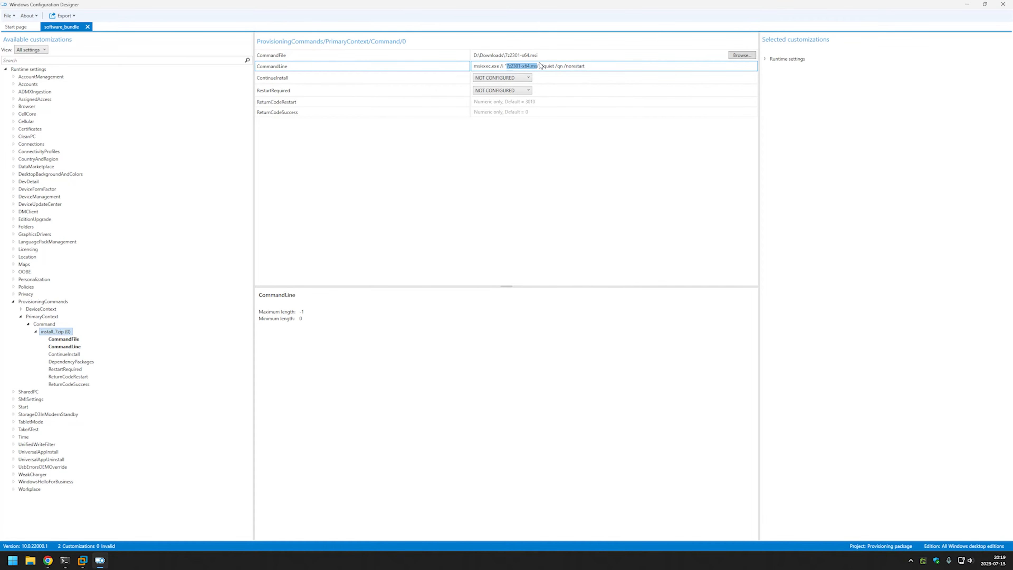
double_click(509, 56)
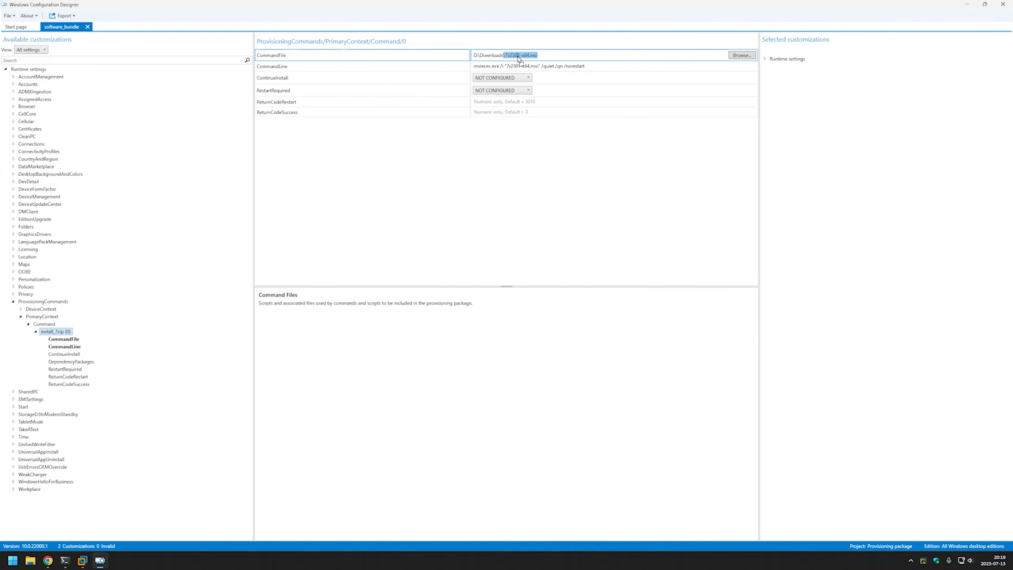
click(518, 56)
click(35, 332)
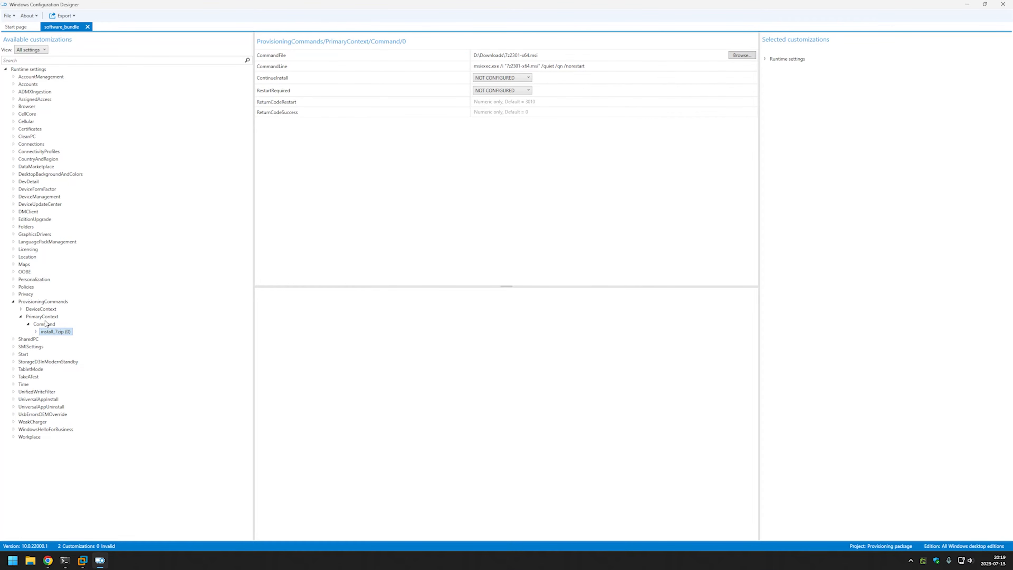
click(43, 316)
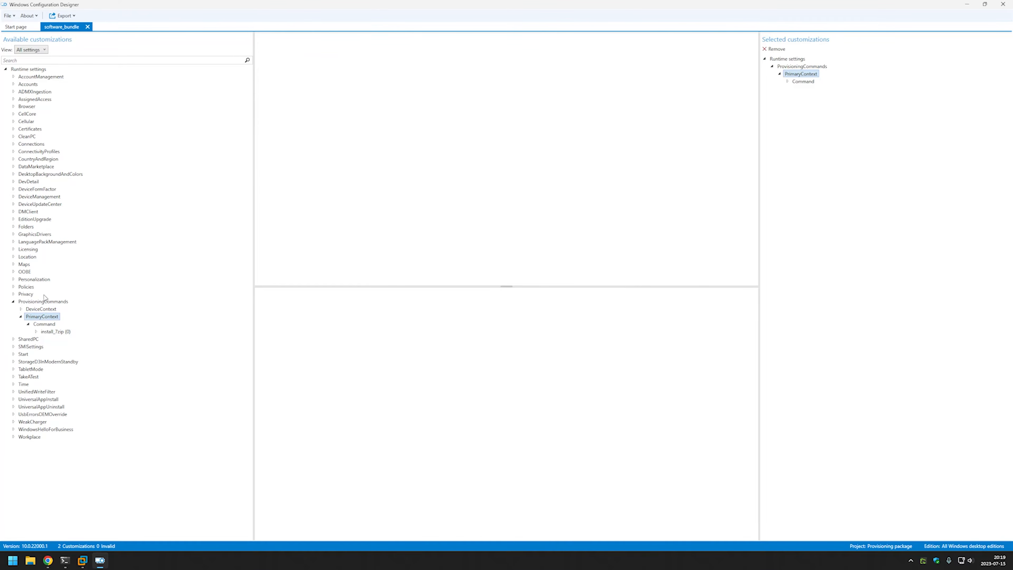
click(44, 324)
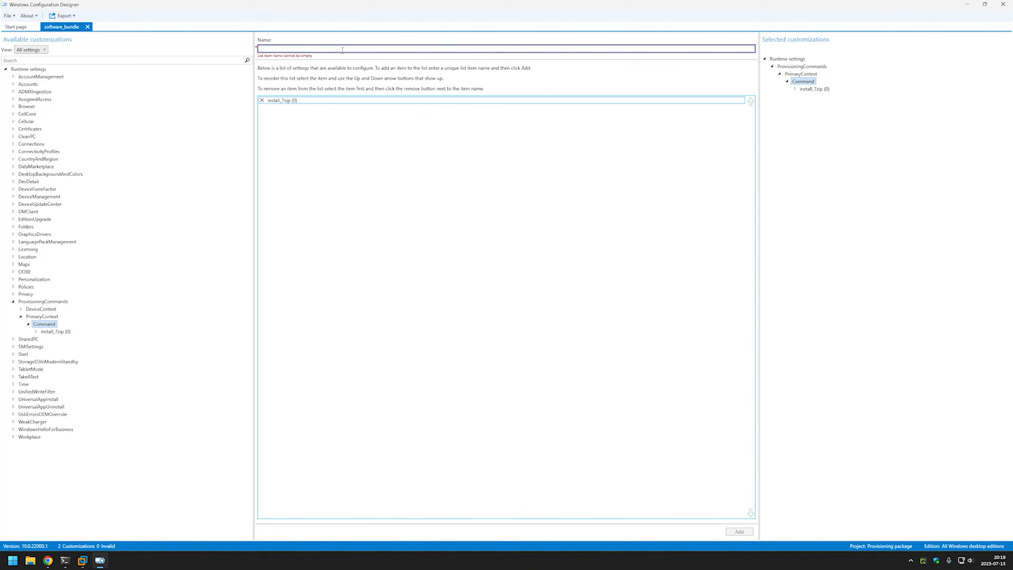
text(install)
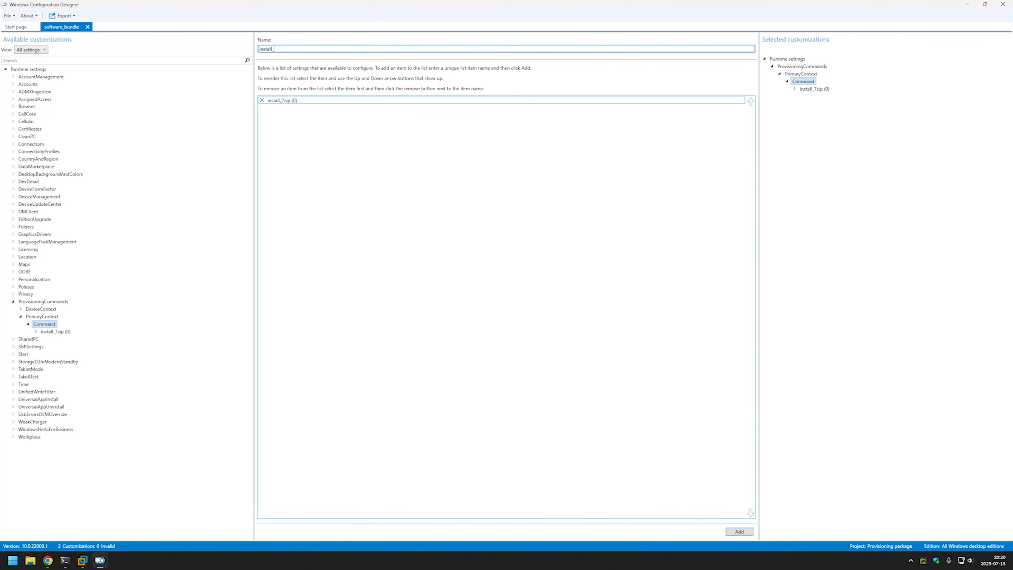
text(_adobe_reader)
click(736, 532)
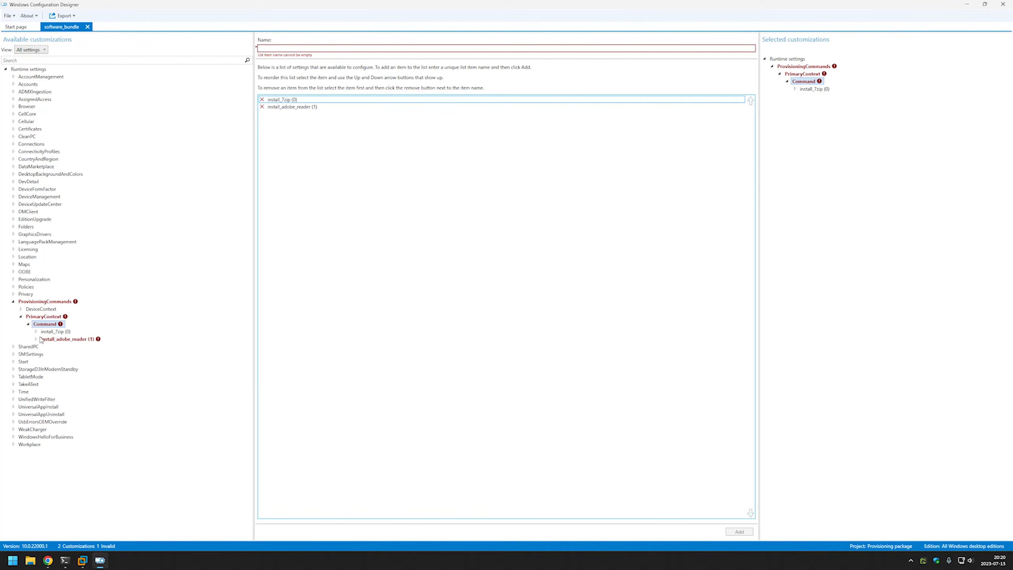
click(57, 340)
click(739, 55)
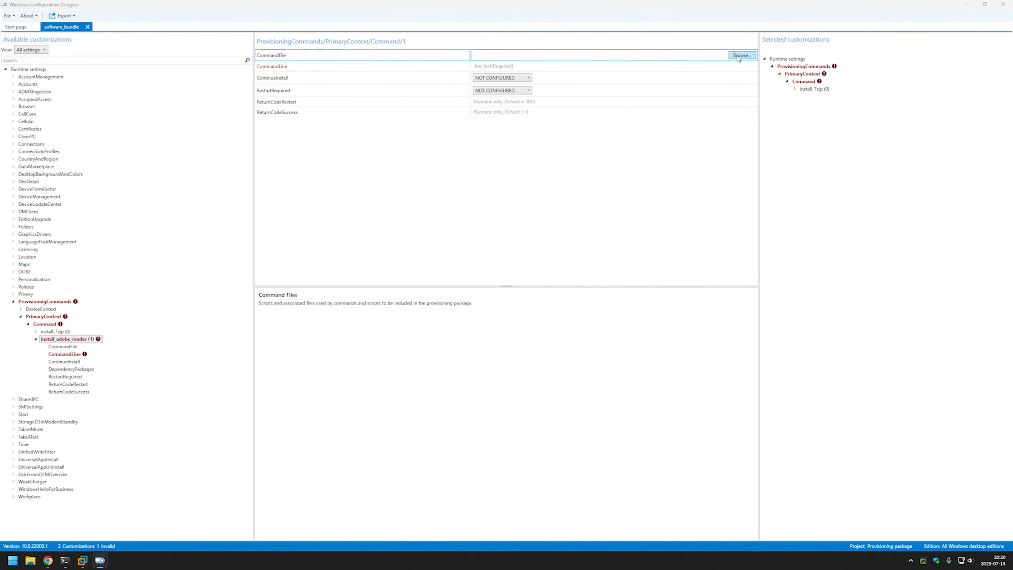
click(33, 98)
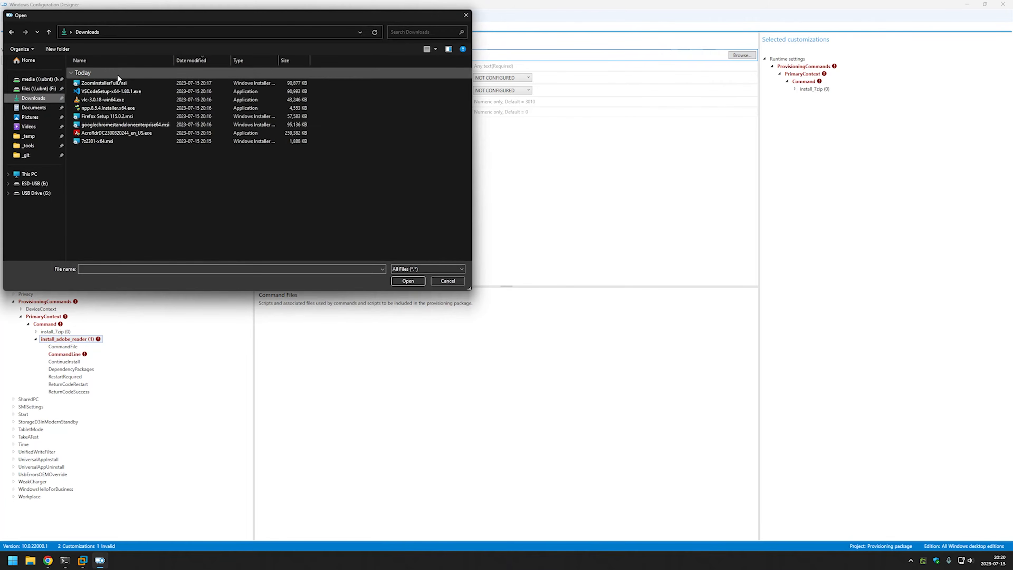
double_click(115, 132)
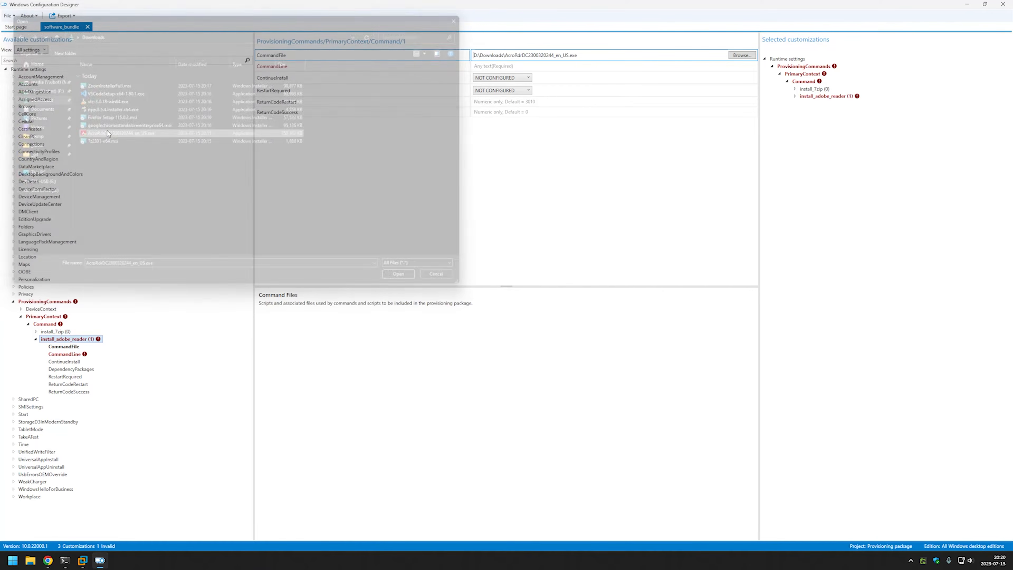
Paste the silent cmd /c Acrobat Reader install line from GitHub into install_adobe_reader's CommandLine.
click(48, 560)
drag(525, 238, 201, 249)
key(ctrl+c)
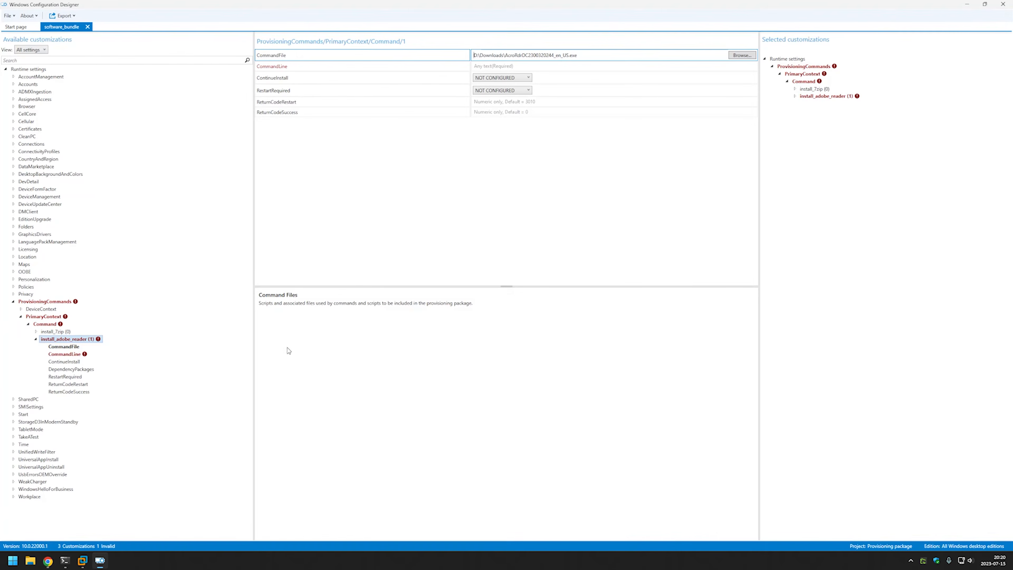
click(48, 561)
click(549, 67)
key(ctrl+v)
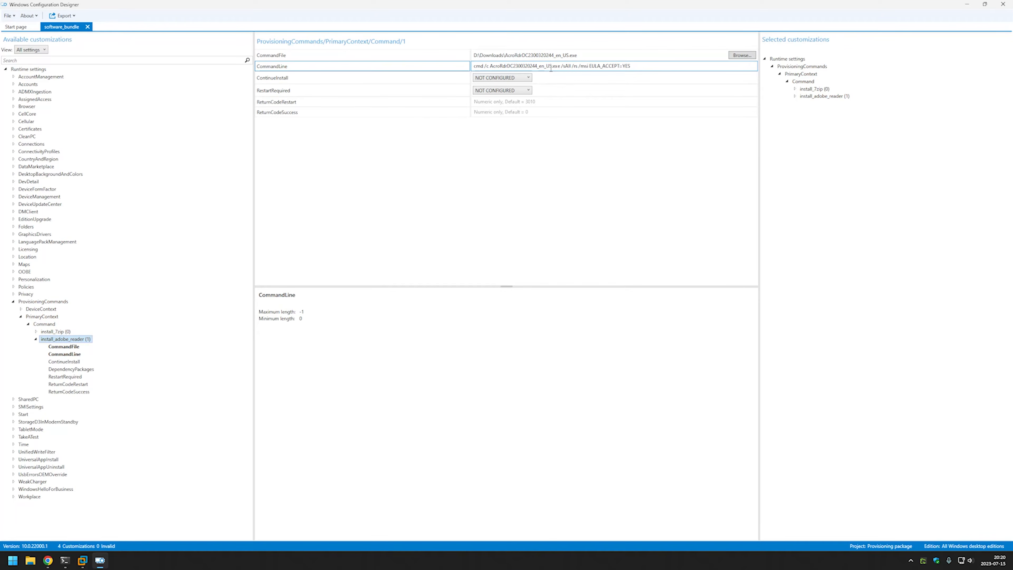
click(45, 324)
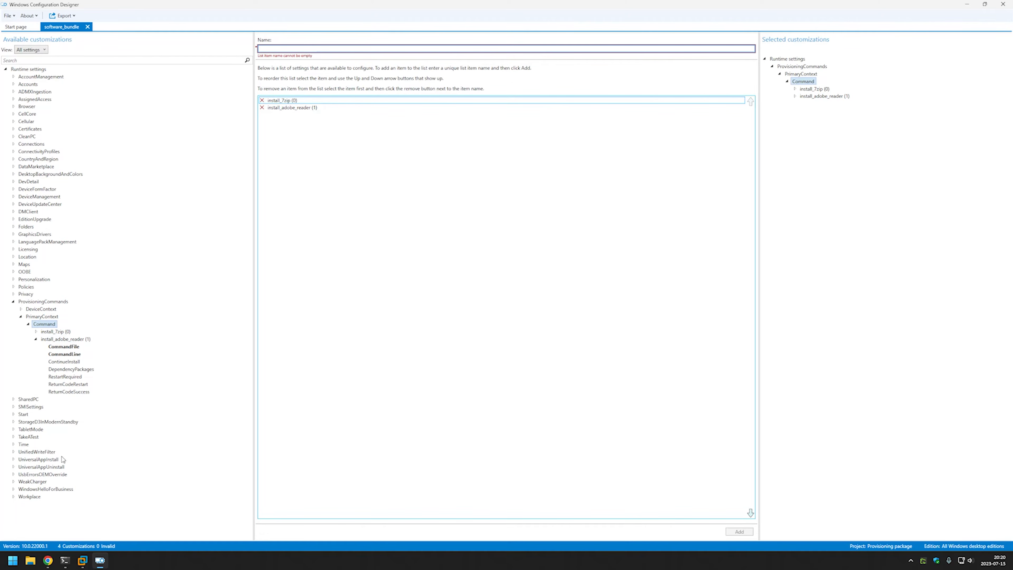
Add an install_firefox command and paste the Firefox msiexec line from GitHub into its CommandLine.
click(48, 560)
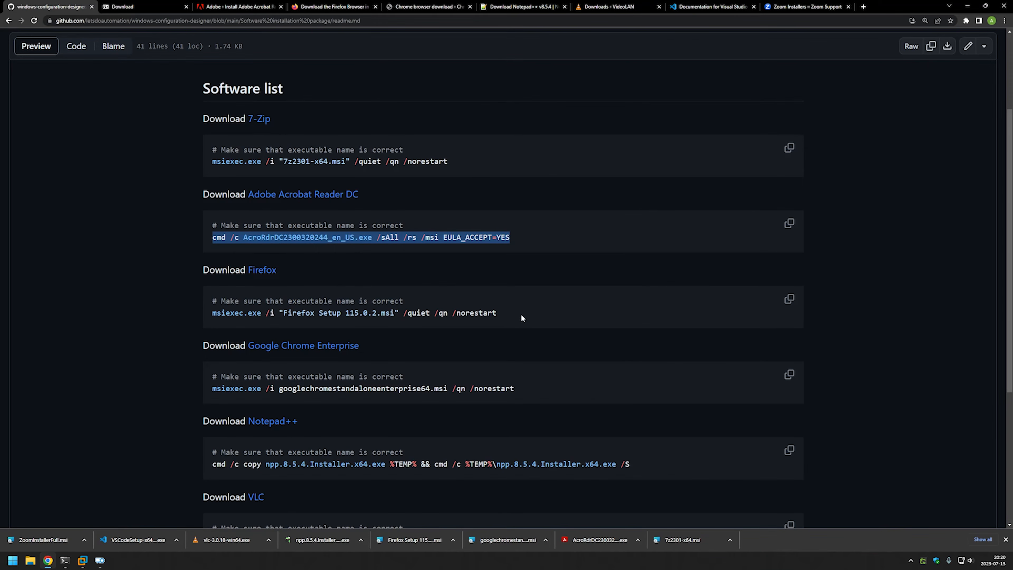
drag(521, 314, 217, 318)
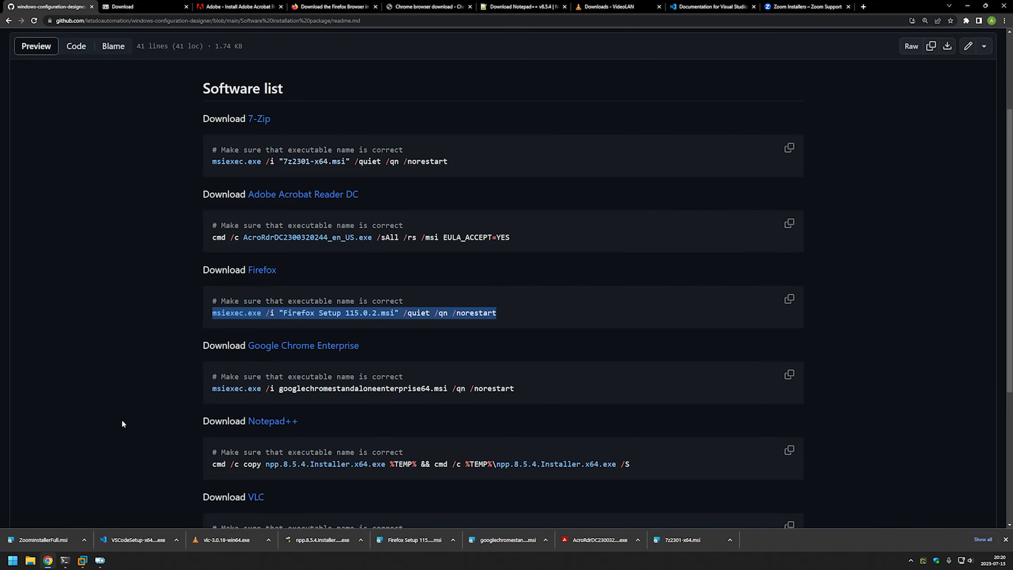
click(100, 560)
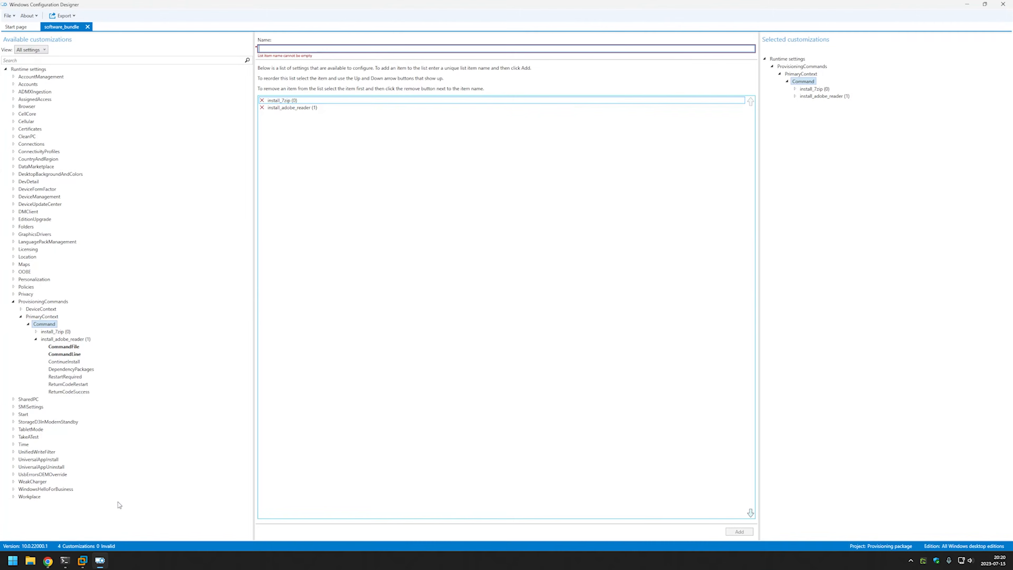
click(354, 50)
text(install)
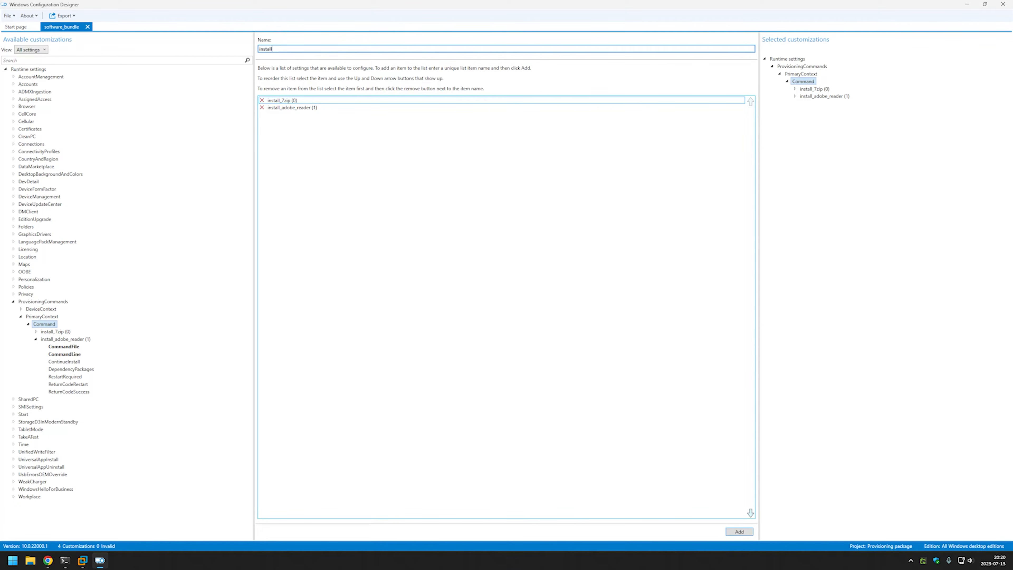
text(_firefox)
click(740, 531)
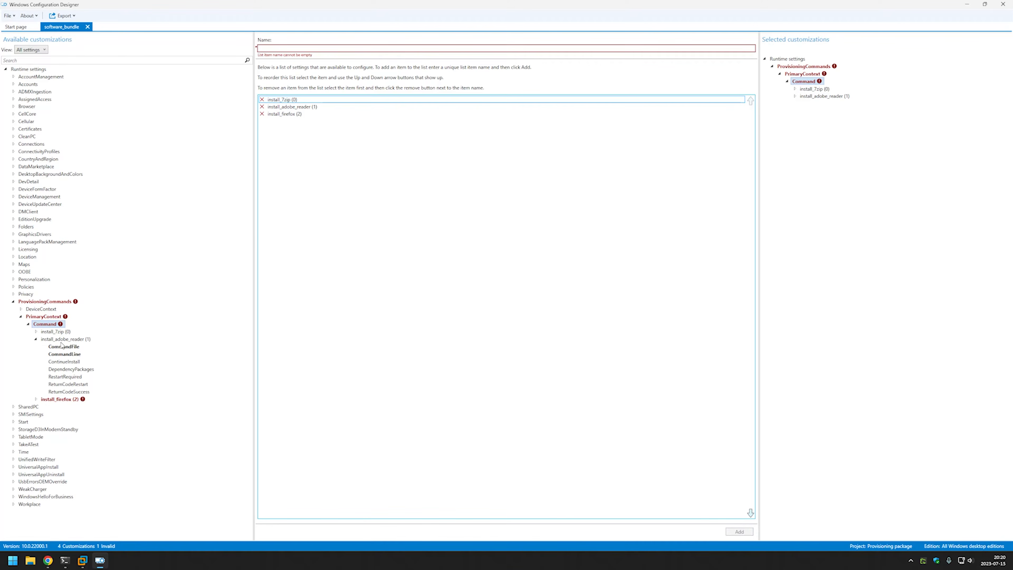
click(62, 400)
click(75, 415)
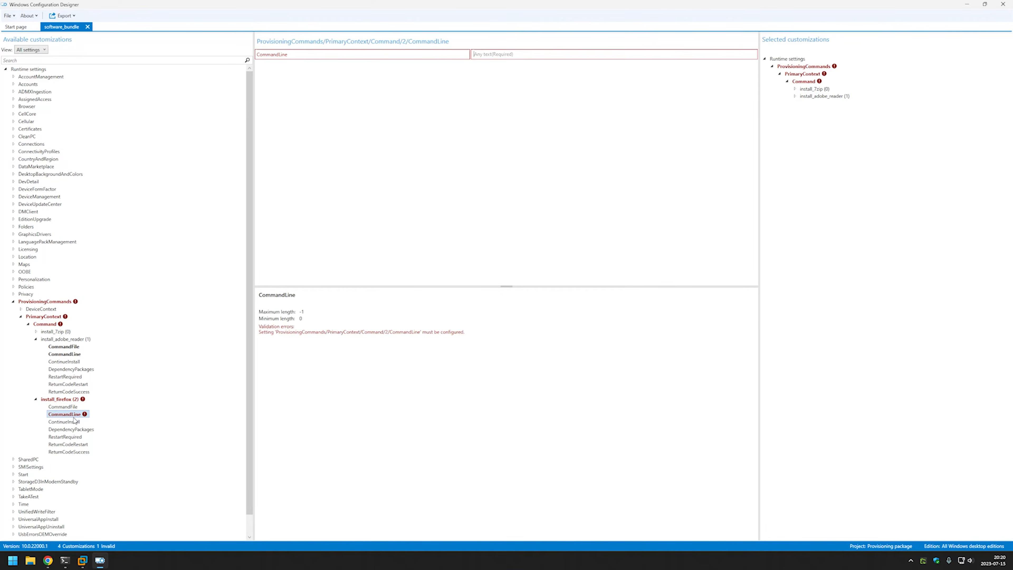
text(msiexec.exe /i "Firefox Setup 115.0.2.msi" /quiet /qn /norestart)
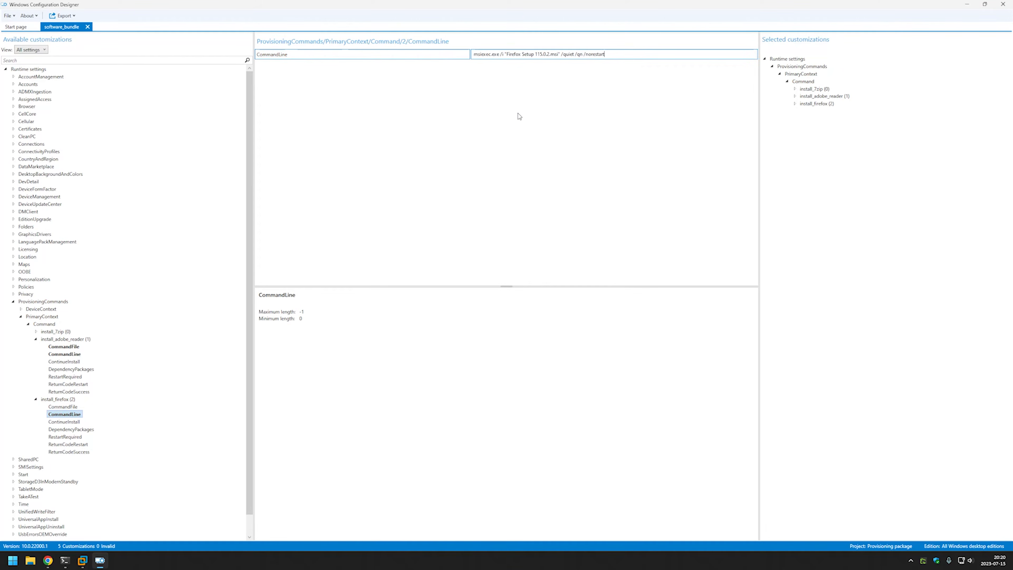
Set Firefox Setup 115.0.2.msi from Downloads as install_firefox's command file.
click(66, 399)
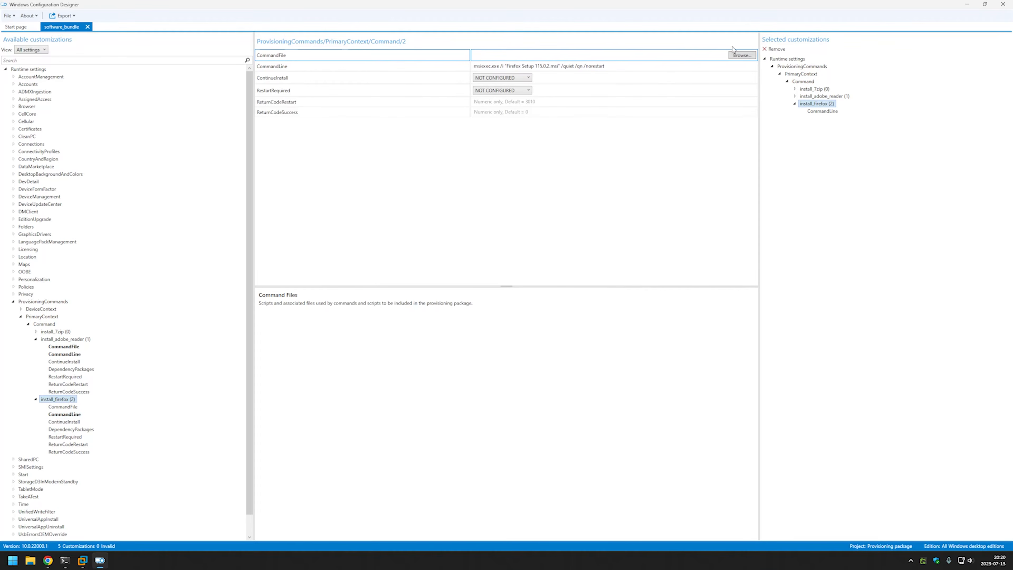
click(744, 57)
click(33, 98)
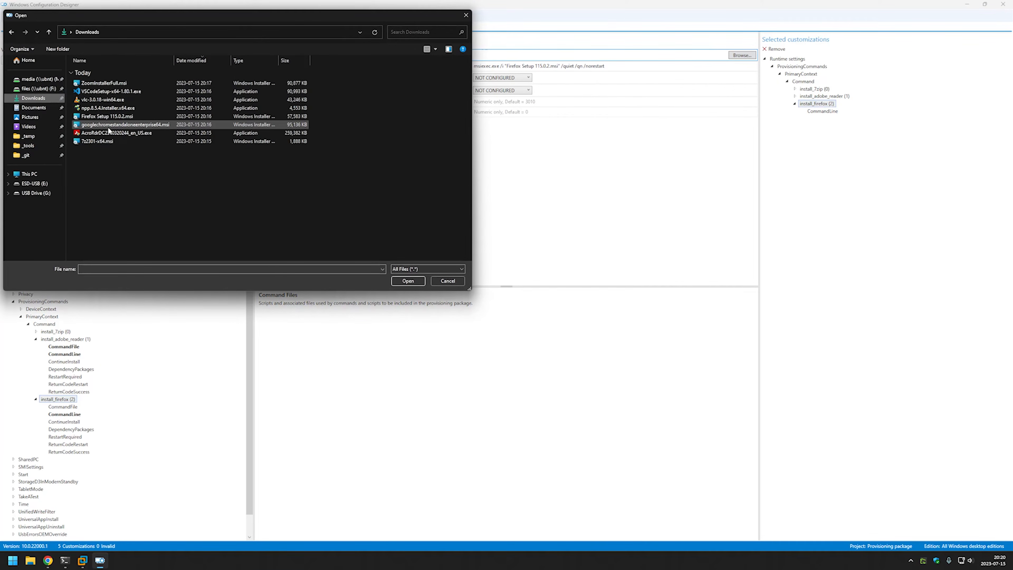
double_click(109, 116)
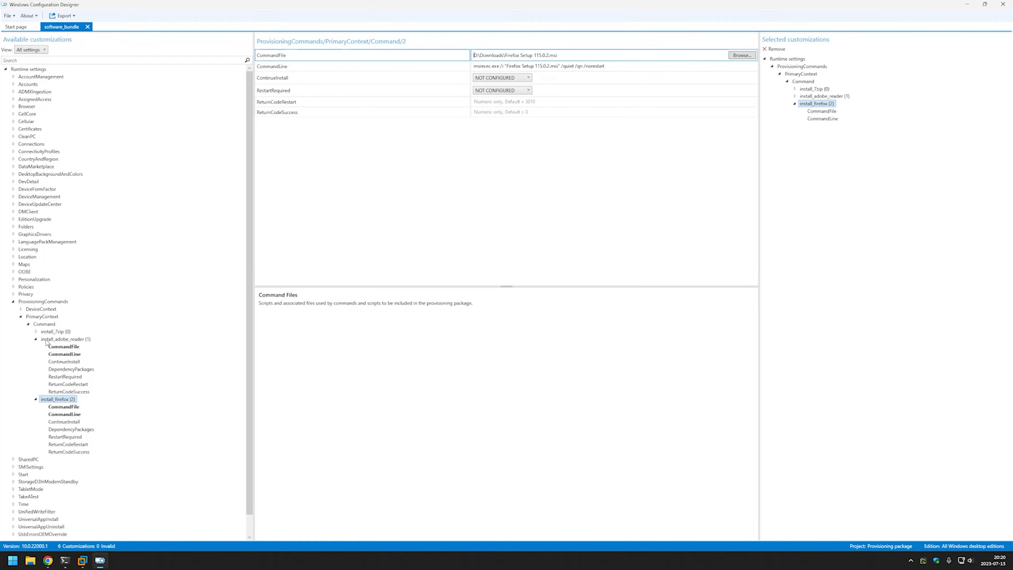
click(35, 340)
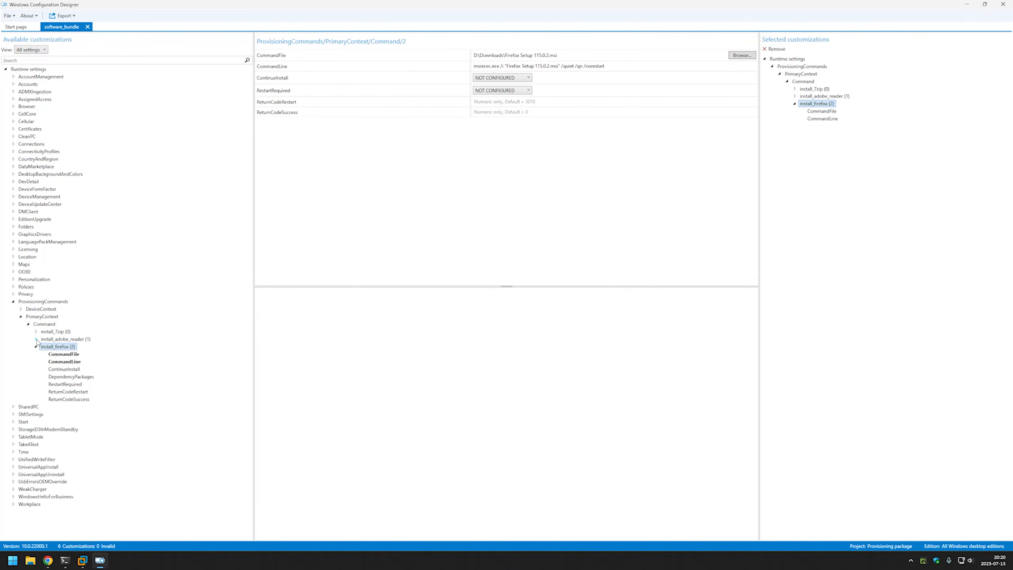
click(36, 346)
Copy the Chrome Enterprise install line from GitHub and add an install_google_chrome command.
click(44, 324)
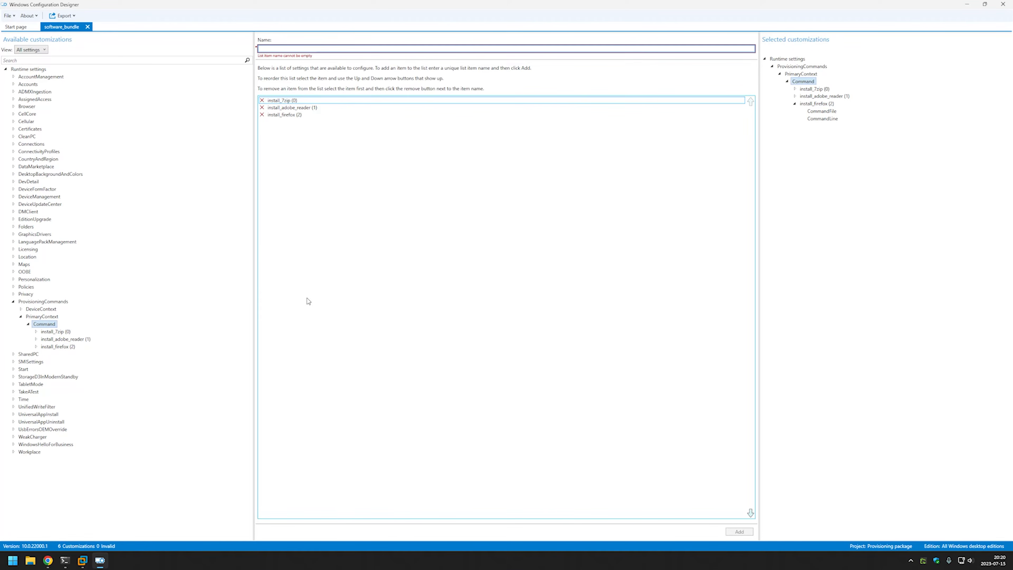
click(49, 559)
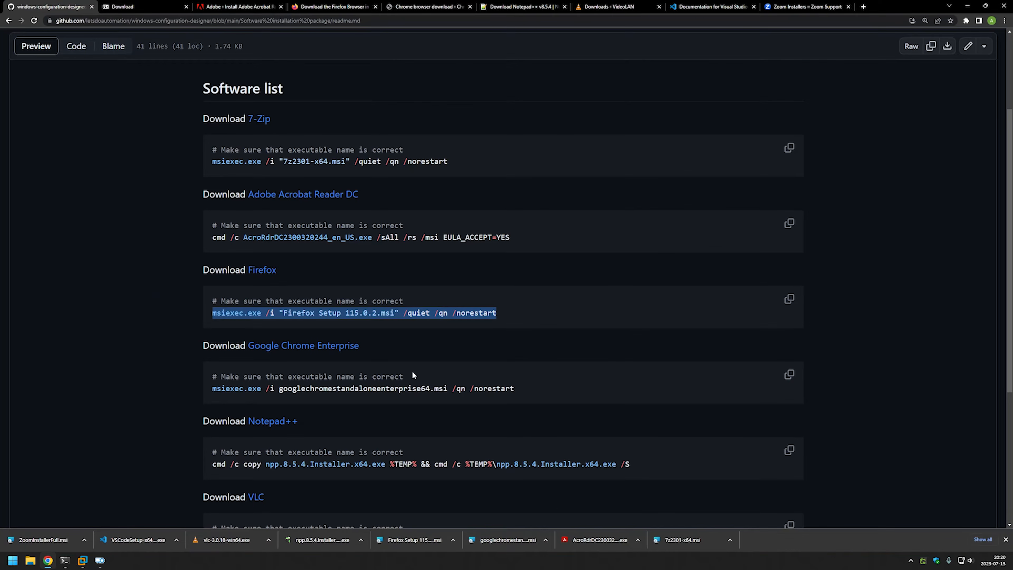
drag(539, 386, 236, 393)
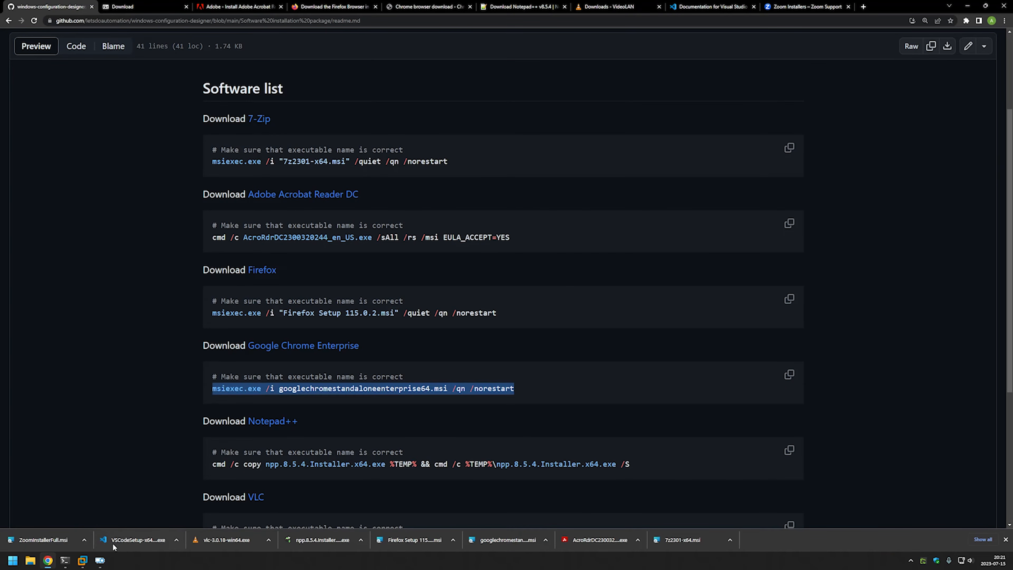
click(100, 560)
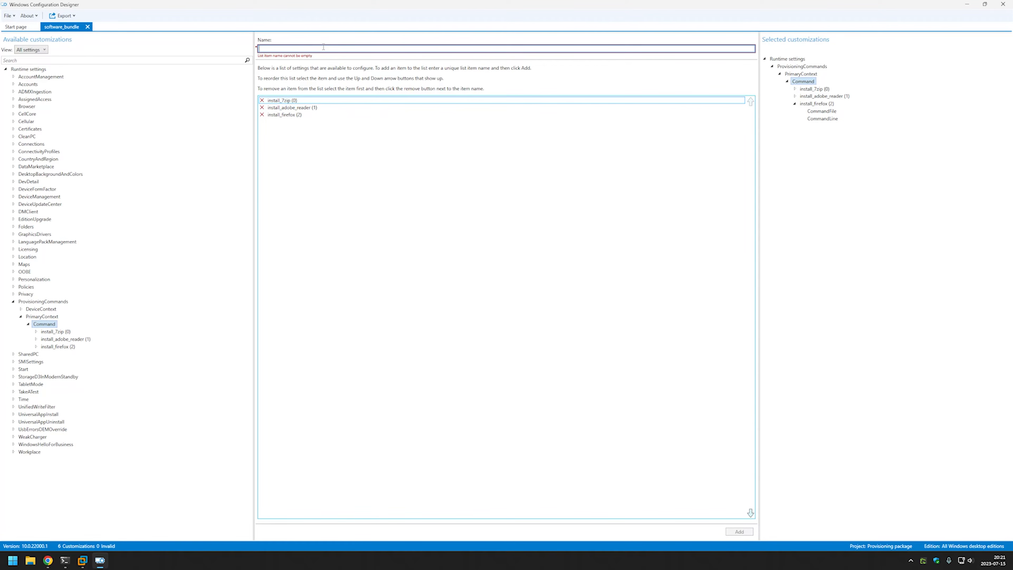
text(install_go)
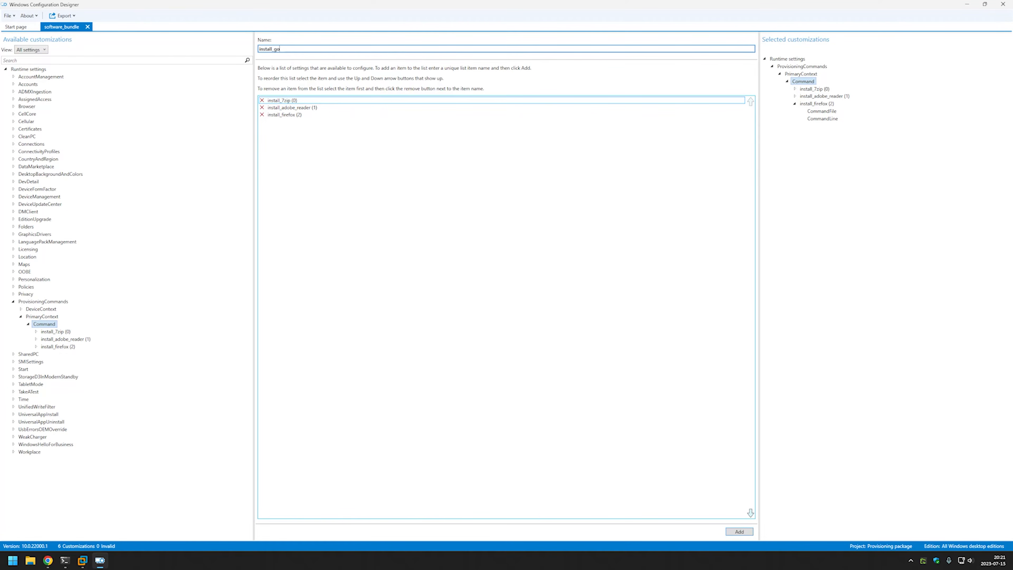
text(ogle_chrome)
click(727, 529)
click(91, 352)
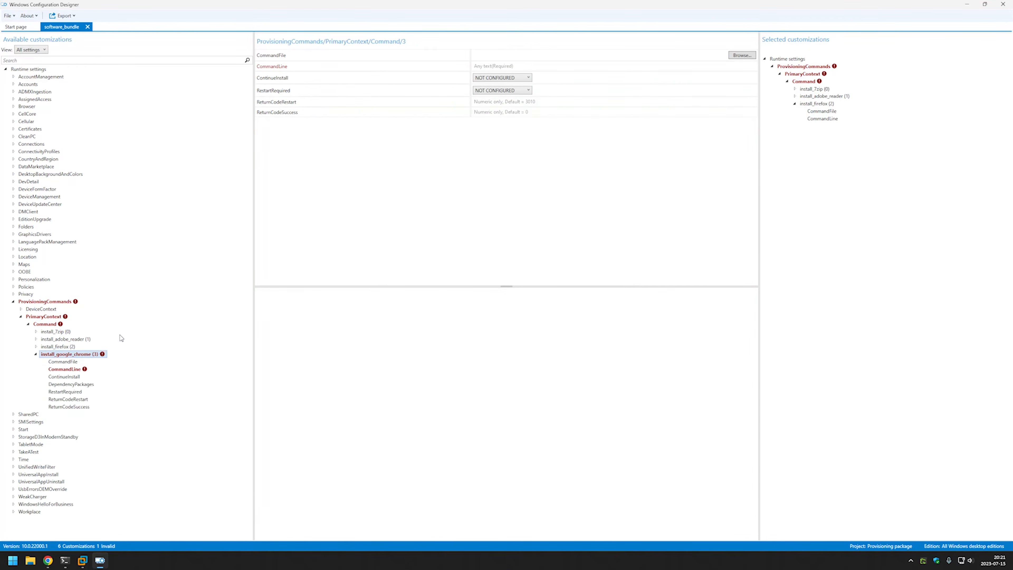
Give install_google_chrome the command file googlechromestandaloneenterprise64.msi and the pasted quiet msiexec line.
click(740, 55)
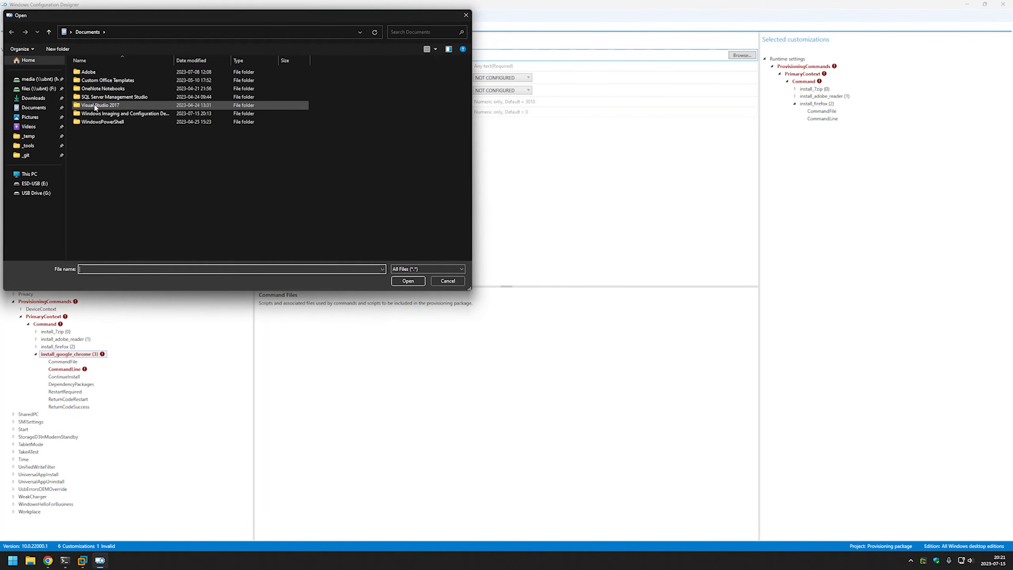
click(38, 99)
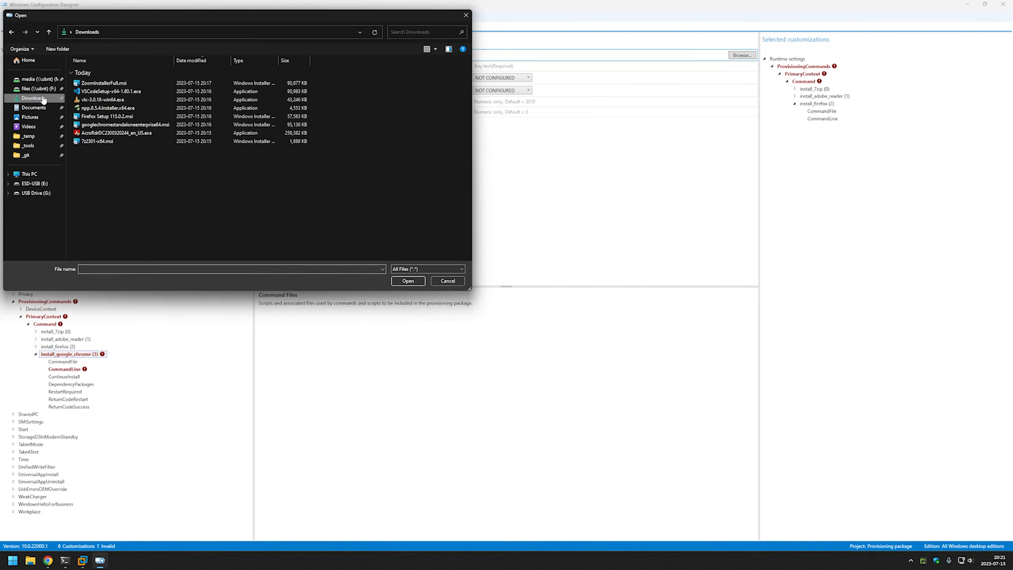
click(106, 125)
double_click(104, 123)
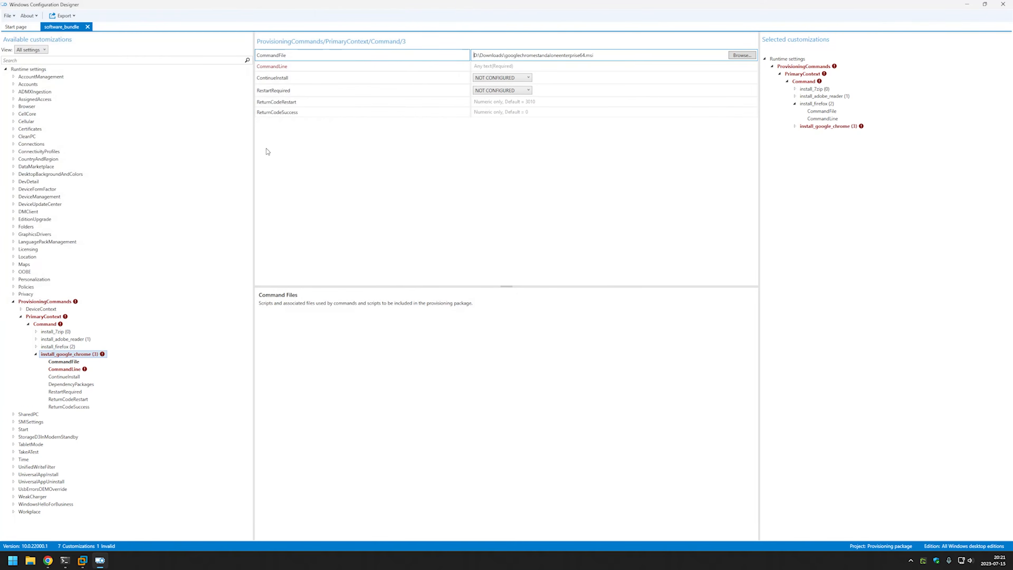
click(499, 67)
text(msiexec.exe /i googlechromestandaloneenterprise64.msi /qn /norestart)
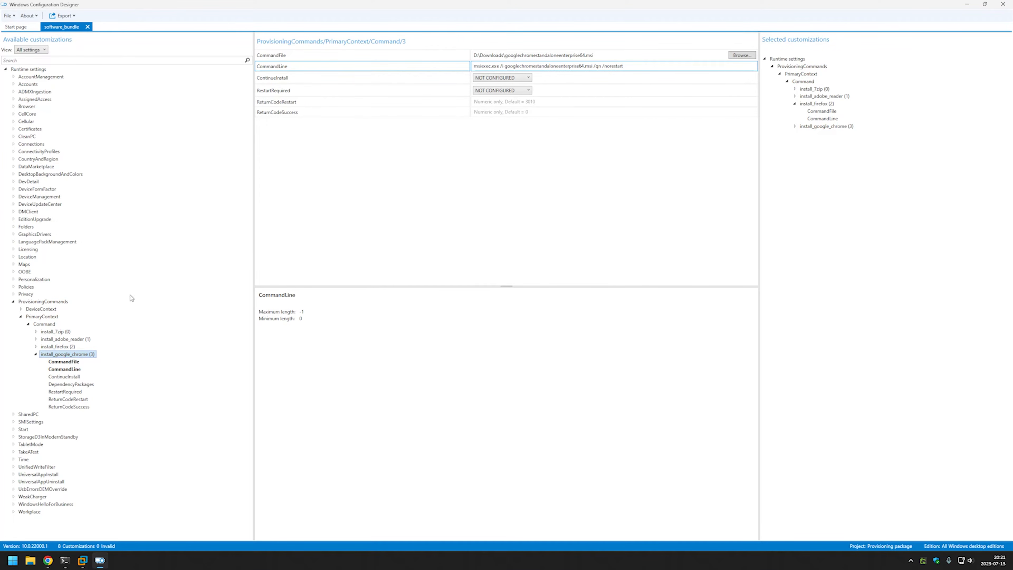
click(35, 354)
click(43, 324)
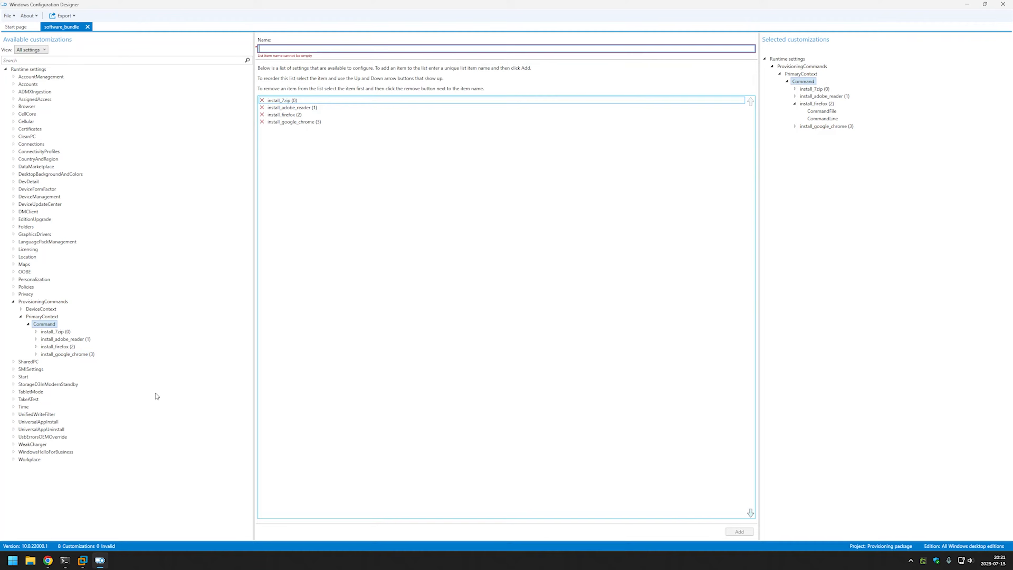
Scroll the GitHub readme to the Notepad++ command and highlight its copy-to-%TEMP% and run-installer parts.
click(48, 560)
scroll(259, 347, down, 3)
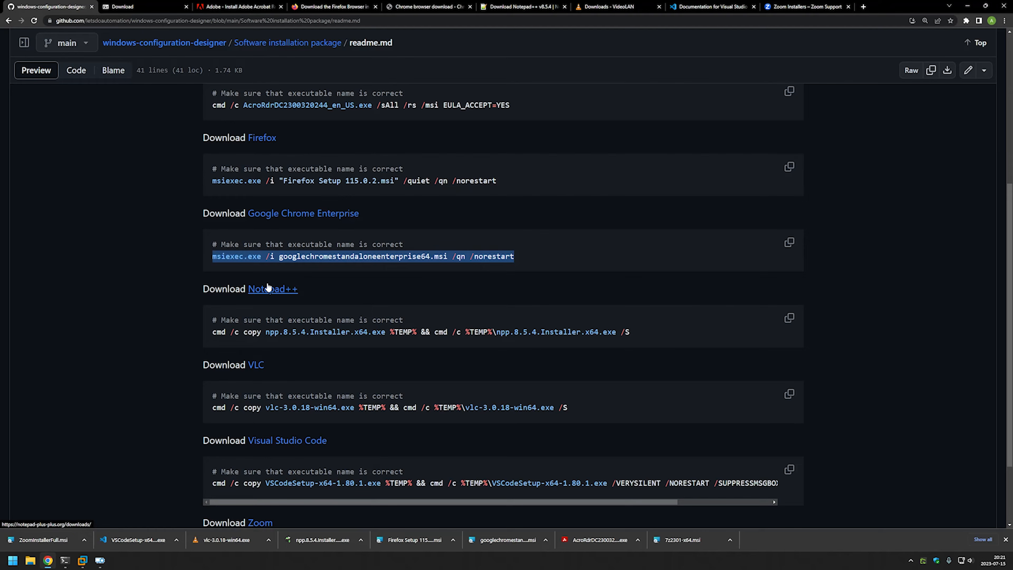
drag(212, 332, 629, 332)
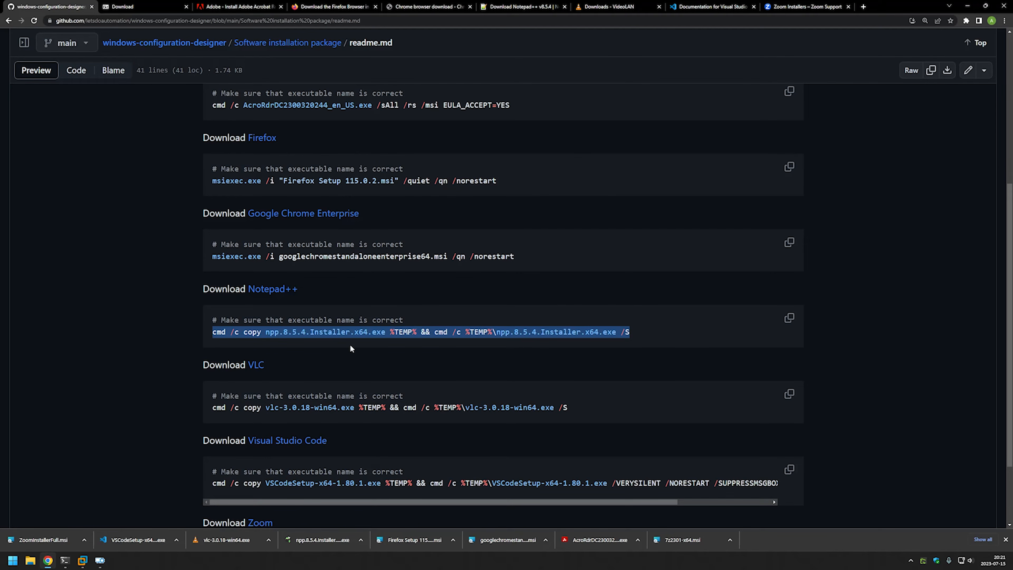
click(376, 344)
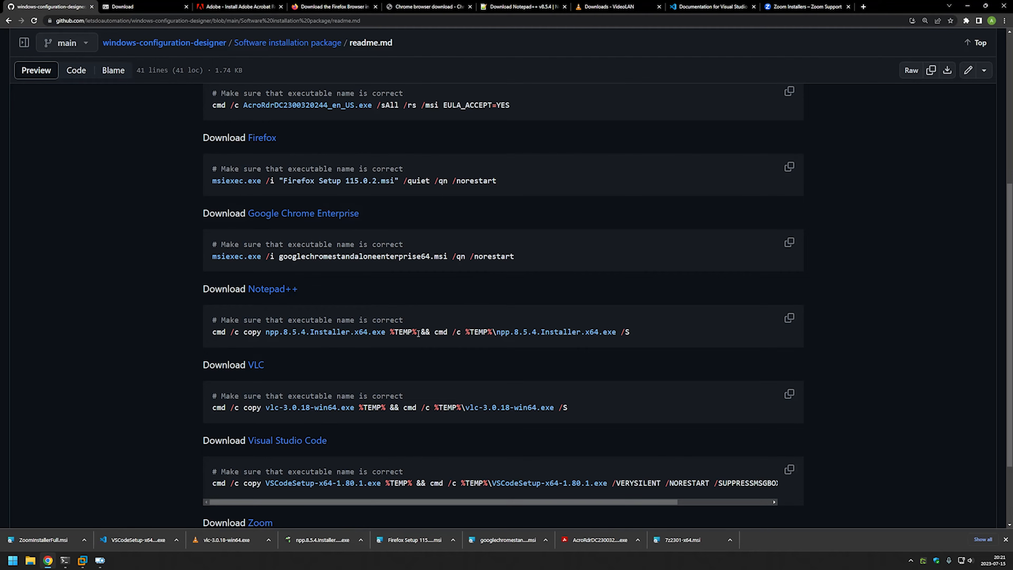
drag(417, 335, 379, 335)
drag(416, 333, 214, 331)
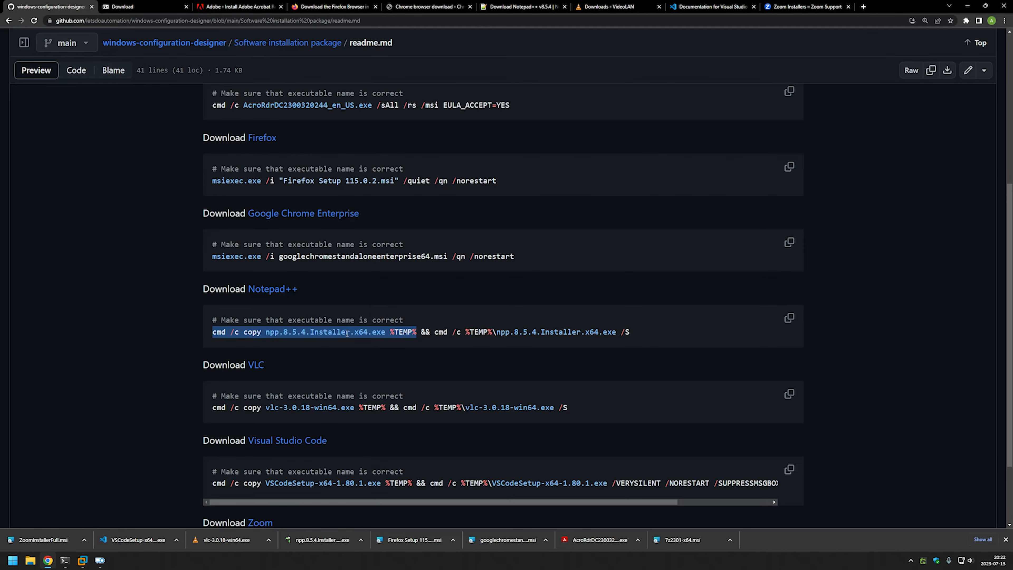
click(389, 332)
drag(415, 332, 395, 336)
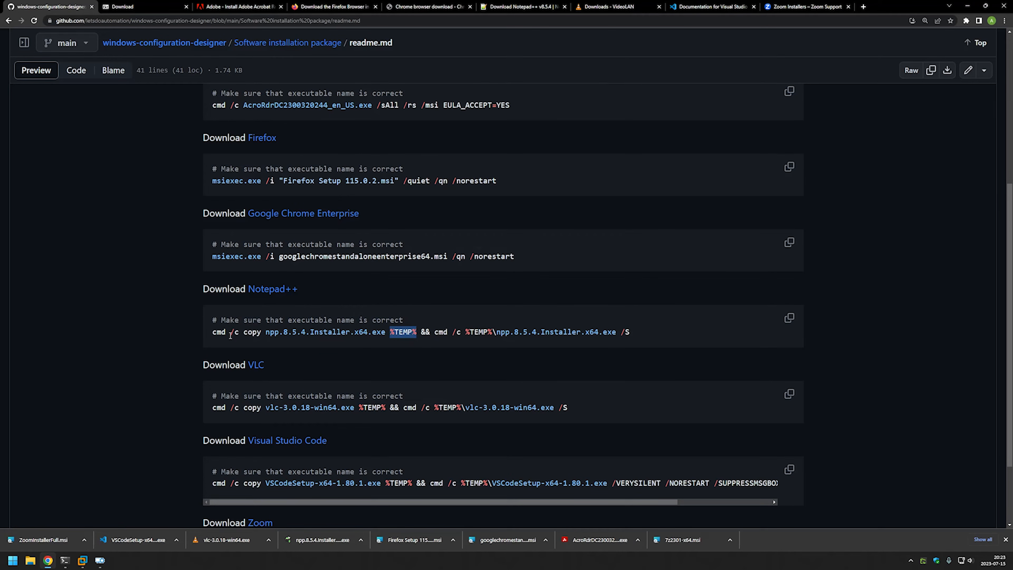
drag(213, 338, 415, 329)
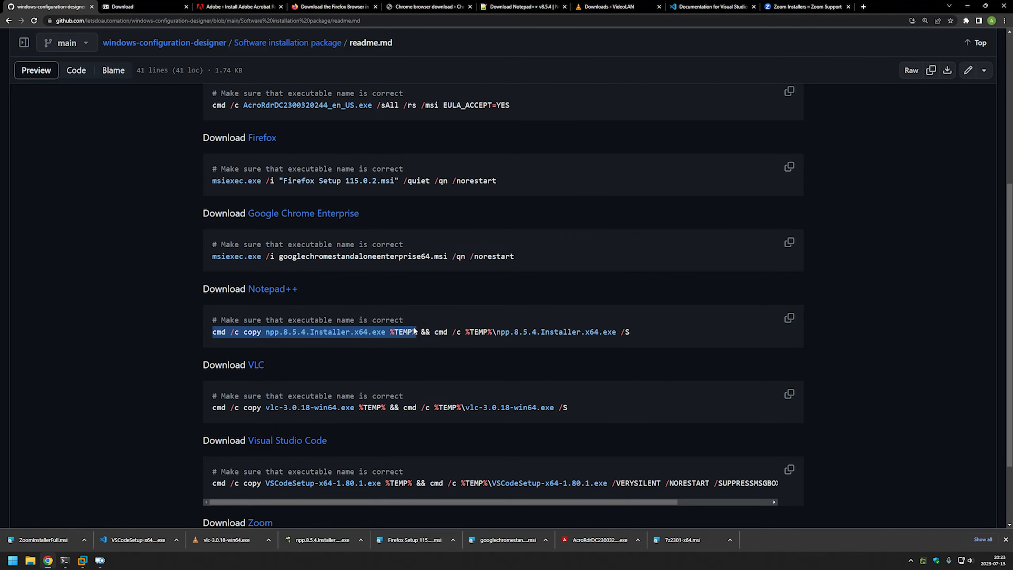
drag(433, 330, 639, 330)
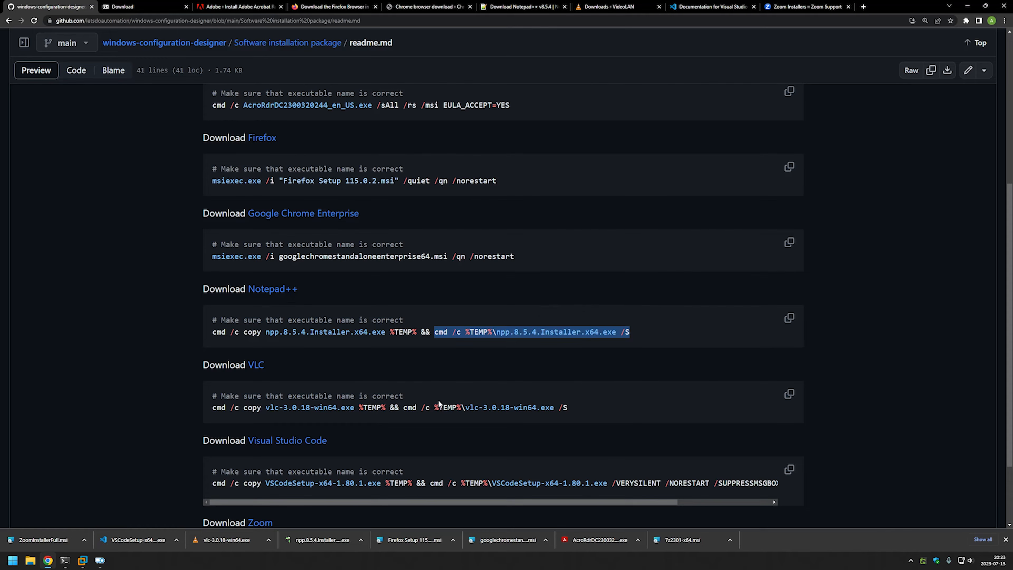
drag(216, 408, 570, 408)
Select the whole Notepad++ line that copies npp.8.5.4.Installer.x64.exe to %TEMP% and runs it with /S.
scroll(582, 403, down, 2)
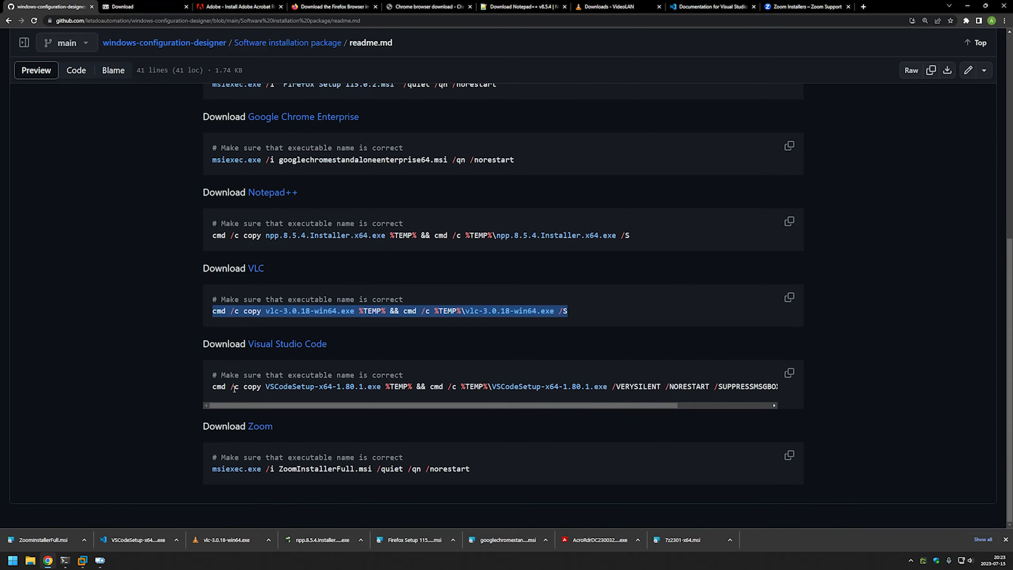
drag(213, 386, 707, 376)
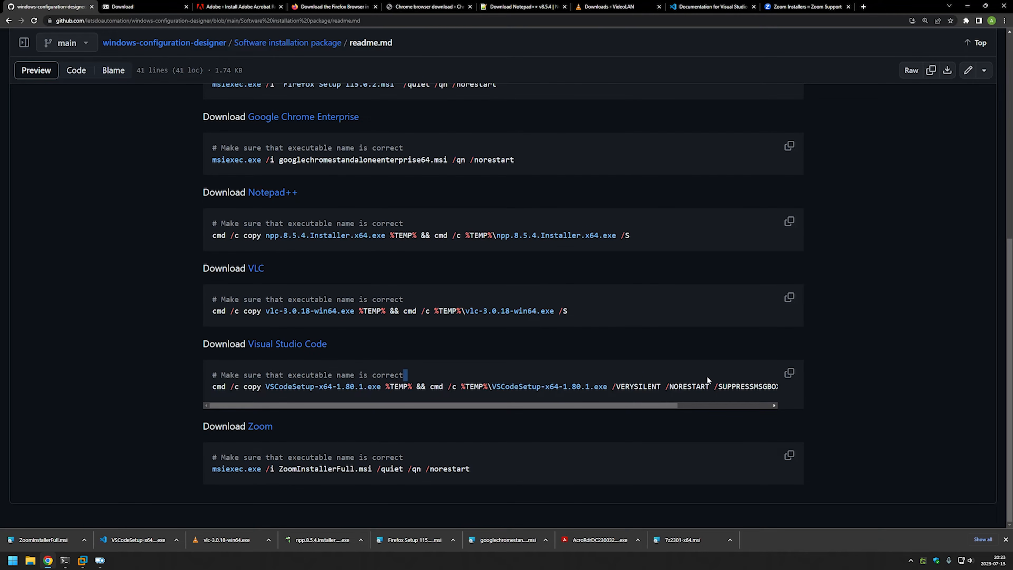
scroll(594, 337, up, 9)
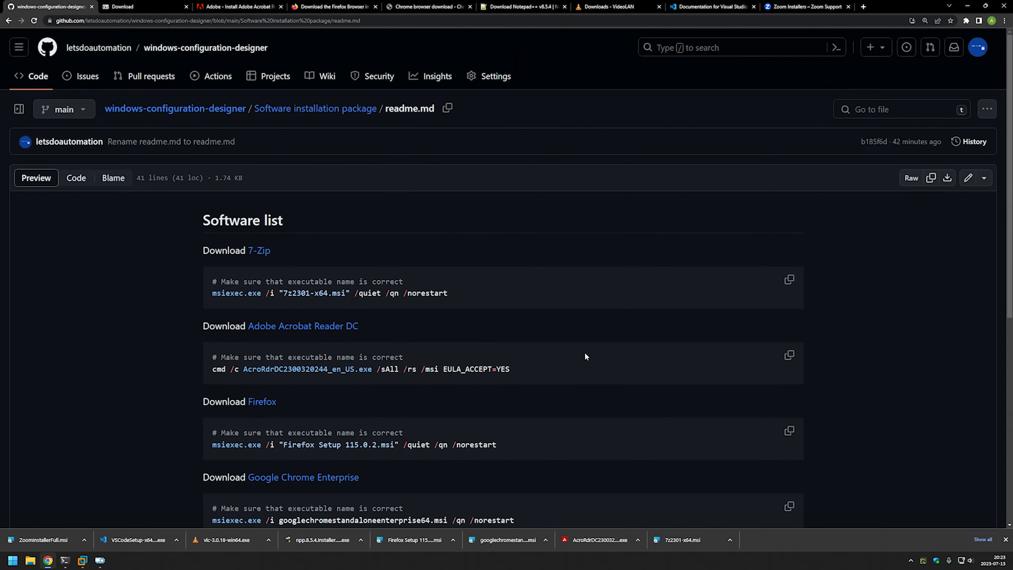
scroll(578, 353, down, 3)
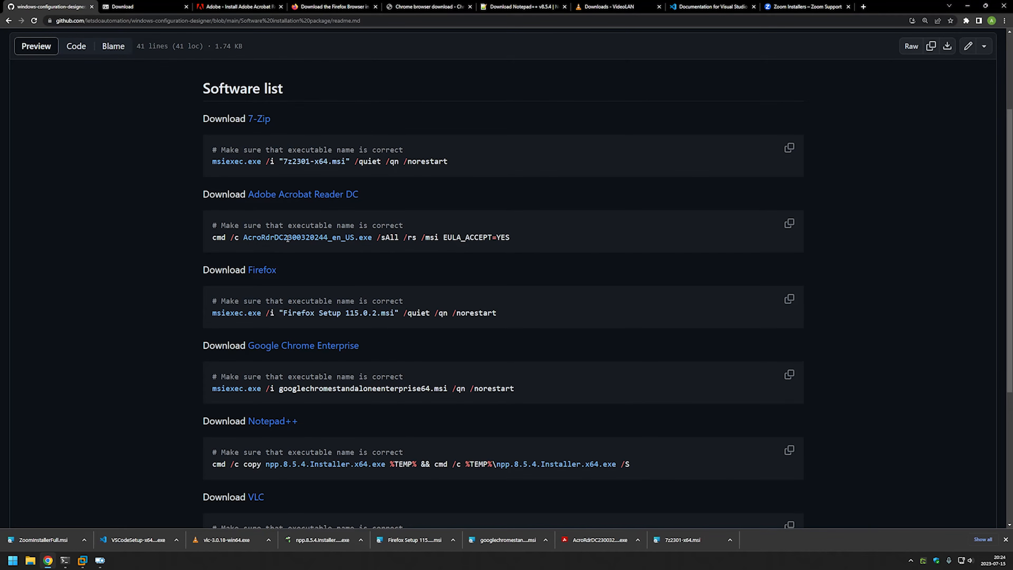
scroll(287, 238, down, 5)
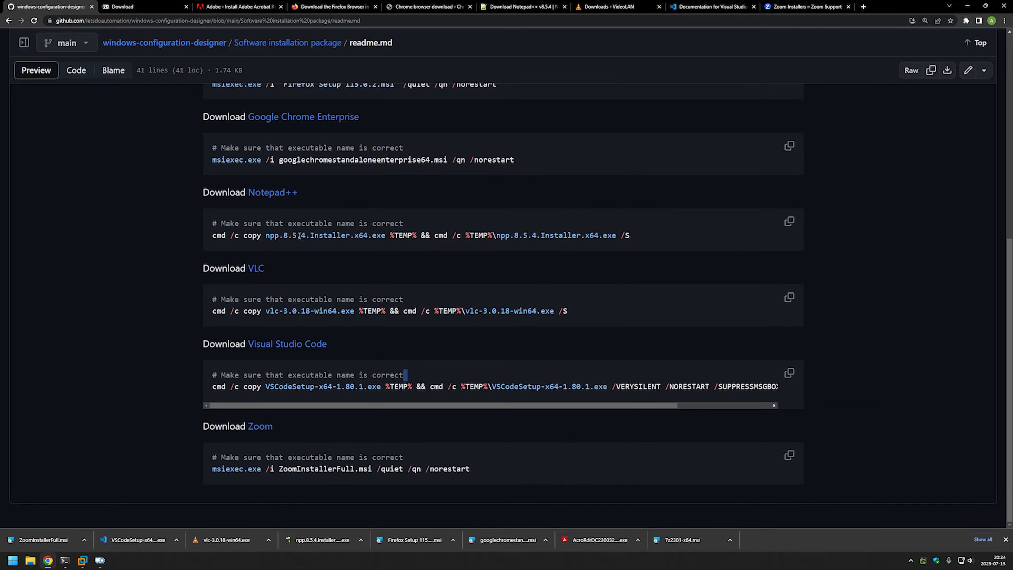
drag(633, 235, 298, 238)
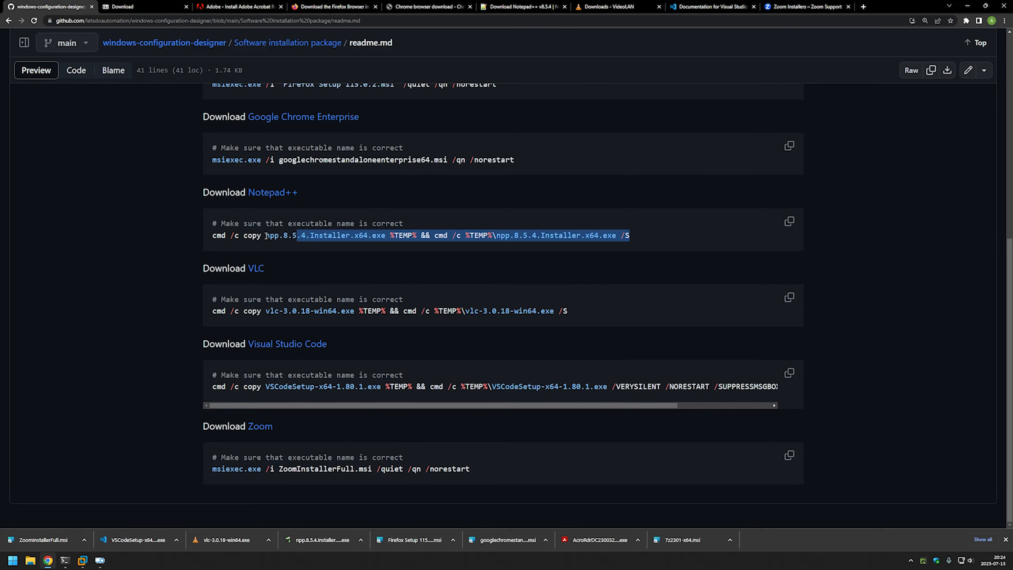
drag(222, 236, 214, 236)
key(ctrl+c)
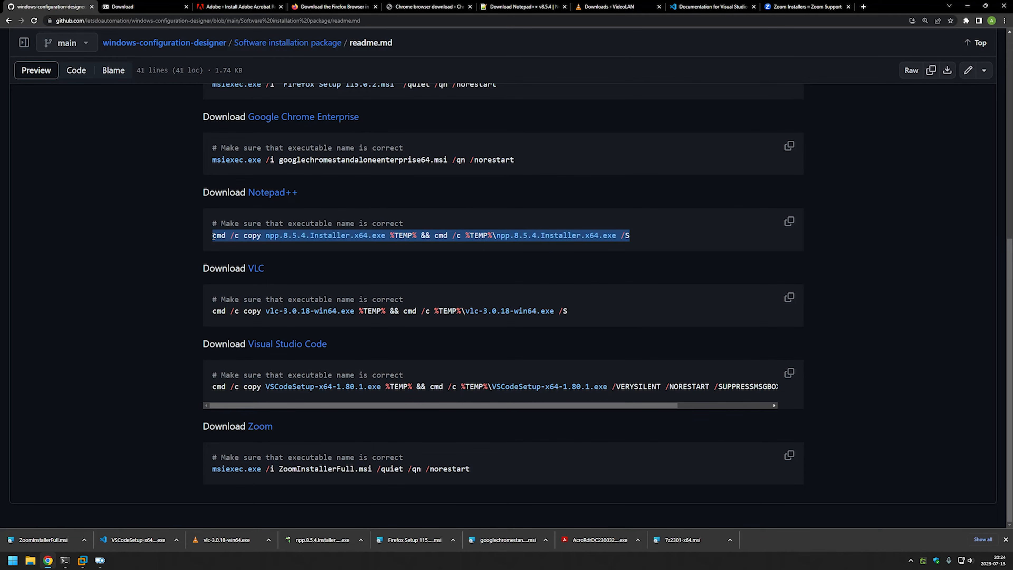
Add an install_notepad++ command and paste the copy-and-install line into its CommandLine.
click(99, 561)
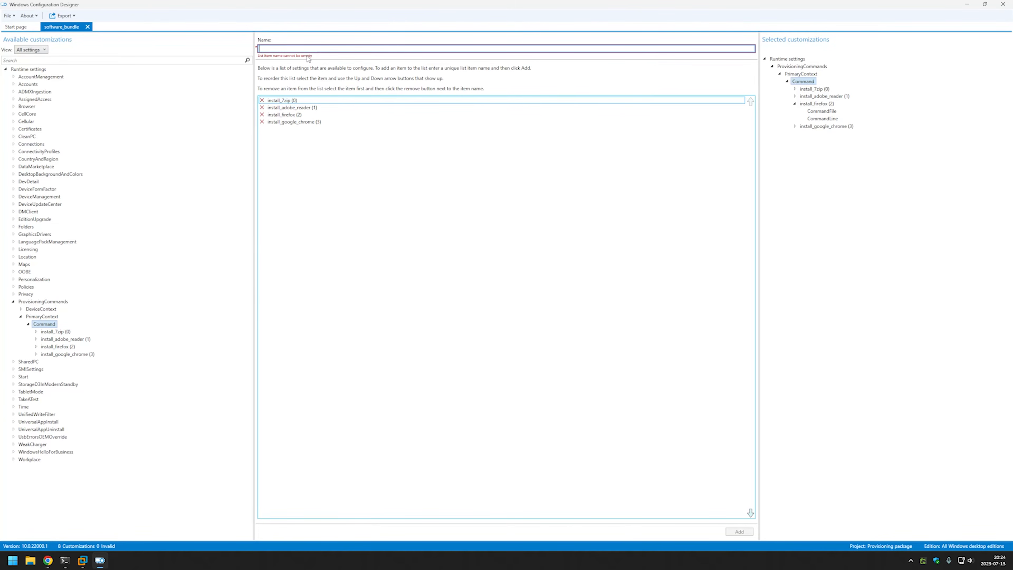
text(ins)
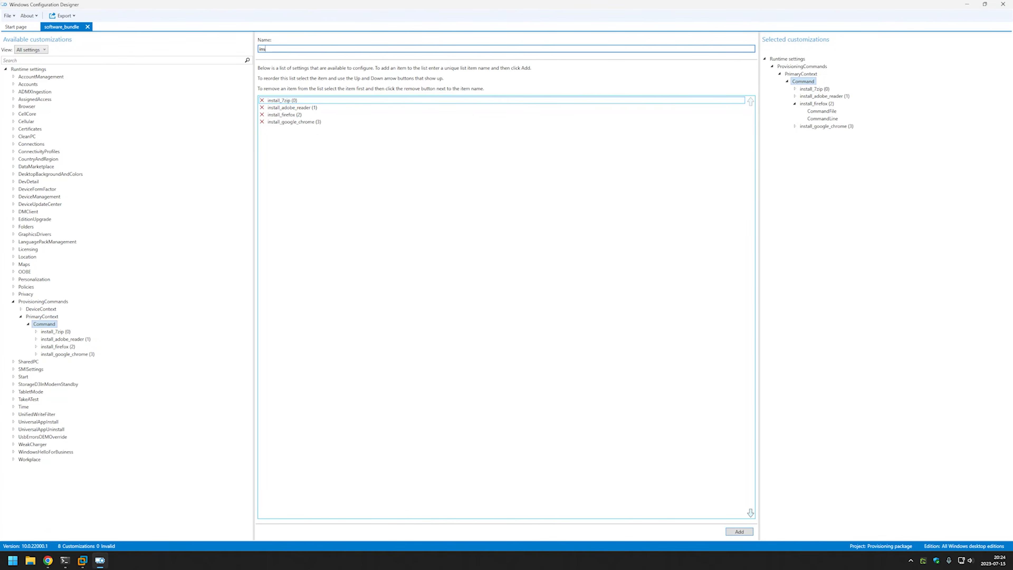
text(tall_notepad++)
click(740, 532)
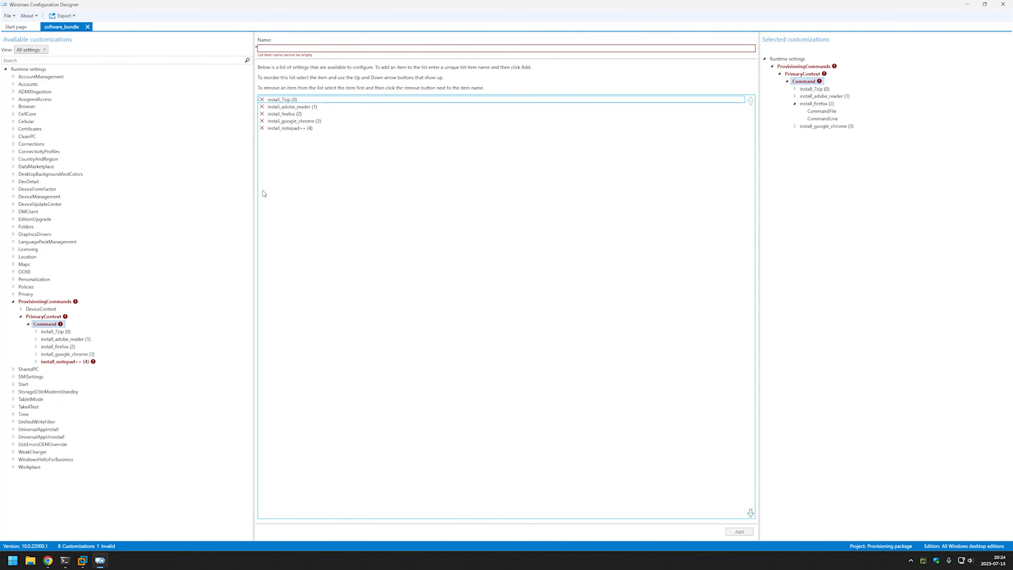
click(68, 361)
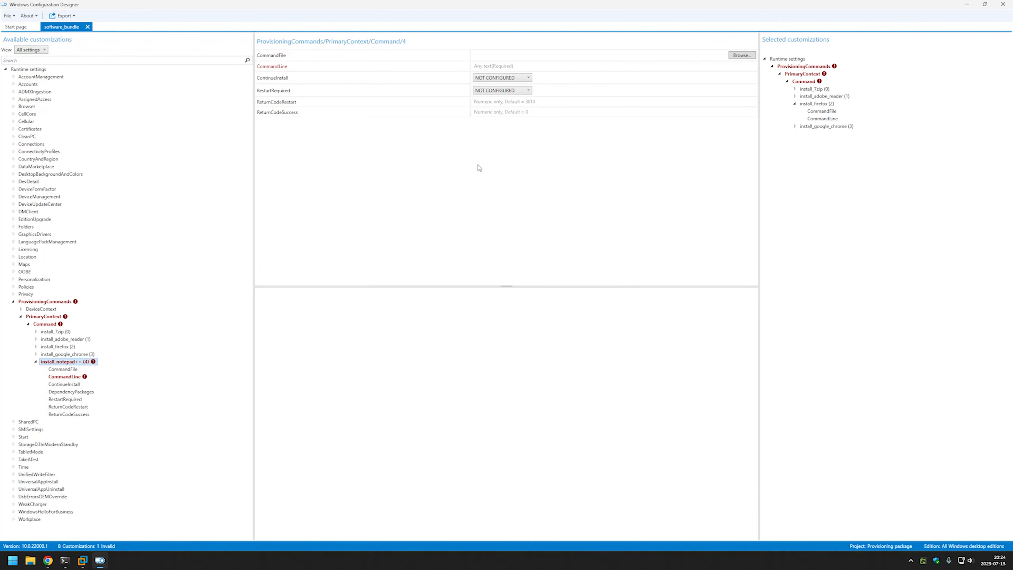
click(498, 66)
key(ctrl+v)
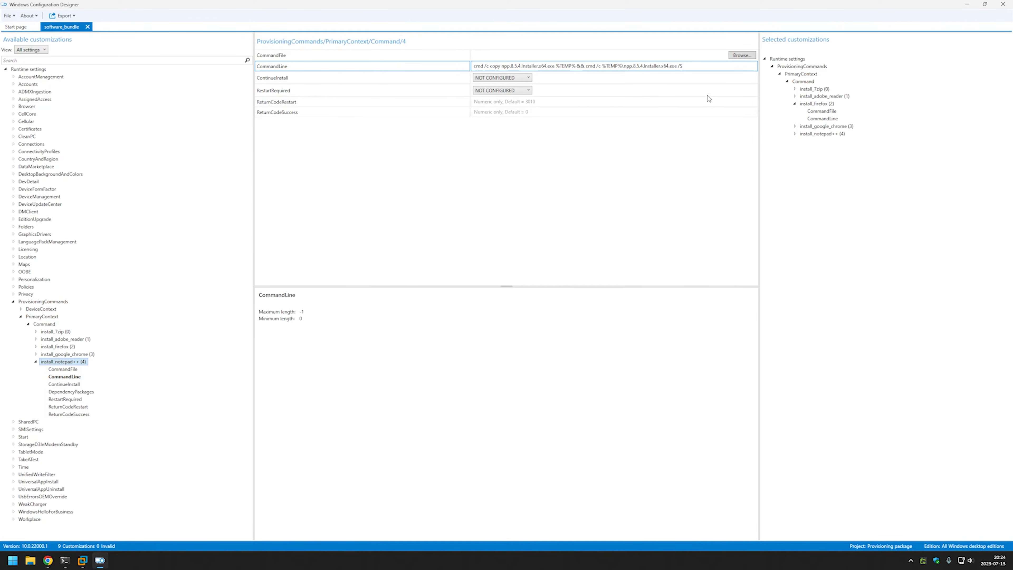
Set D:\Downloads\npp.8.5.4.Installer.x64.exe as install_notepad++'s command file.
click(741, 55)
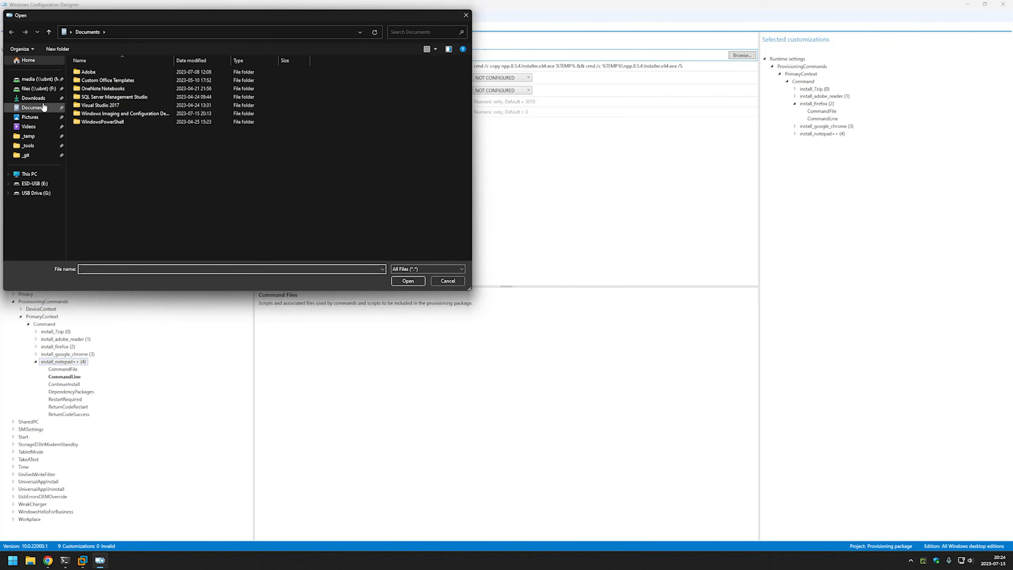
click(34, 98)
click(135, 107)
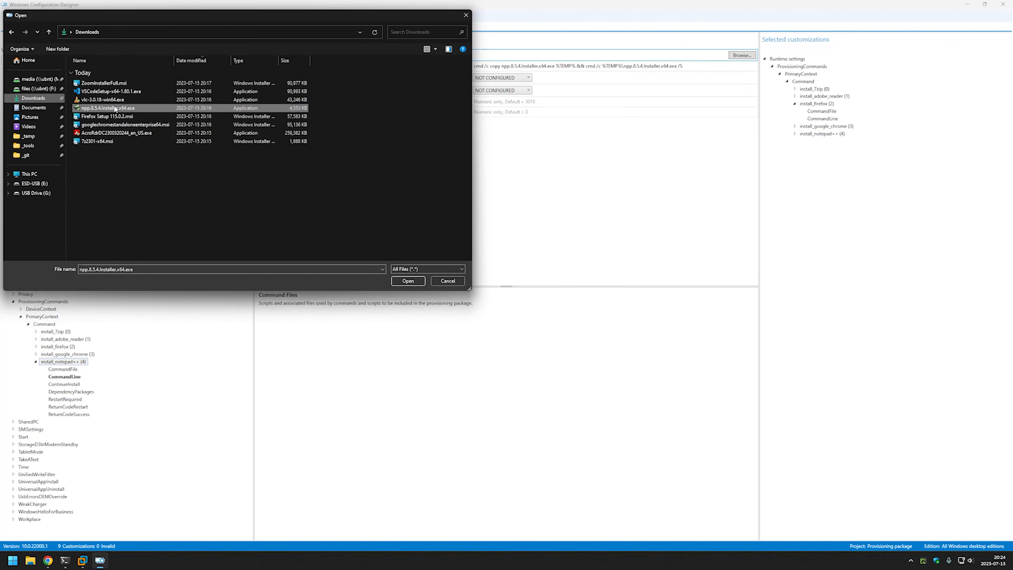
double_click(135, 107)
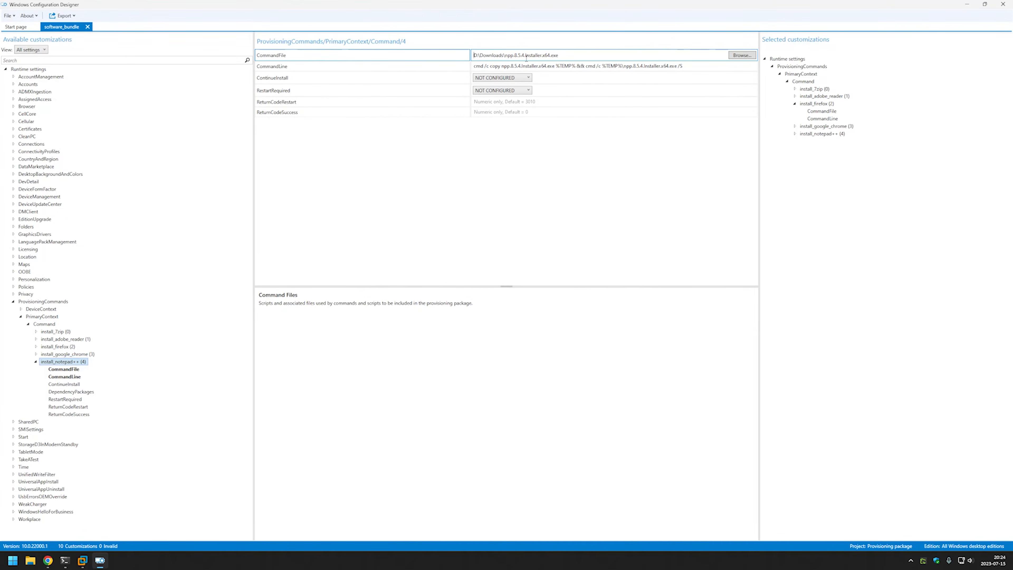
click(36, 362)
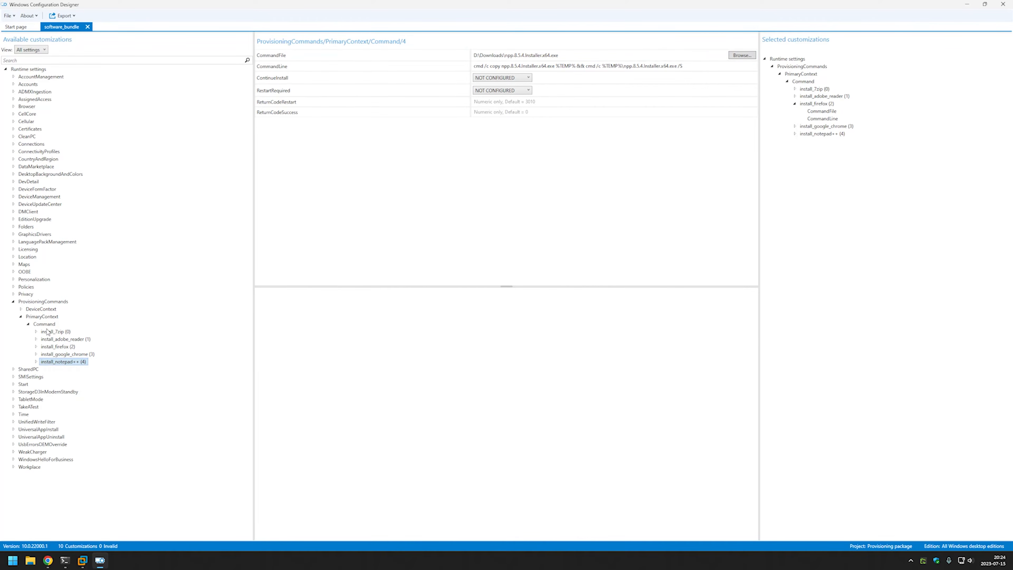
click(45, 324)
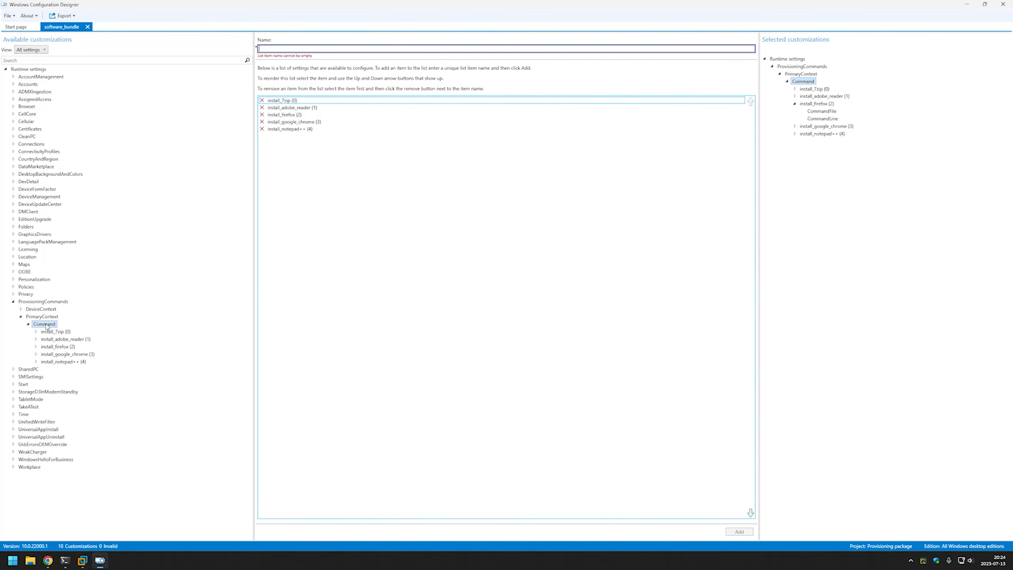
Add an install_vlc command and paste the VLC copy-and-install line from GitHub into CommandLine.
click(47, 560)
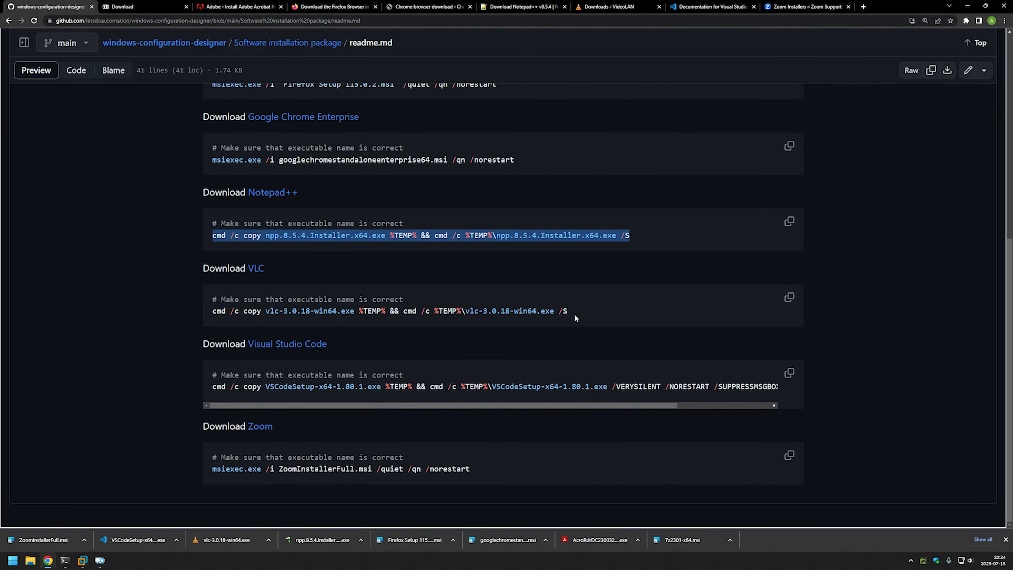
drag(575, 314, 205, 316)
key(ctrl+c)
click(99, 560)
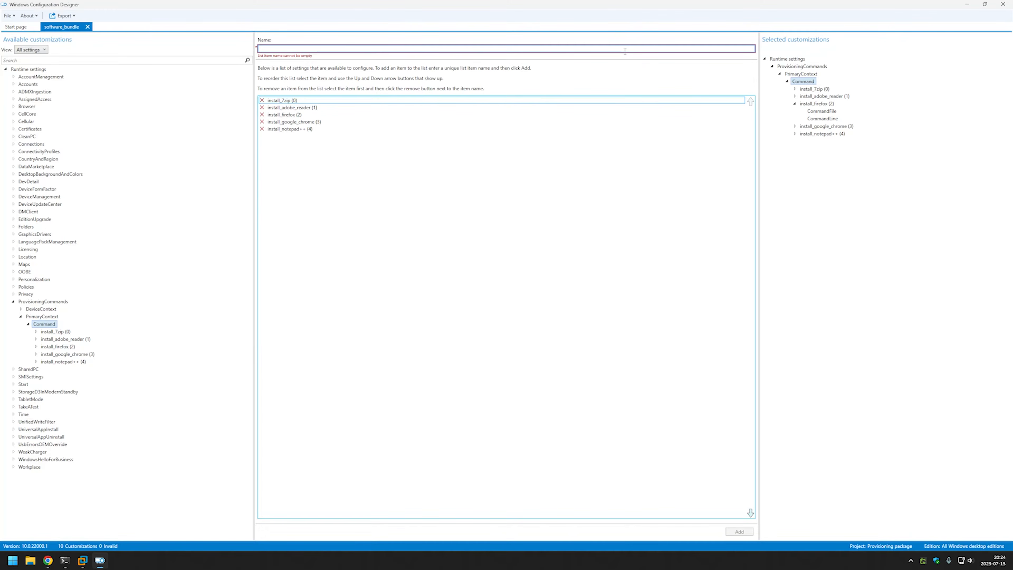
text(install_vlc)
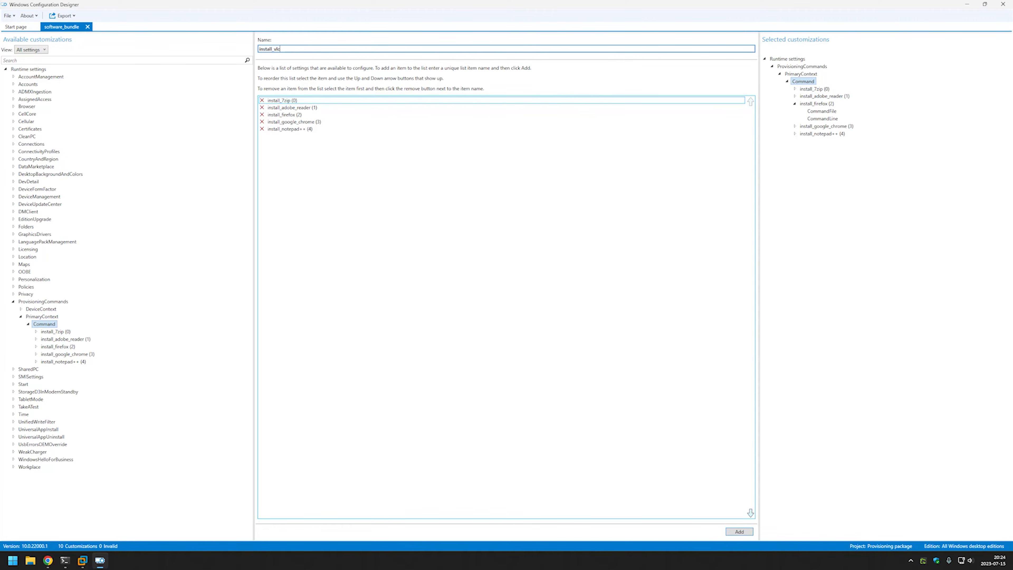
click(738, 531)
click(66, 369)
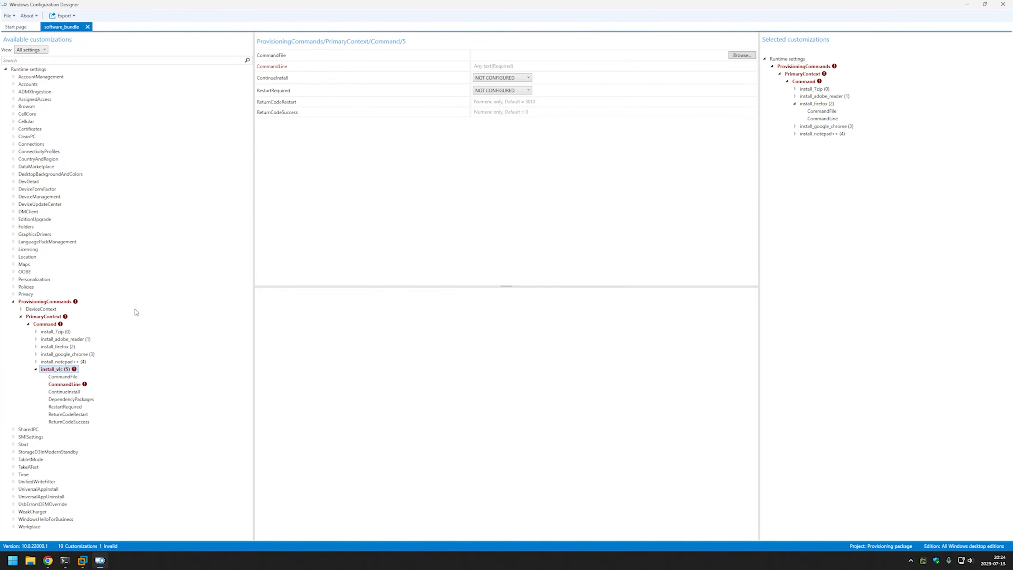
click(536, 66)
key(ctrl+v)
Set D:\Downloads\vlc-3.0.18-win64.exe as install_vlc's command file.
click(741, 56)
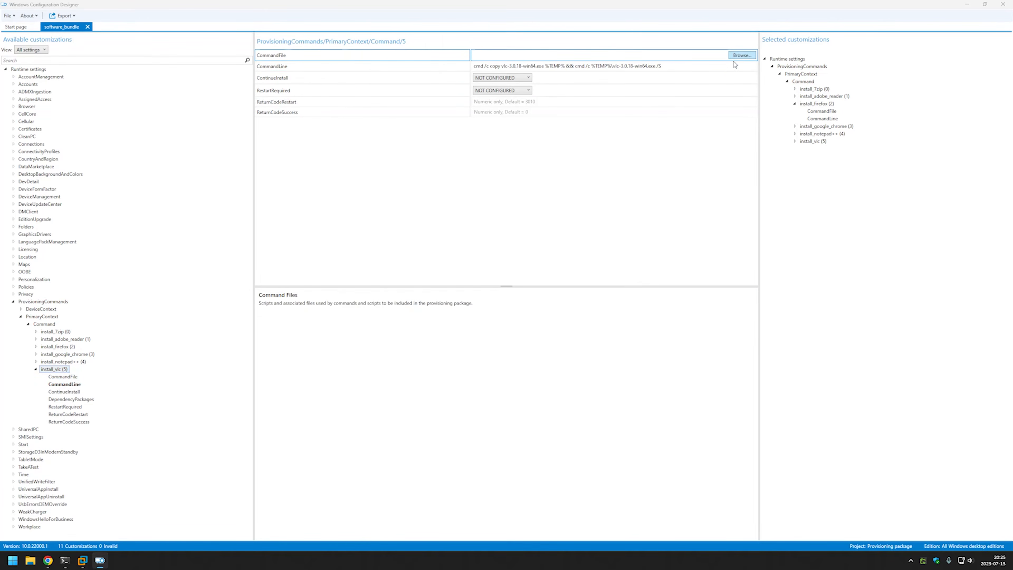
click(49, 100)
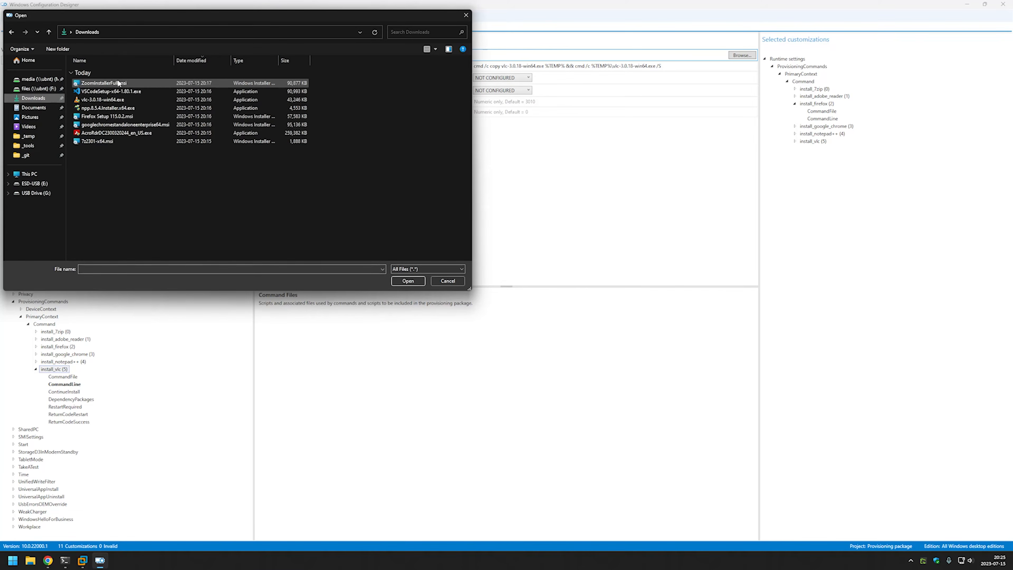
click(107, 101)
double_click(107, 101)
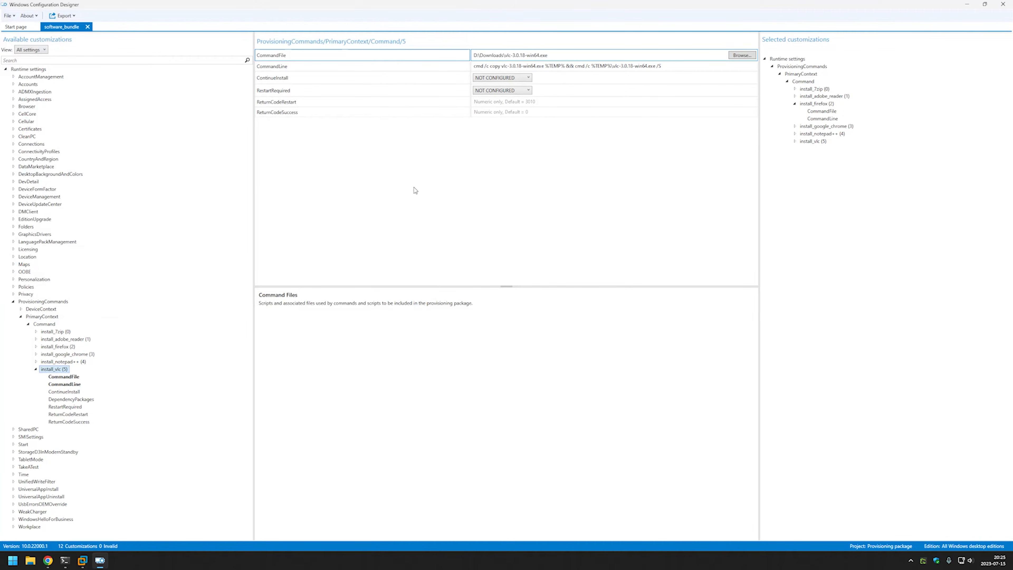
click(36, 369)
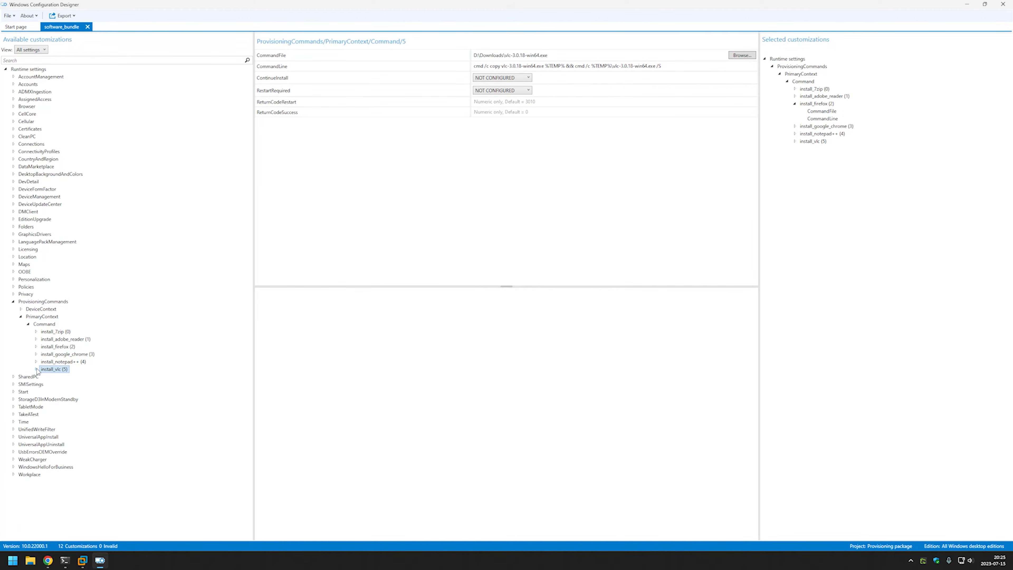
Add an install_vscode command and paste the silent VS Code install line from GitHub into CommandLine.
click(44, 323)
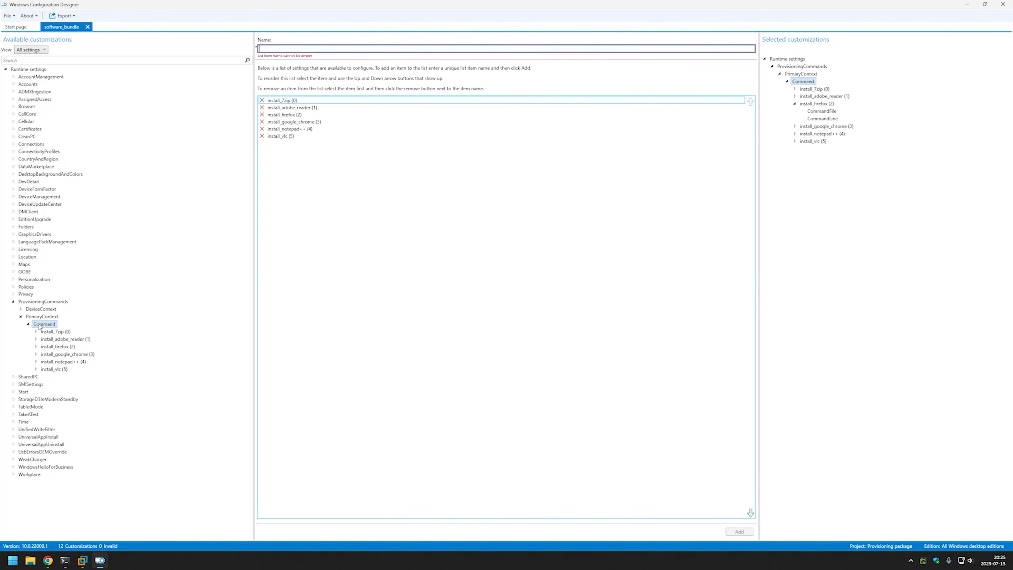
click(545, 48)
text(install)
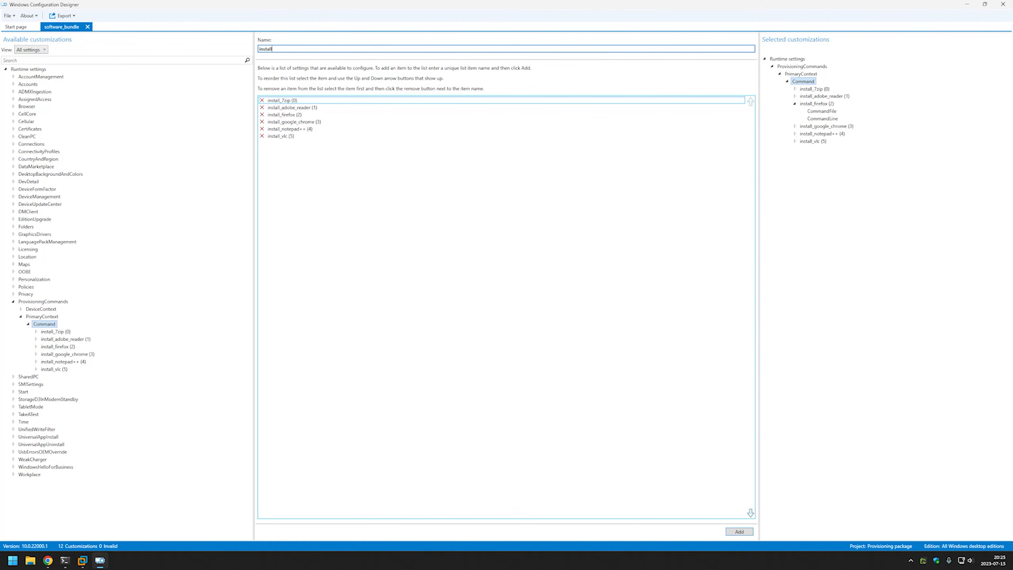
text(_vscode)
click(739, 531)
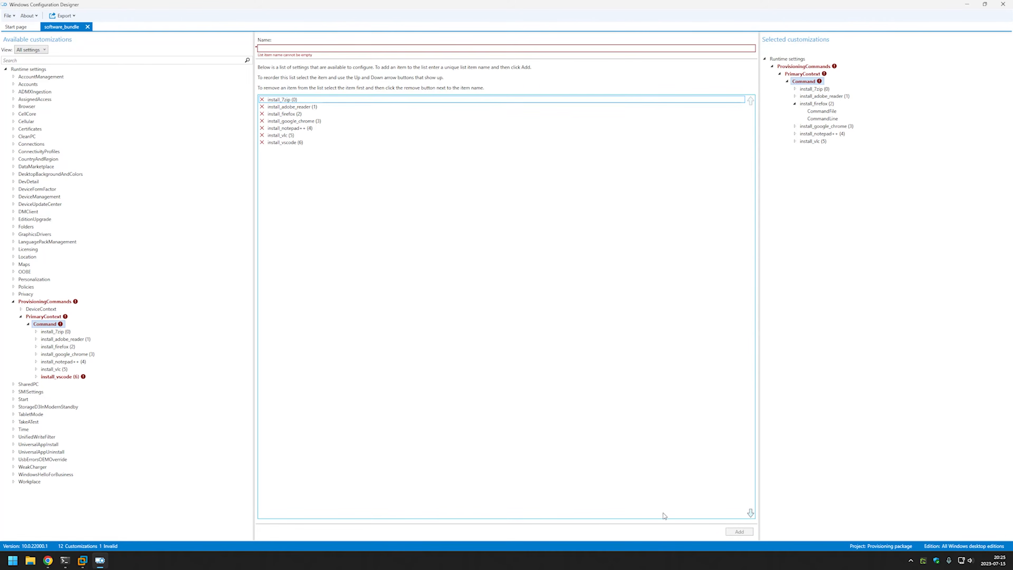
click(64, 377)
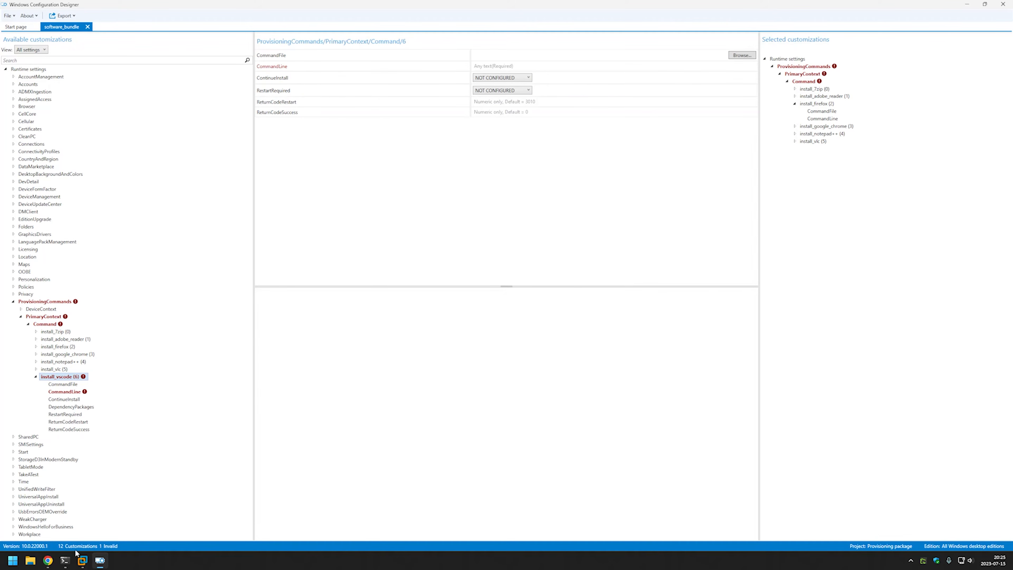
click(48, 561)
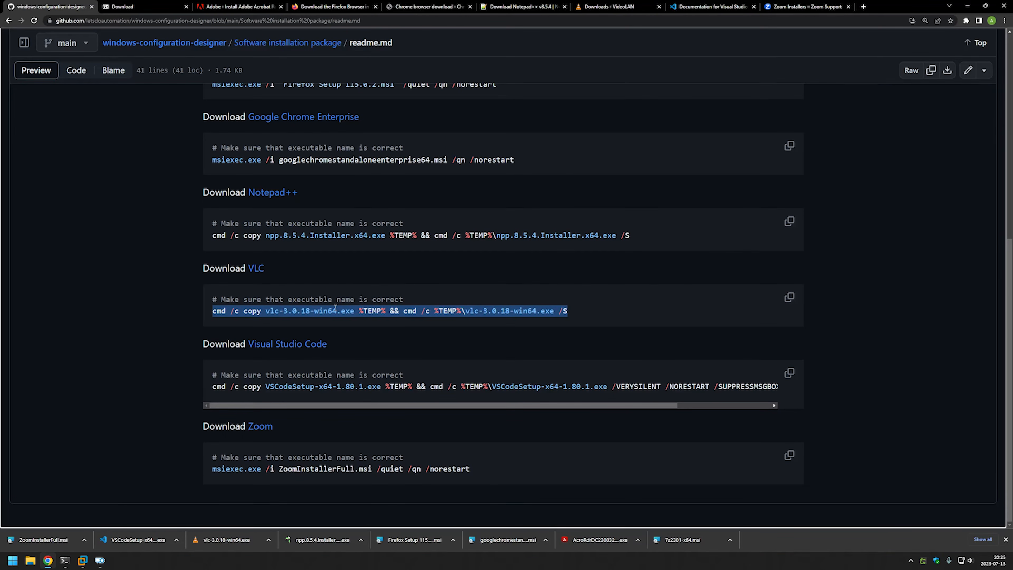
mouse_move(211, 386)
mouse_down()
mouse_move(797, 388)
mouse_move(182, 378)
mouse_move(211, 388)
mouse_up()
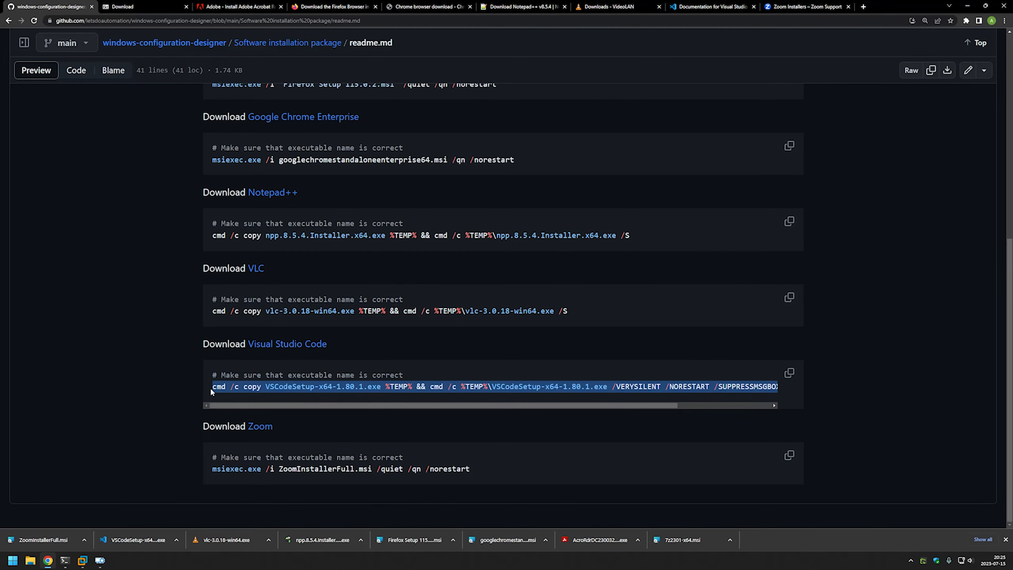
click(100, 560)
click(518, 66)
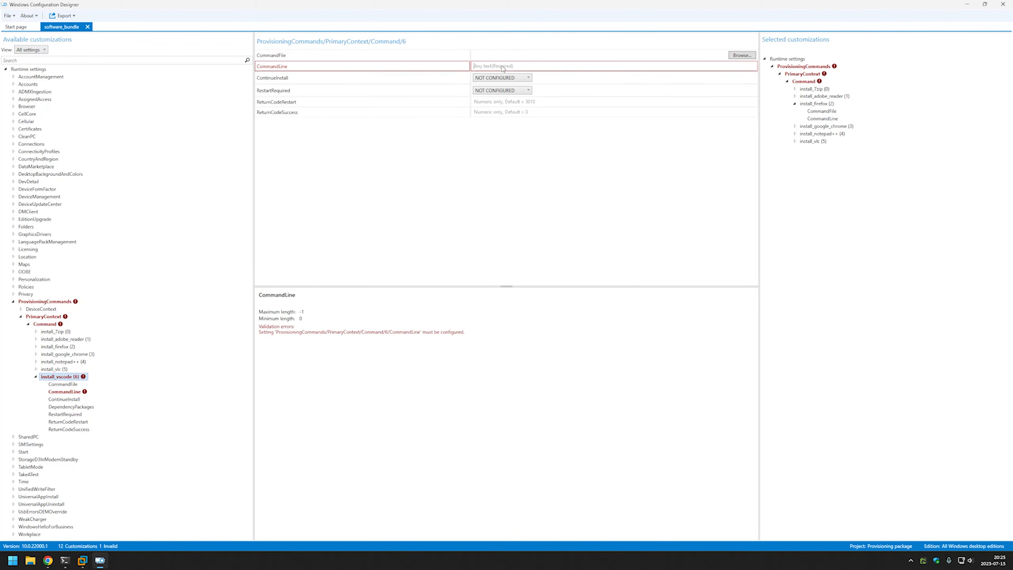
key(ctrl+v)
Set D:\Downloads\VSCodeSetup-x64-1.80.1.exe as install_vscode's command file.
click(742, 55)
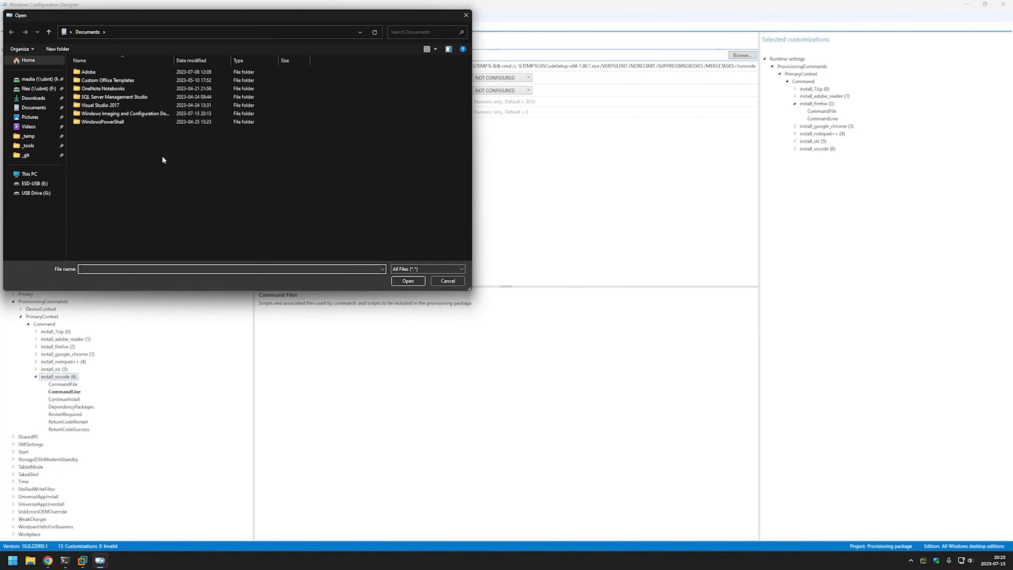
click(36, 98)
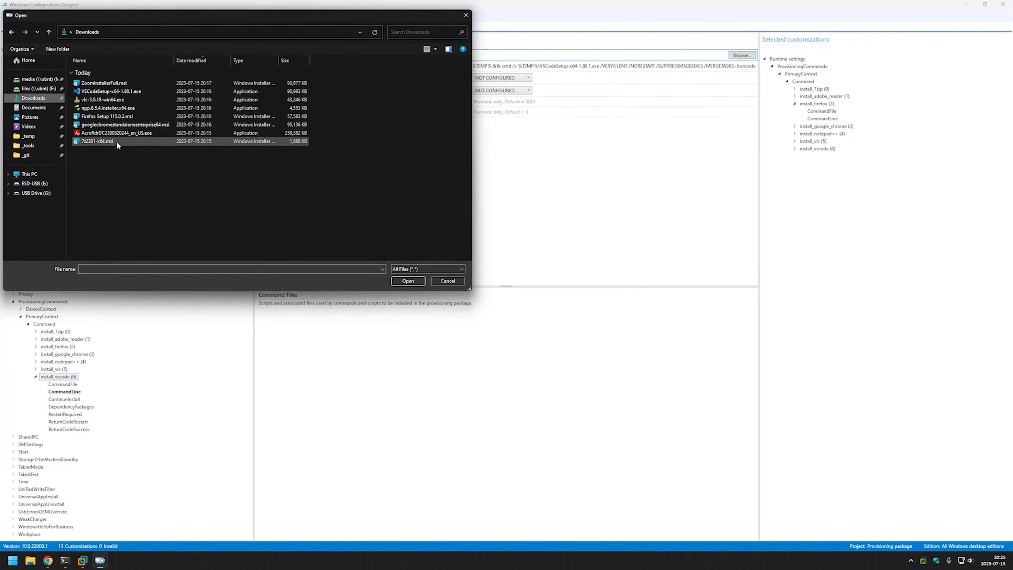
double_click(111, 91)
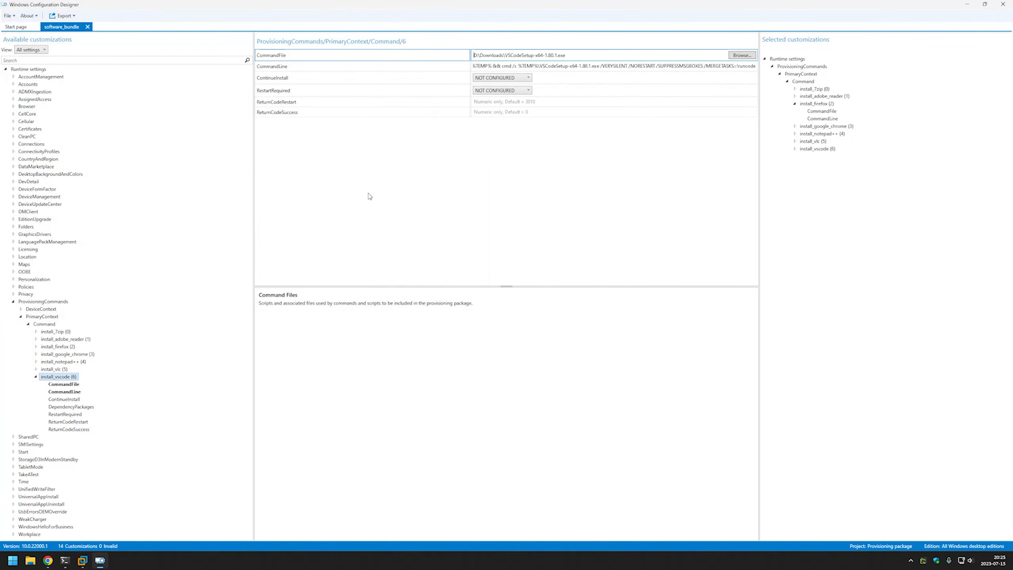
click(36, 377)
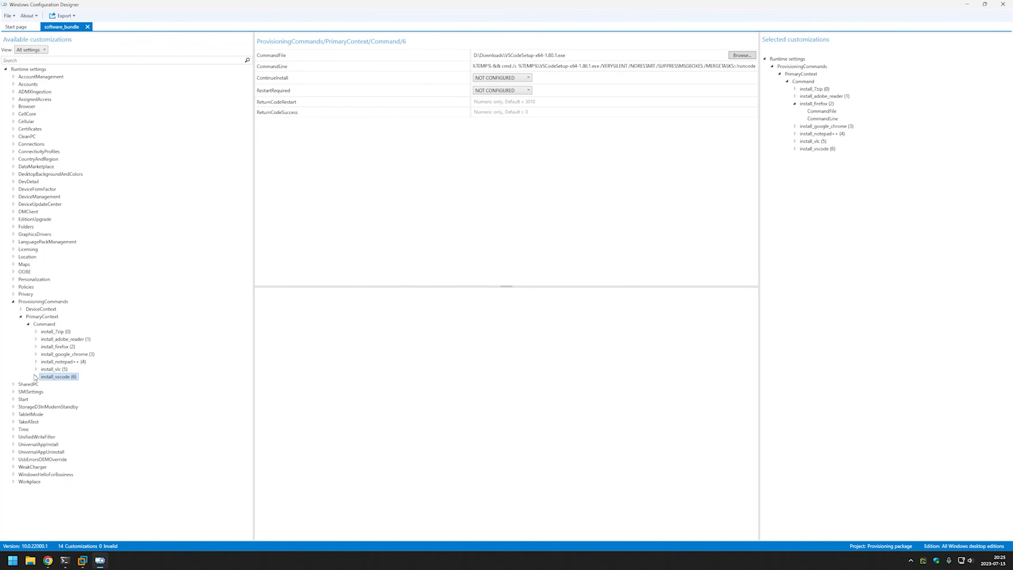
Add an install_zoom command and paste the quiet msiexec Zoom line from GitHub into CommandLine.
click(43, 324)
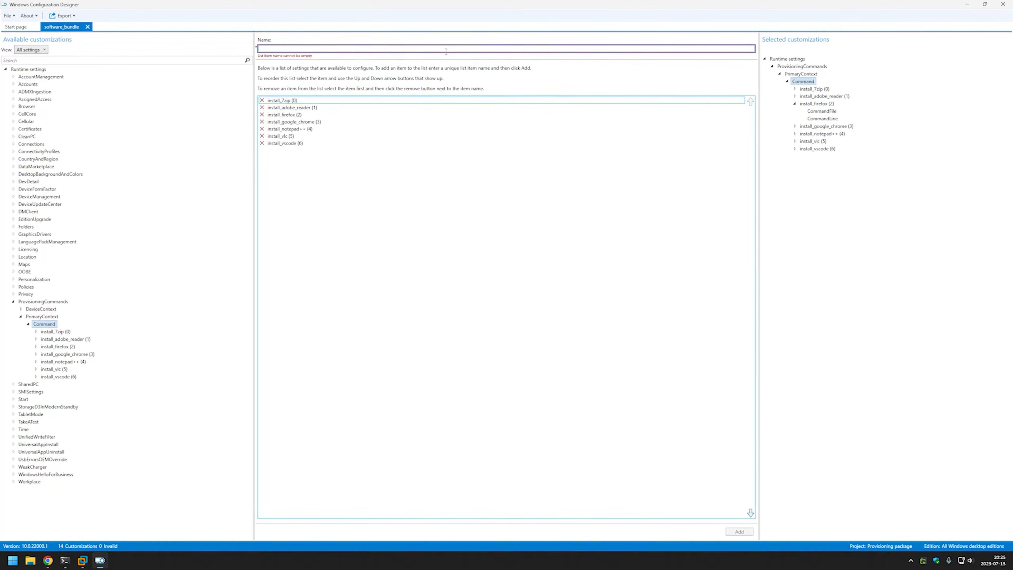
text(install_zoom)
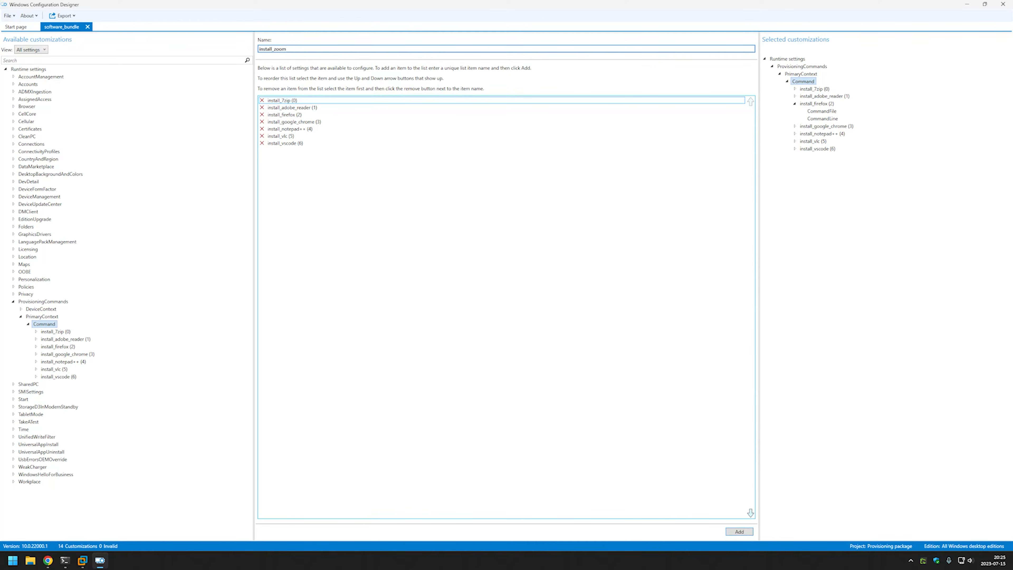
click(739, 531)
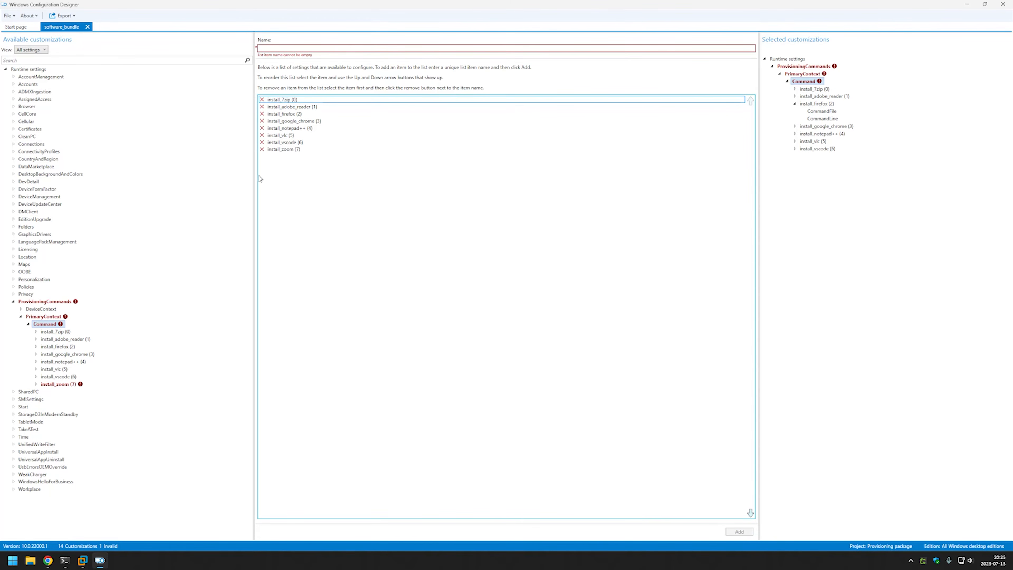
click(66, 386)
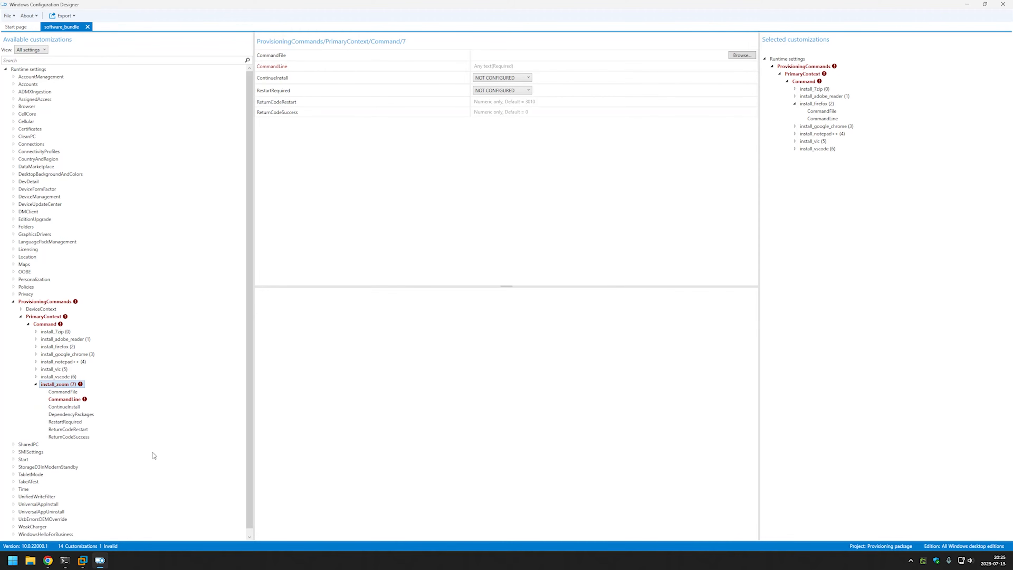
click(48, 560)
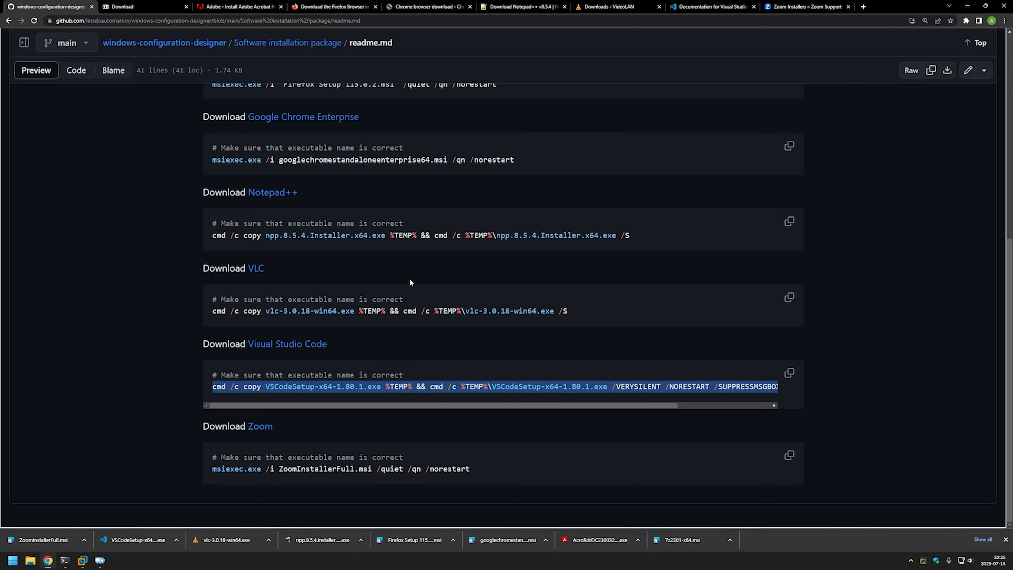
click(480, 465)
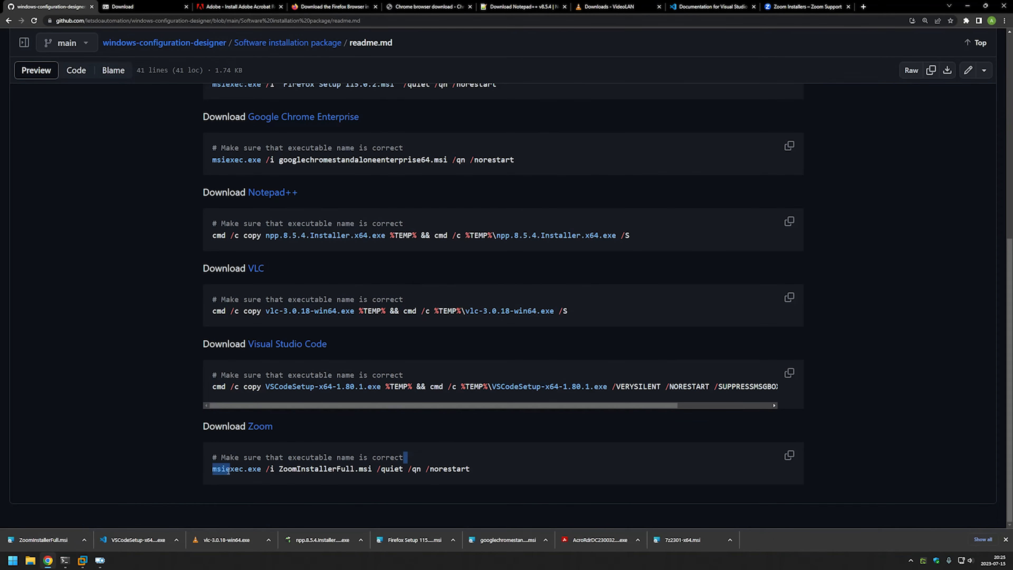
double_click(211, 467)
click(212, 466)
drag(212, 469, 499, 470)
key(ctrl+c)
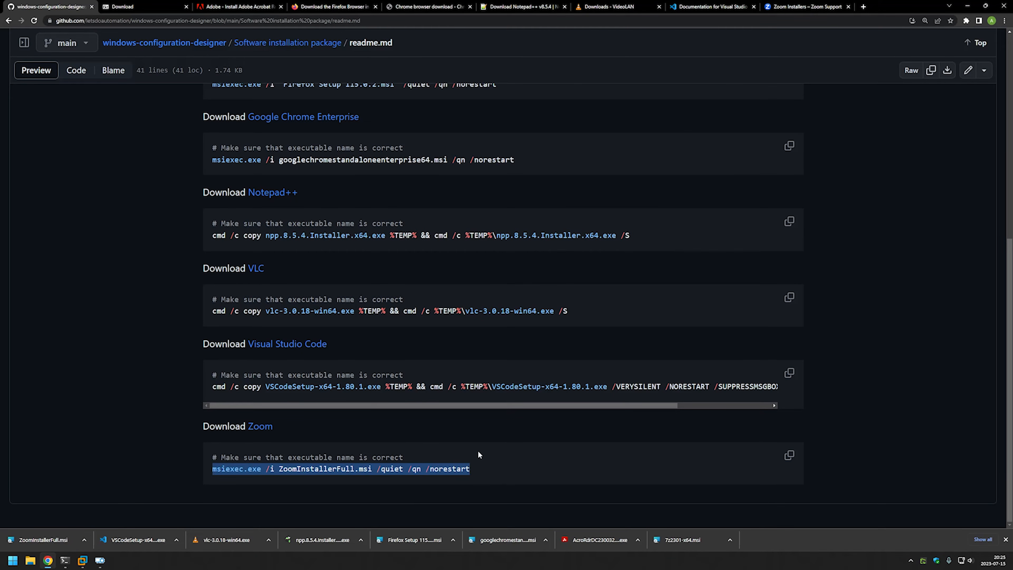
click(100, 560)
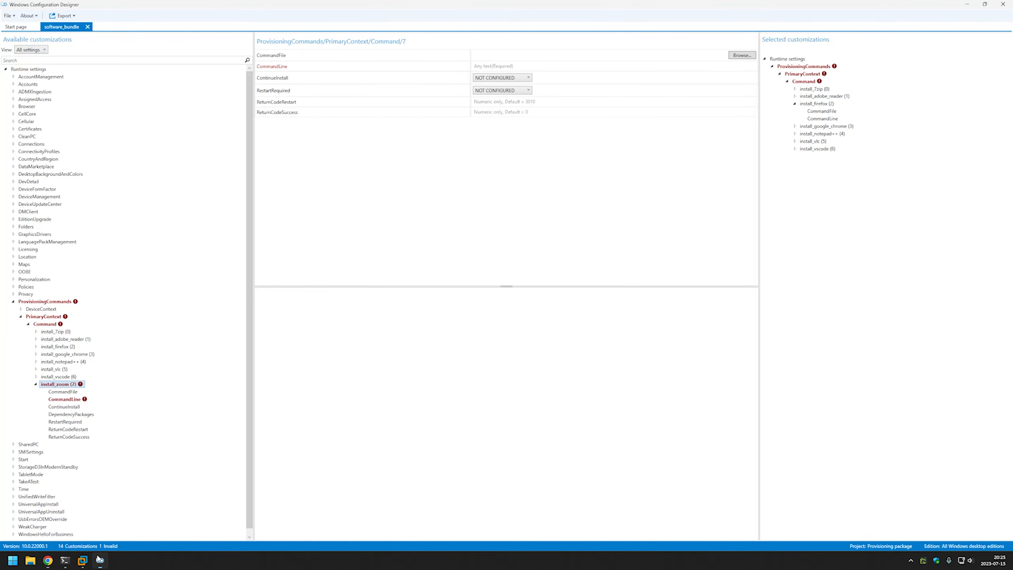
click(506, 66)
key(ctrl+v)
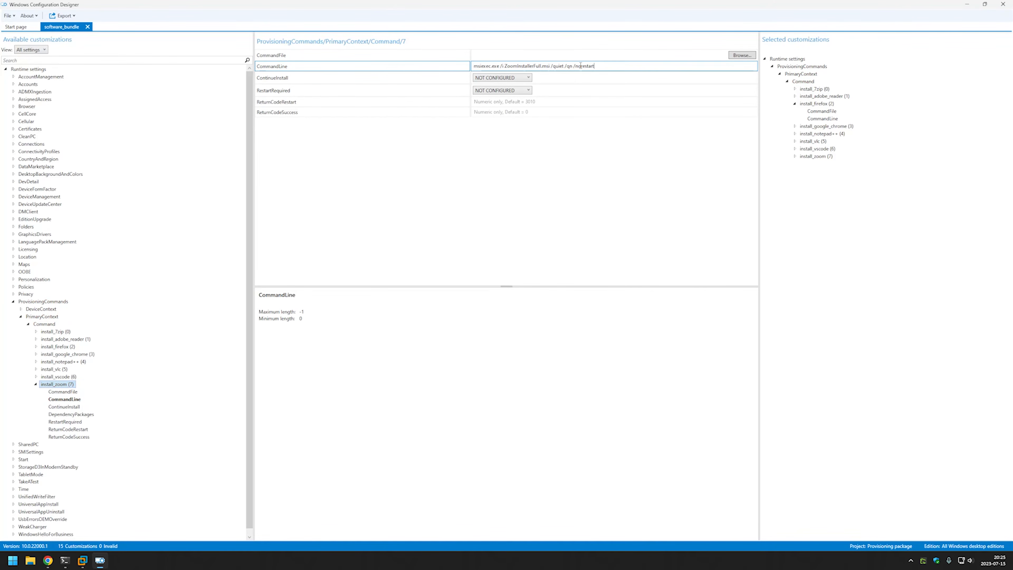
Set D:\Downloads\ZoomInstallerFull.msi as install_zoom's command file.
click(742, 55)
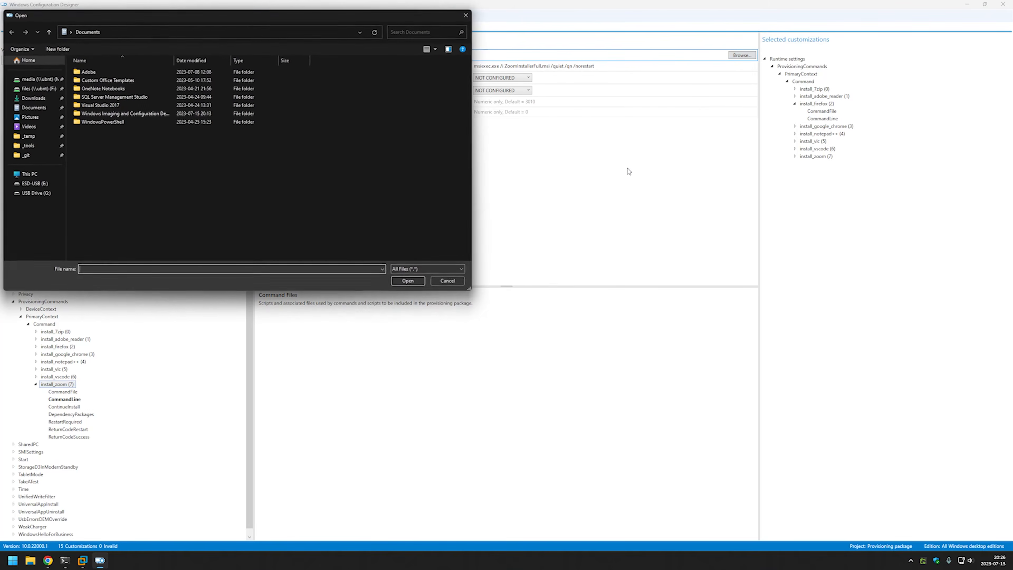
click(30, 99)
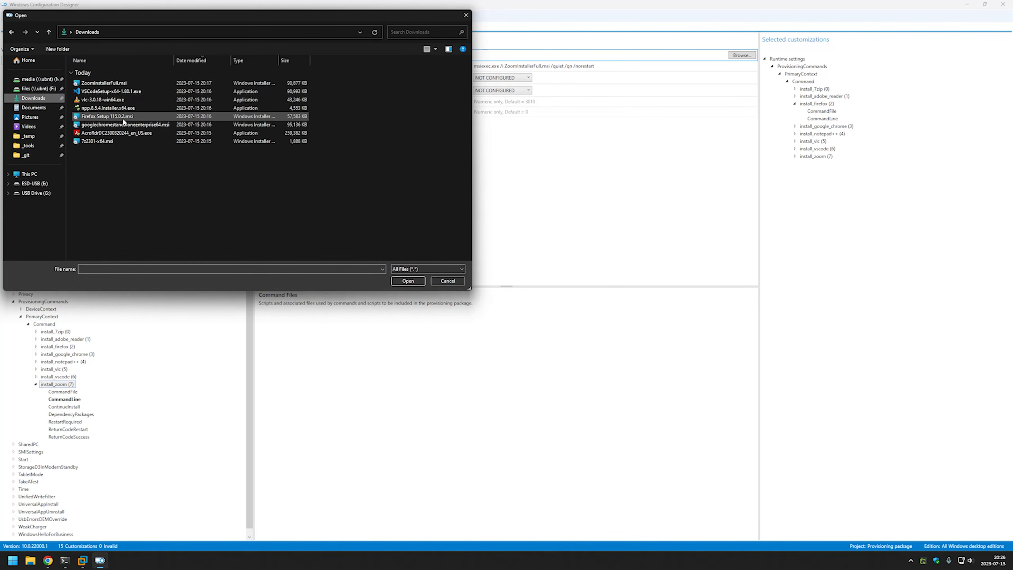
double_click(128, 83)
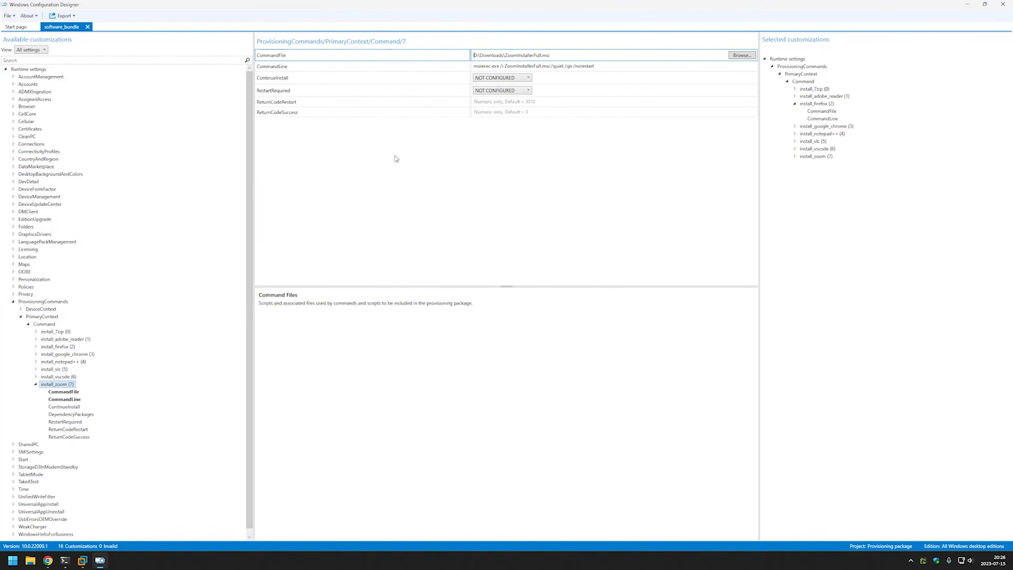
click(70, 377)
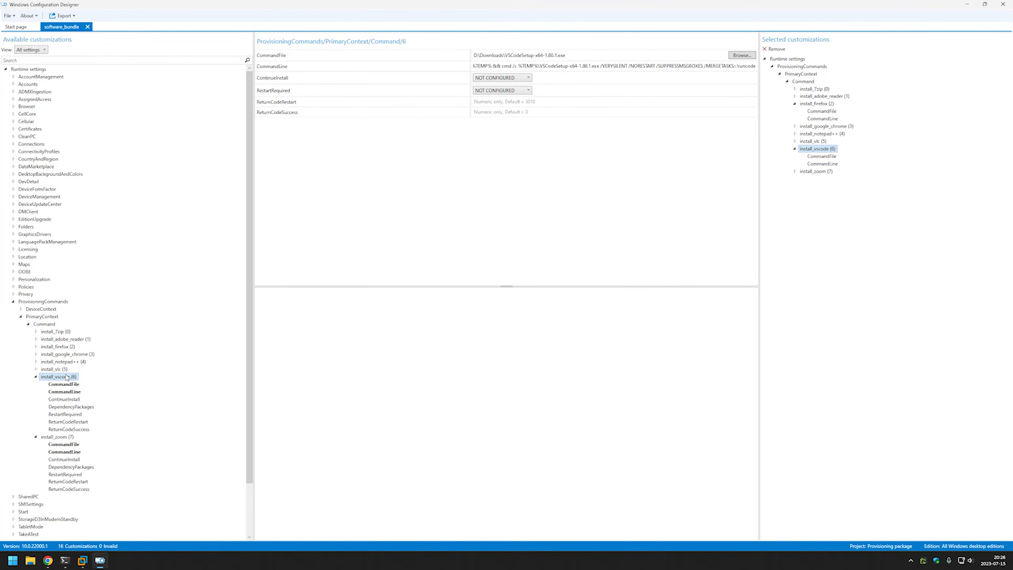
Collapse the VS Code and Zoom entries, then choose Export > Provisioning package for software_bundle.
click(35, 376)
click(36, 383)
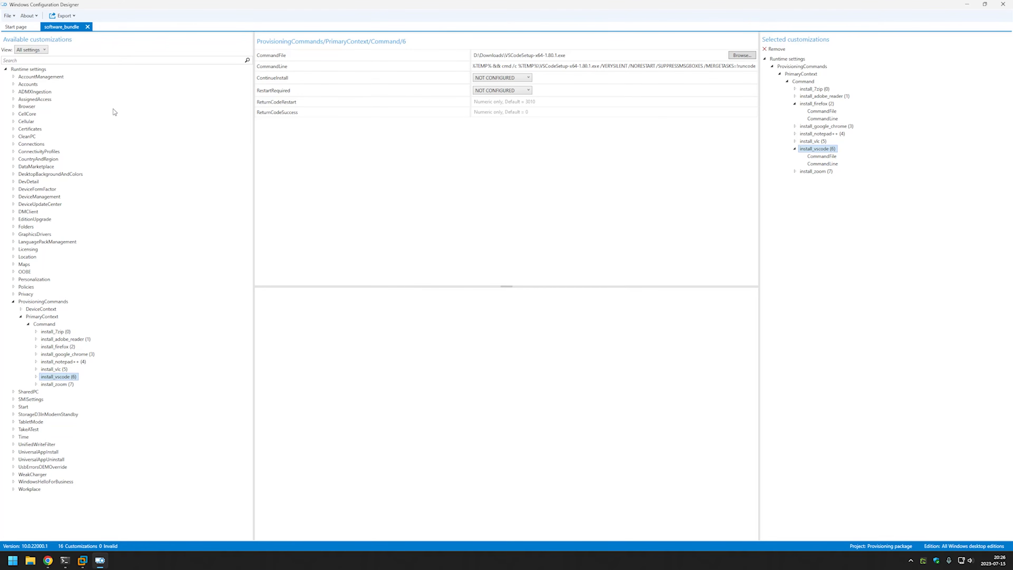
click(62, 16)
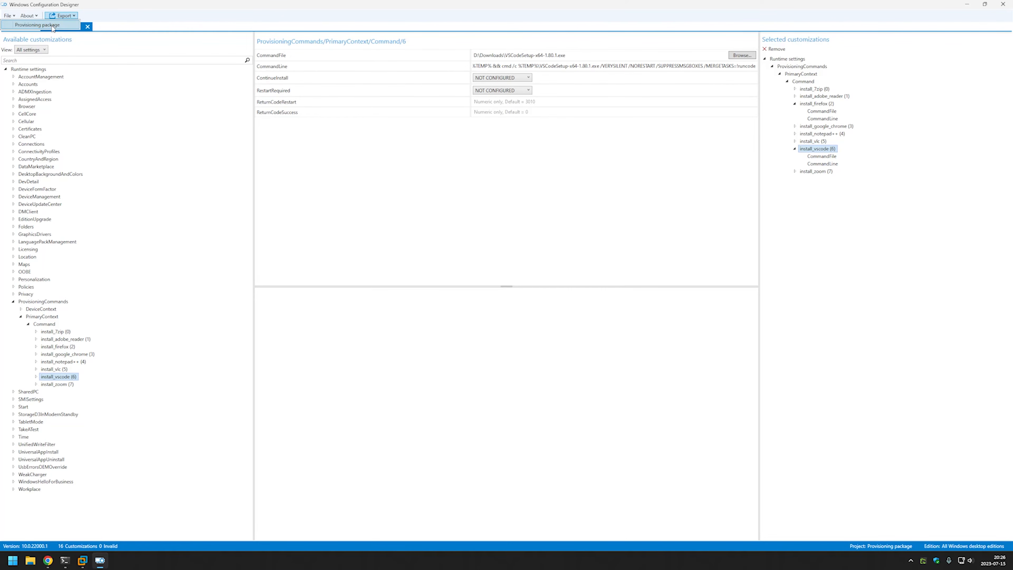
click(53, 26)
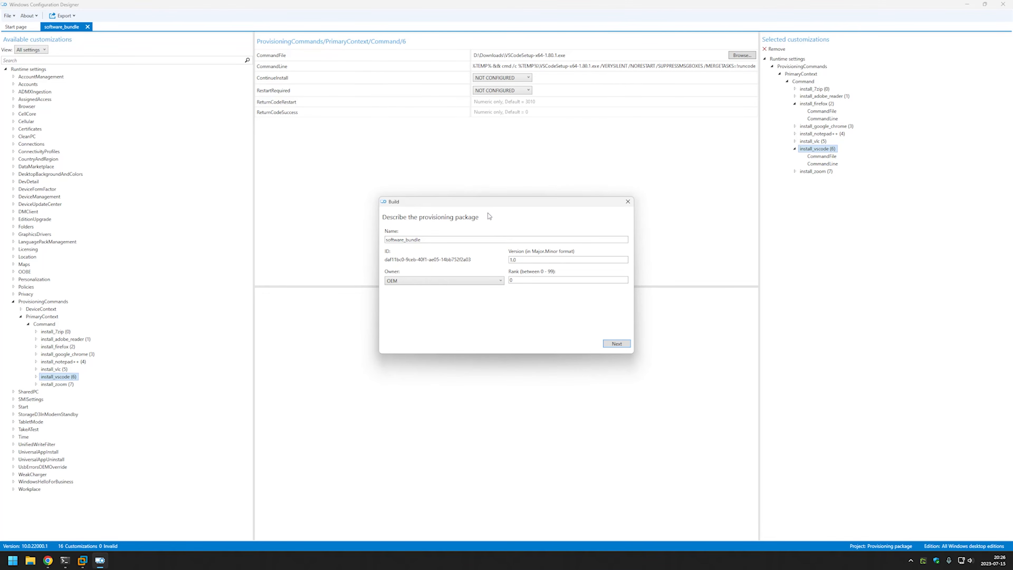
Build software_bundle.ppkg with owner IT Admin, unencrypted and unsigned, then open its output folder.
click(439, 281)
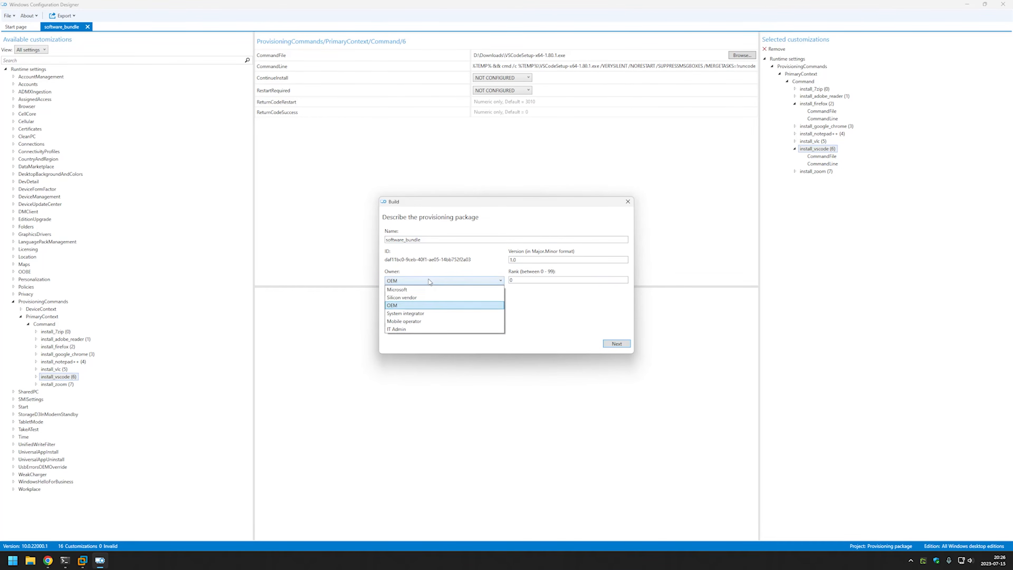
click(459, 330)
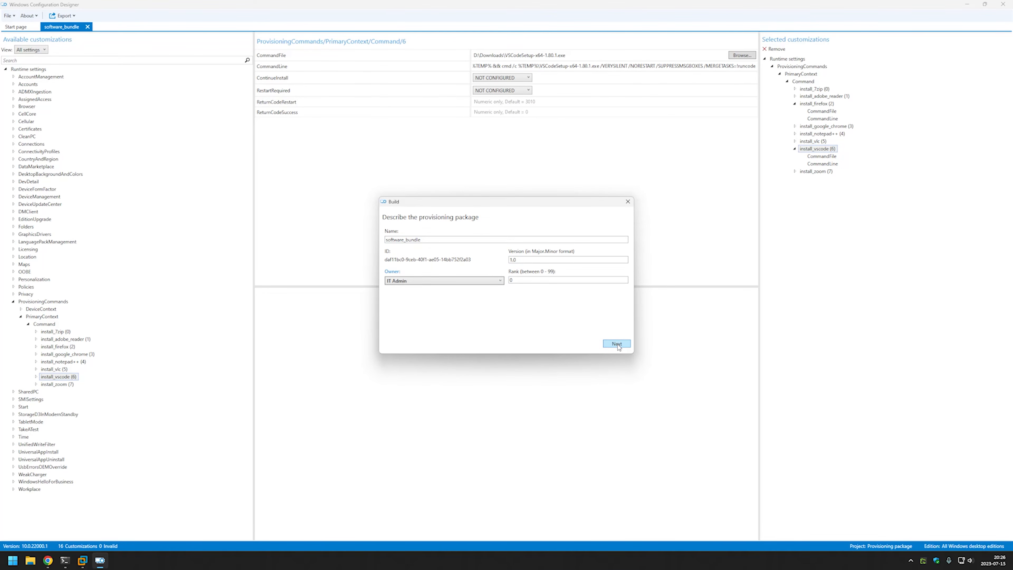
click(617, 344)
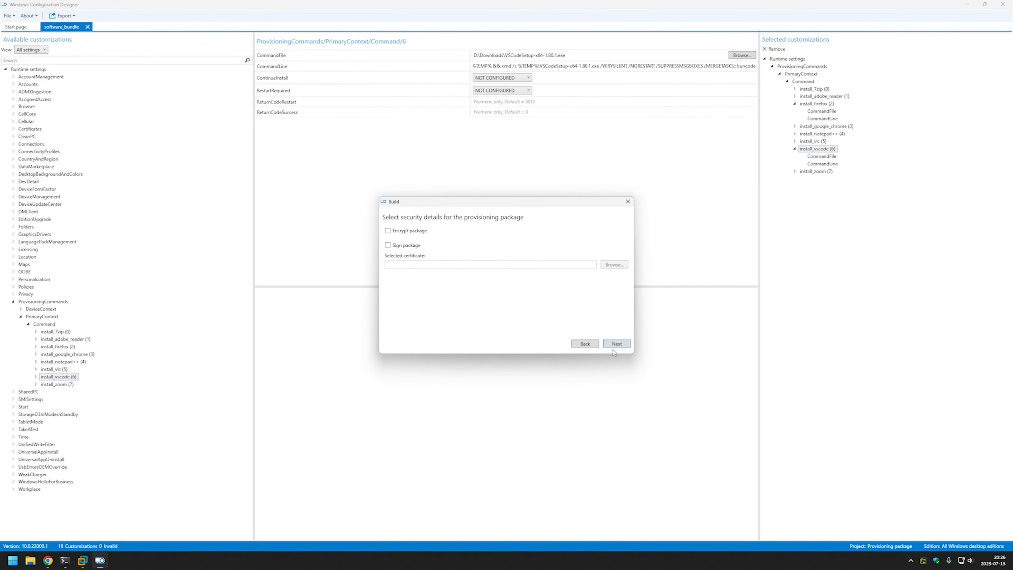
click(627, 347)
click(627, 347)
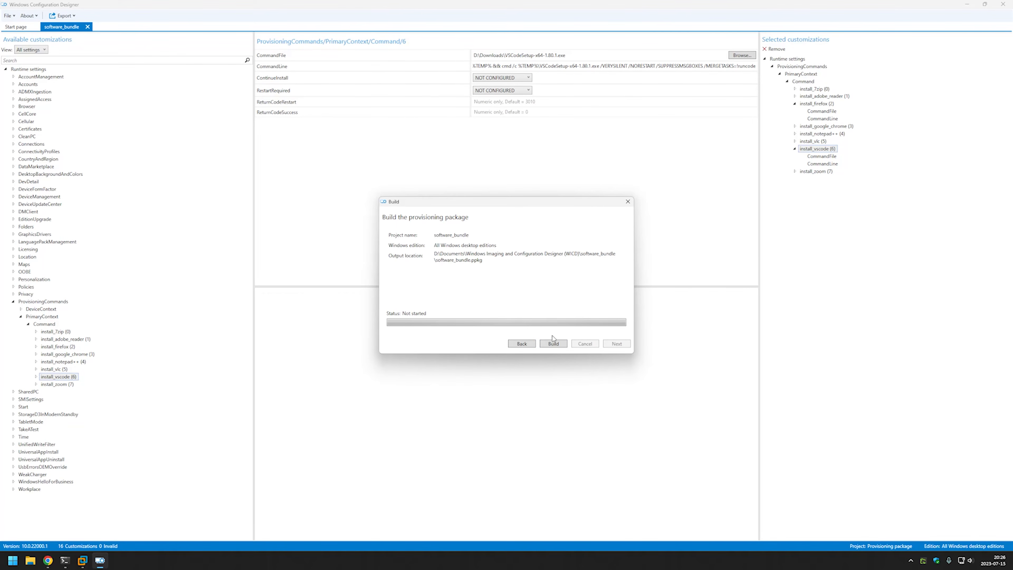
click(559, 345)
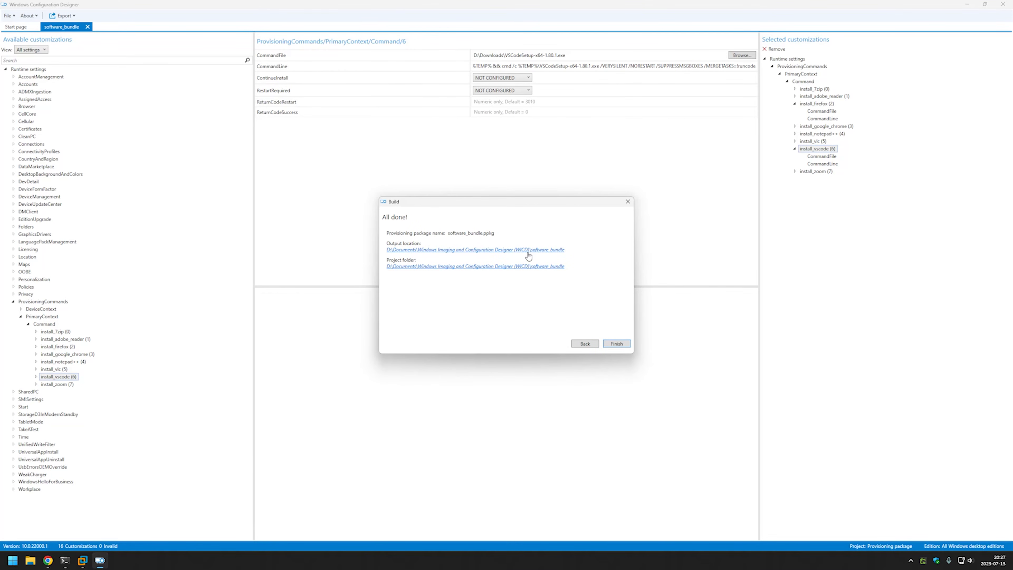
click(530, 249)
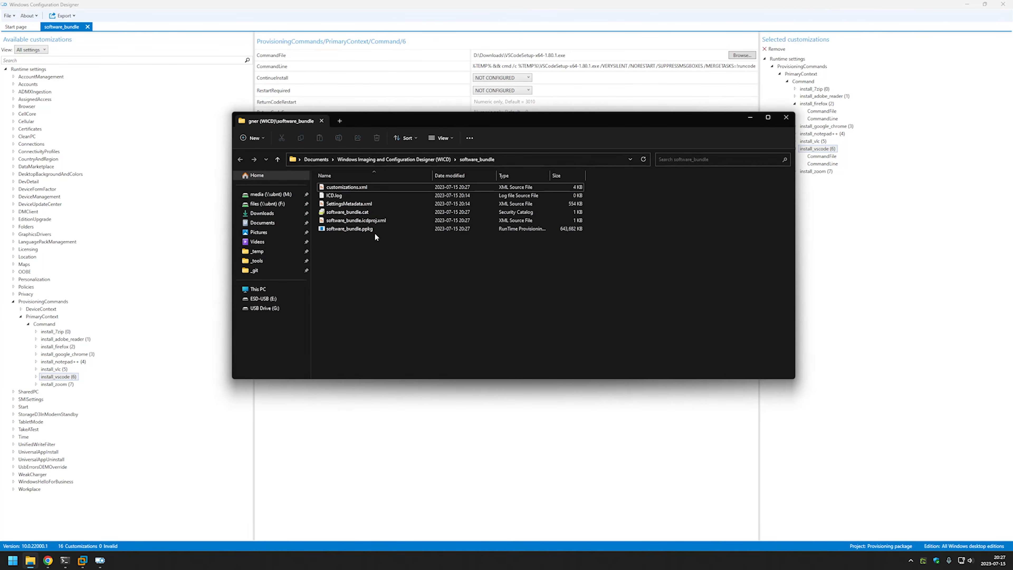
Copy software_bundle.ppkg from the output folder and bring up VMware Workstation.
click(377, 228)
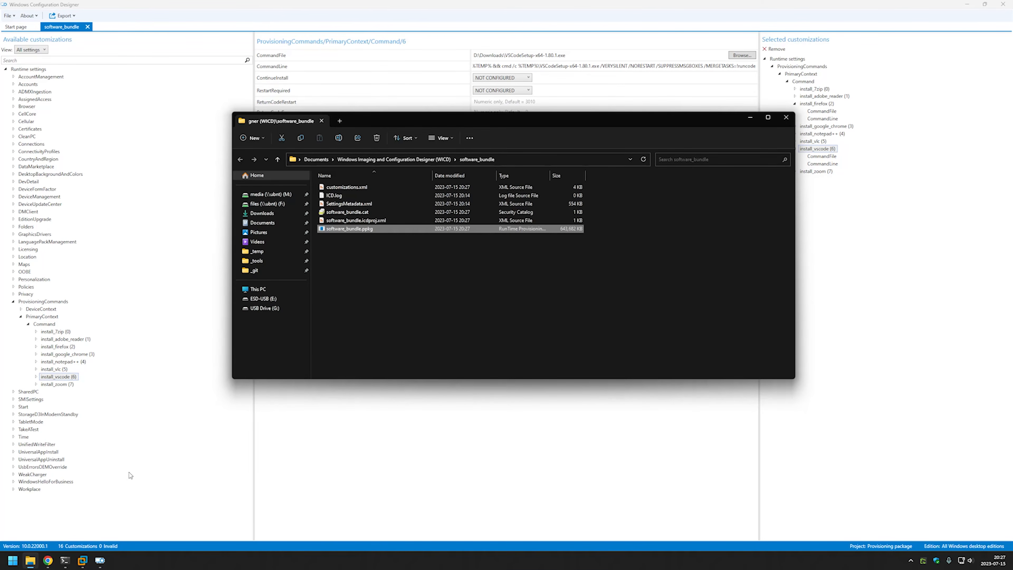
click(84, 560)
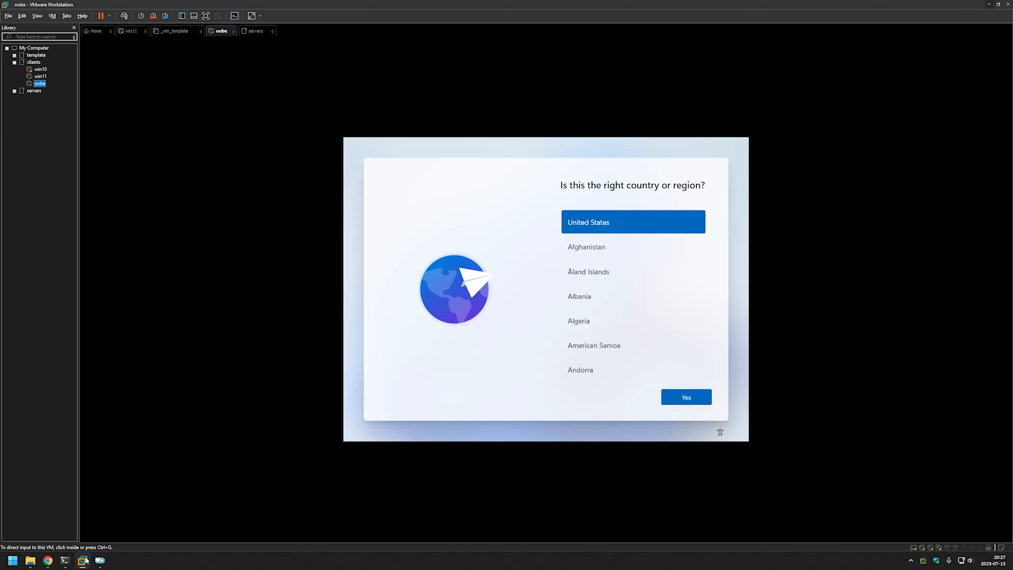
Paste software_bundle.ppkg onto the win11 VM desktop and install it as a trusted package.
click(40, 77)
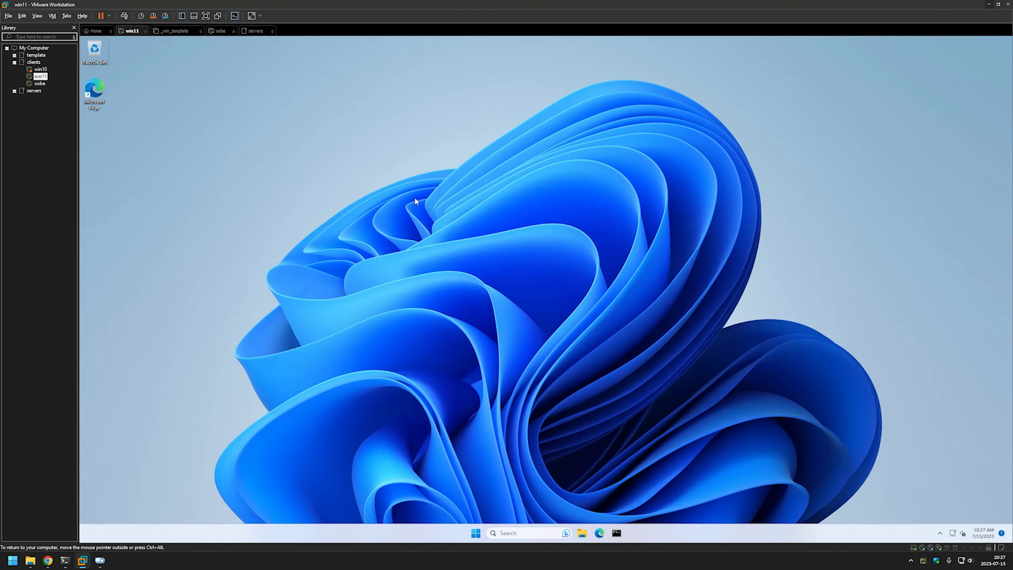
key(ctrl+v)
drag(98, 134, 307, 181)
double_click(302, 170)
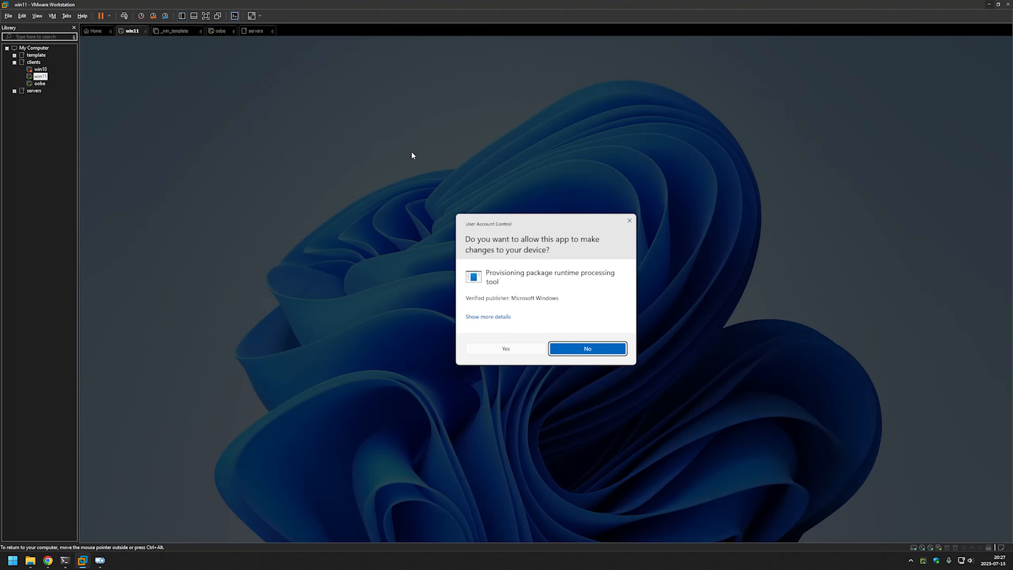
click(507, 352)
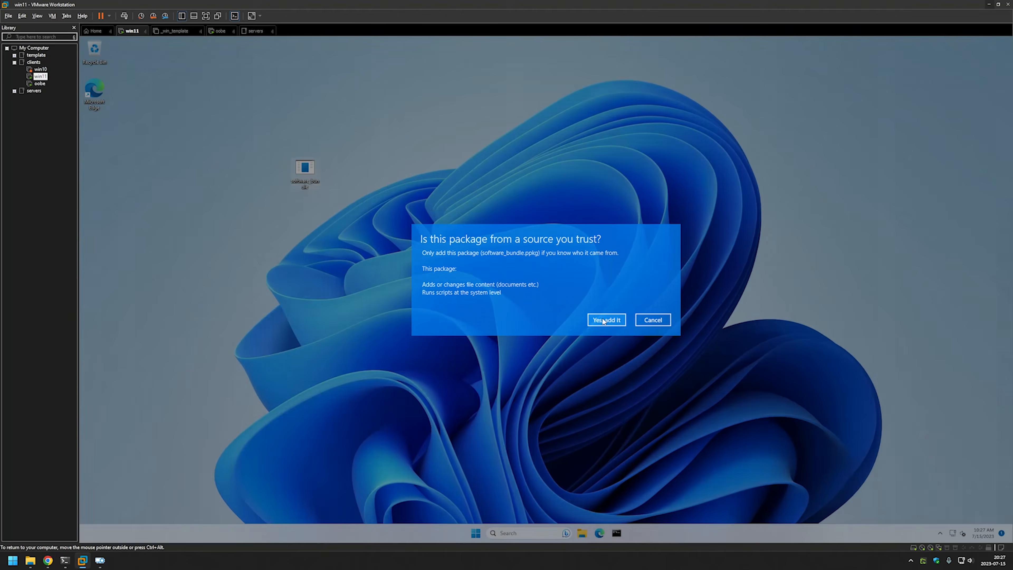
click(603, 320)
Launch Control Panel with 'control' and open Uninstall a program.
key(super+r)
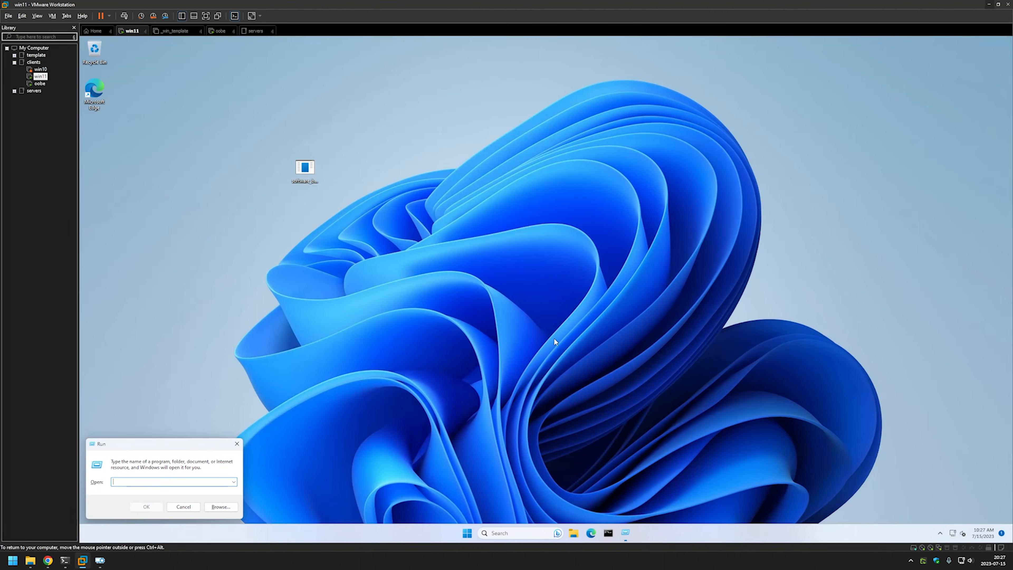
text(control)
key(Return)
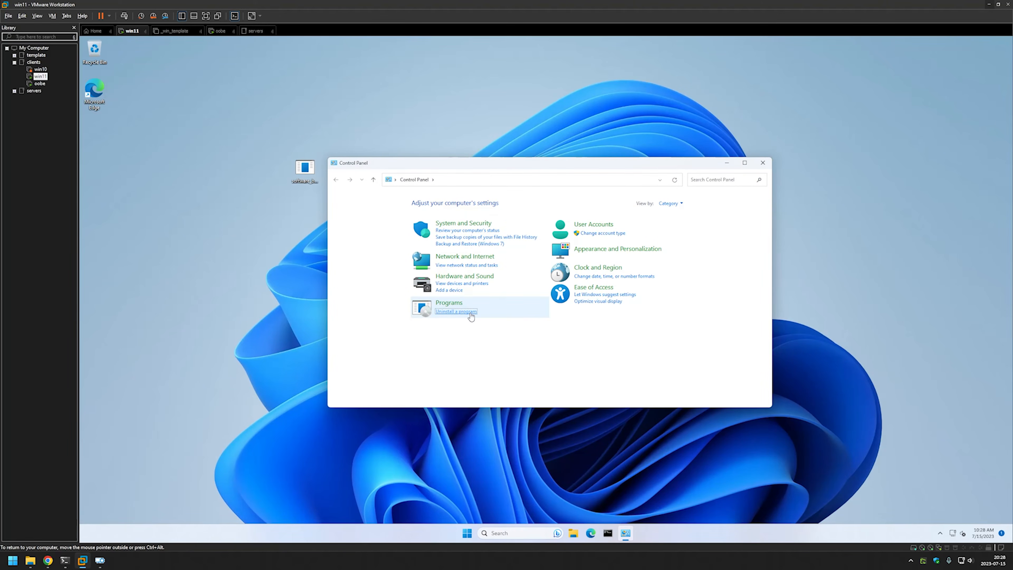
click(469, 313)
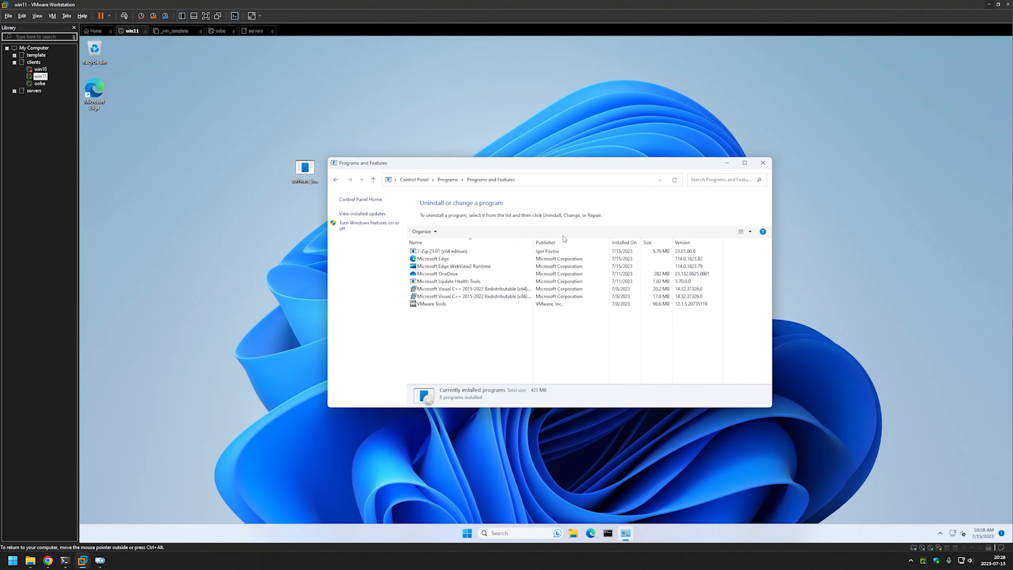
Sort the installed programs by Installed On and refresh the list.
right_click(624, 242)
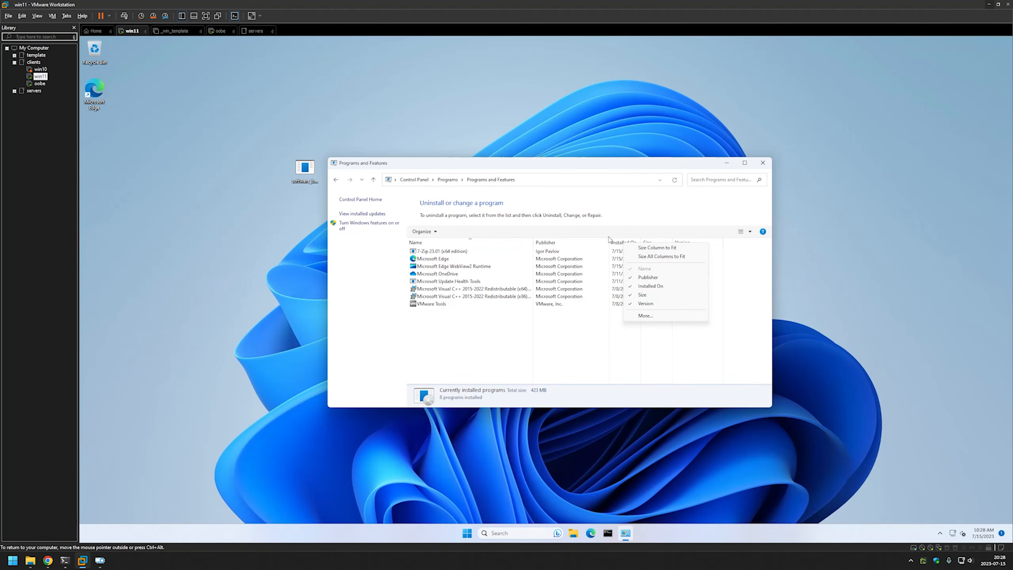
click(624, 242)
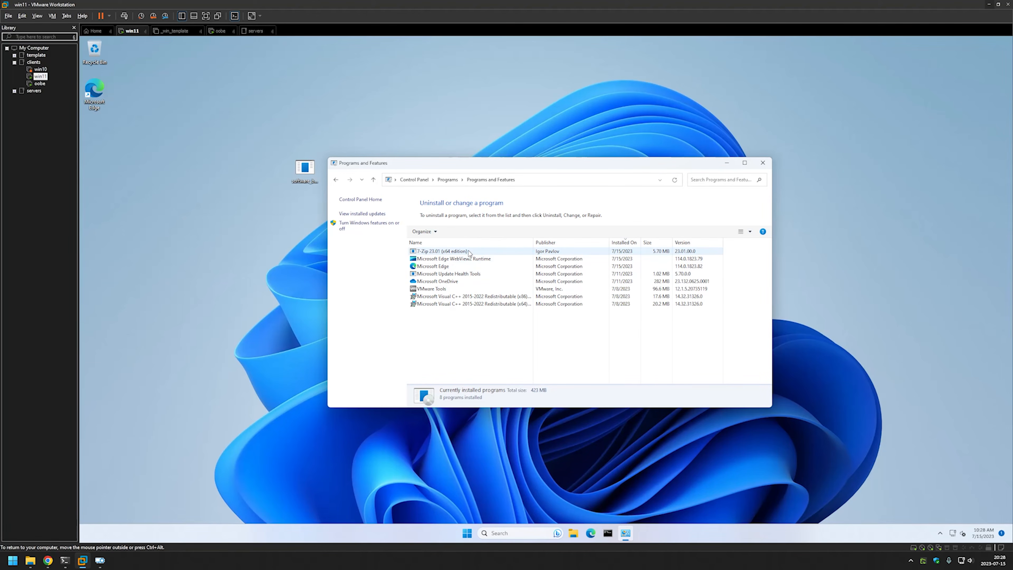
right_click(482, 345)
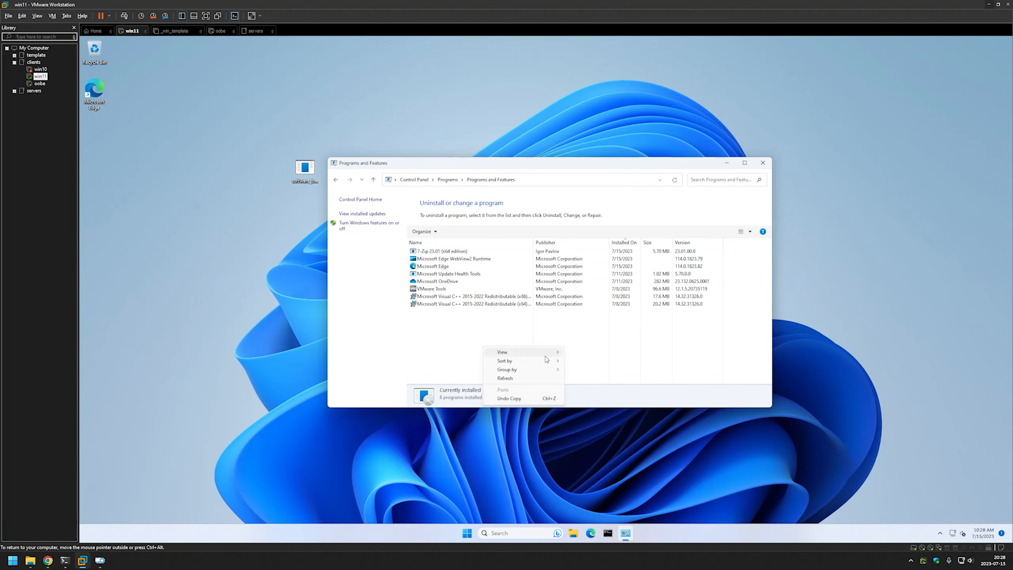
click(530, 377)
Show the Acrobat Reader process in Task Manager's Details view beside the programs list.
right_click(127, 533)
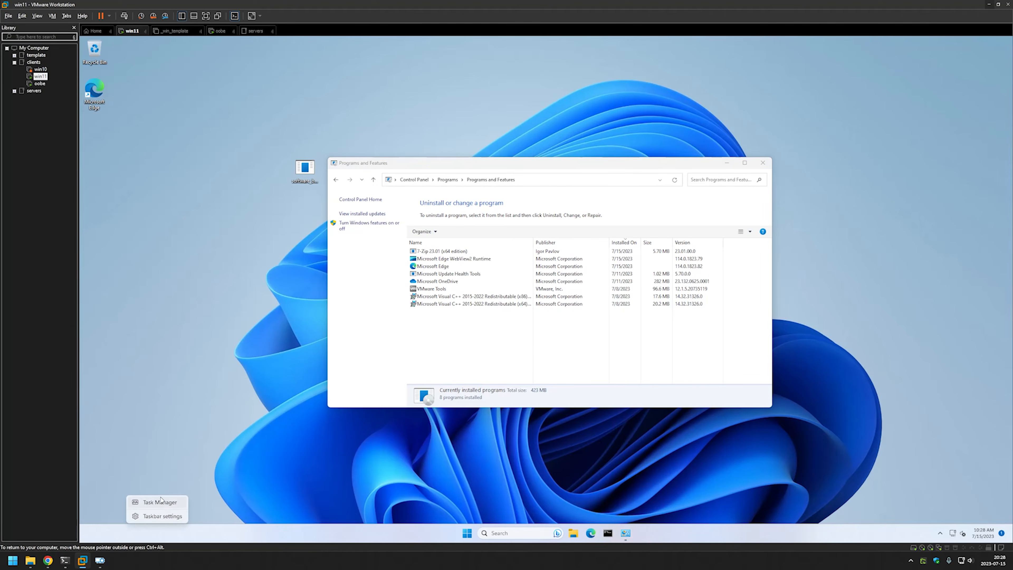
click(157, 504)
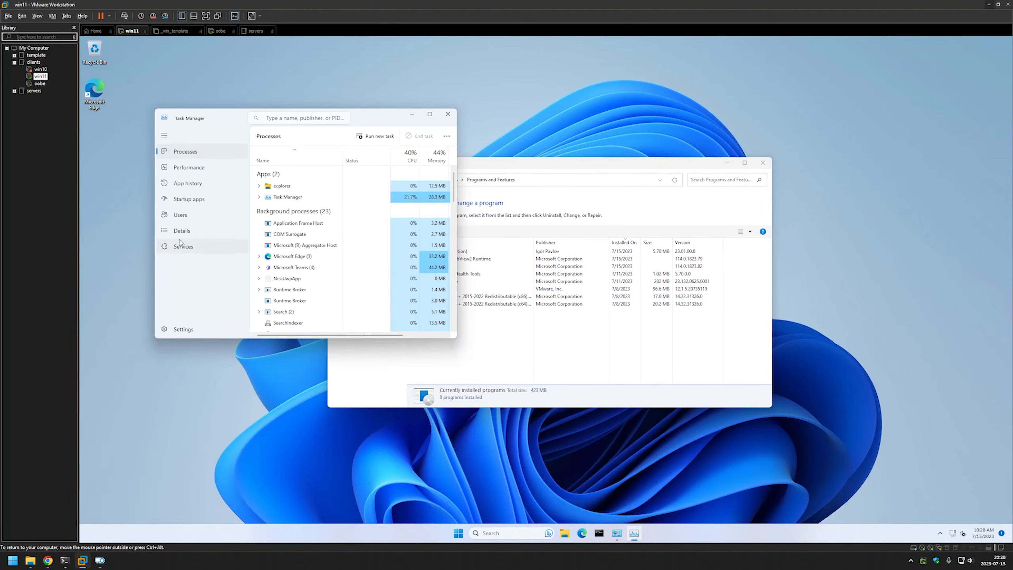
click(188, 230)
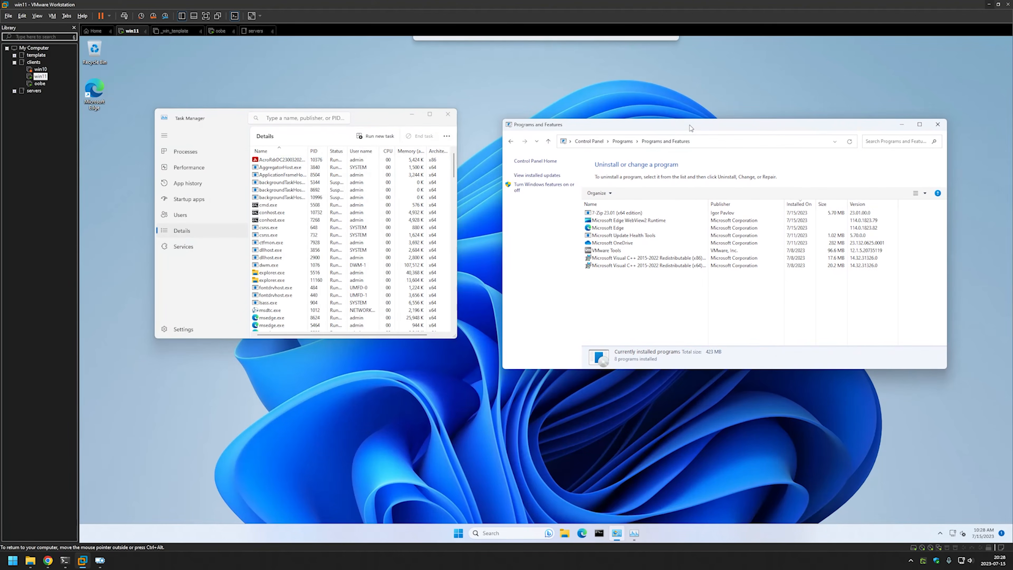
click(380, 160)
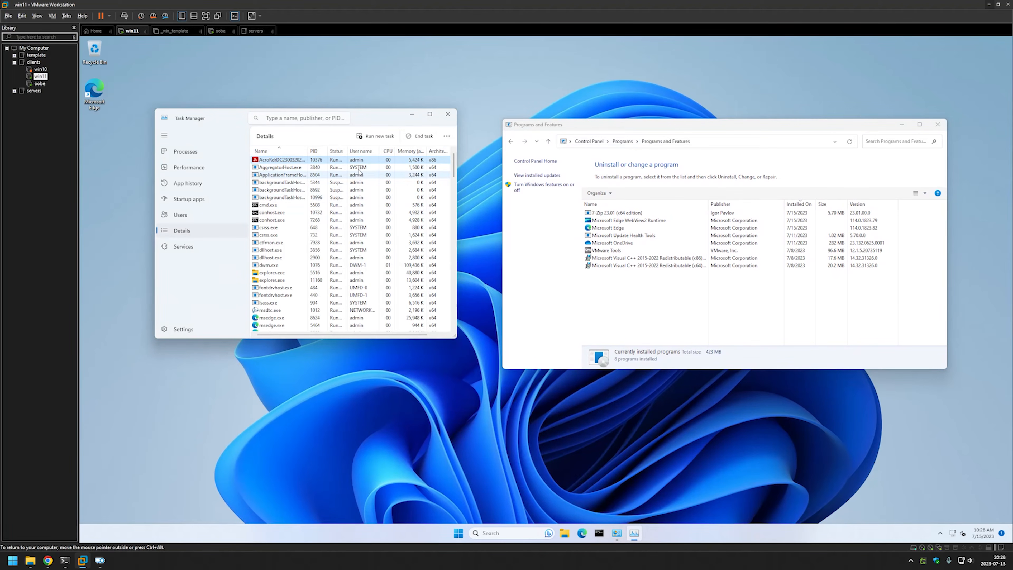
drag(387, 118, 426, 136)
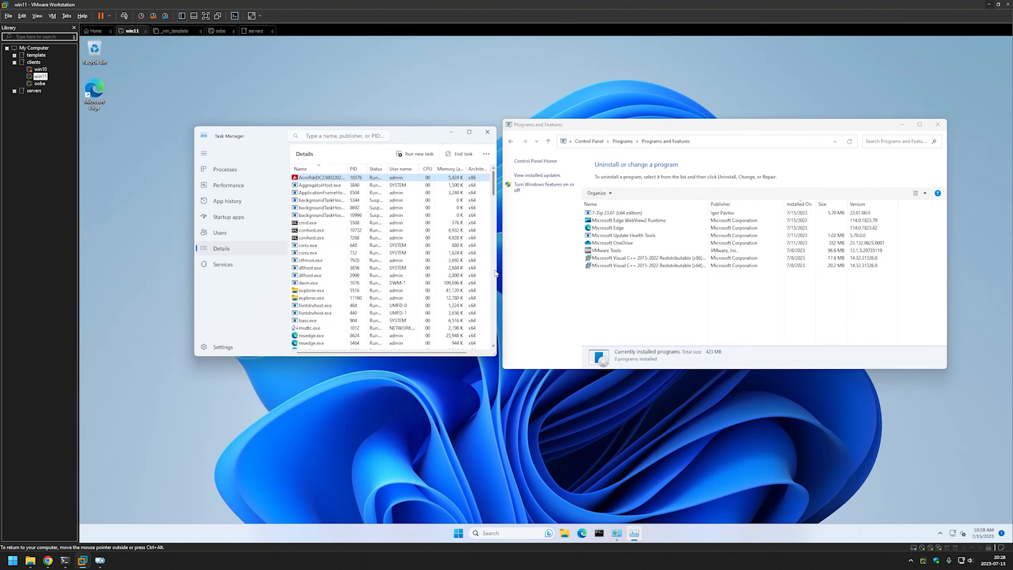
scroll(374, 238, down, 6)
scroll(374, 239, down, 10)
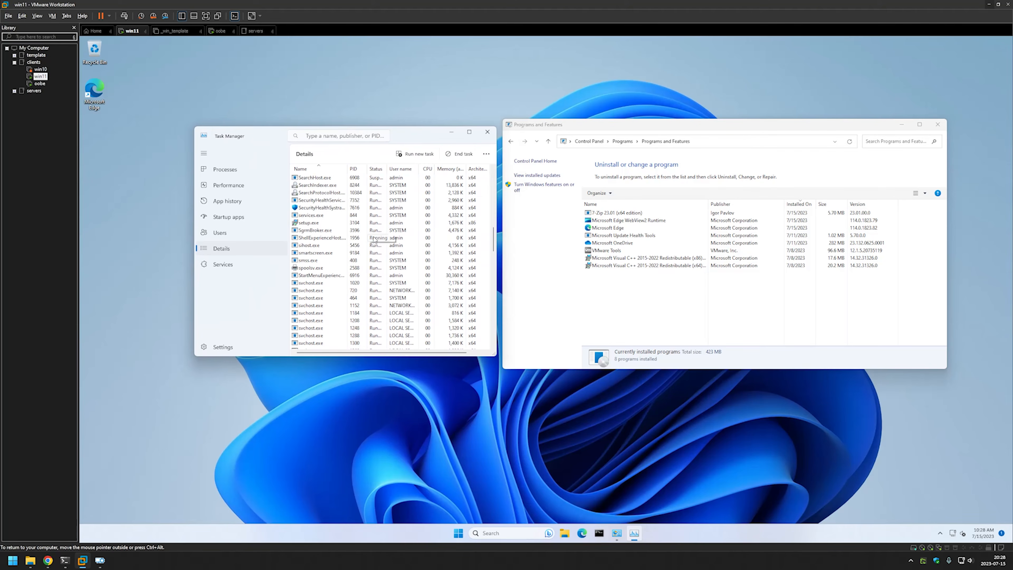
scroll(374, 239, up, 15)
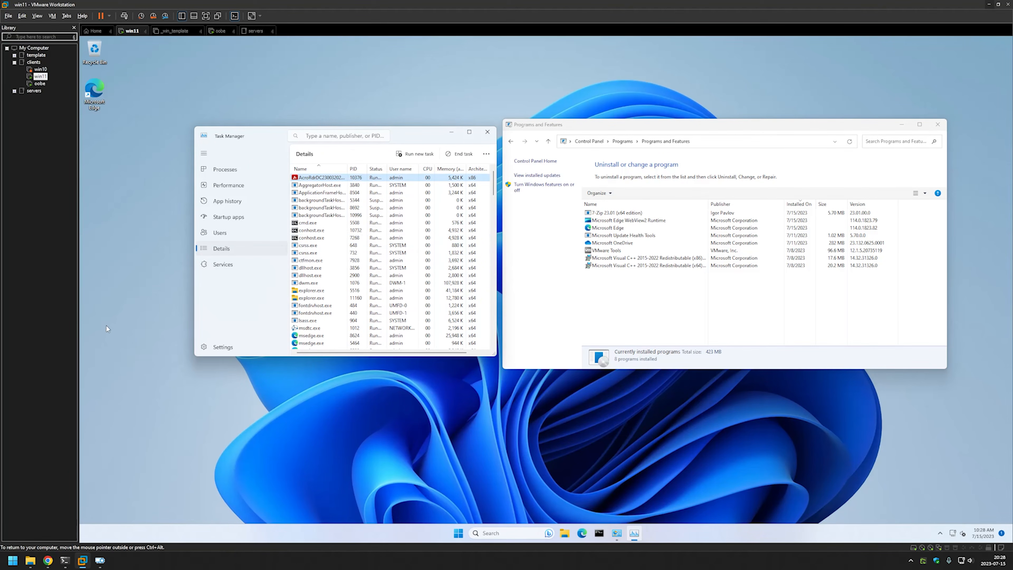
Close the finished build wizard and set OOBE > Desktop > HideOobe to TRUE.
click(102, 561)
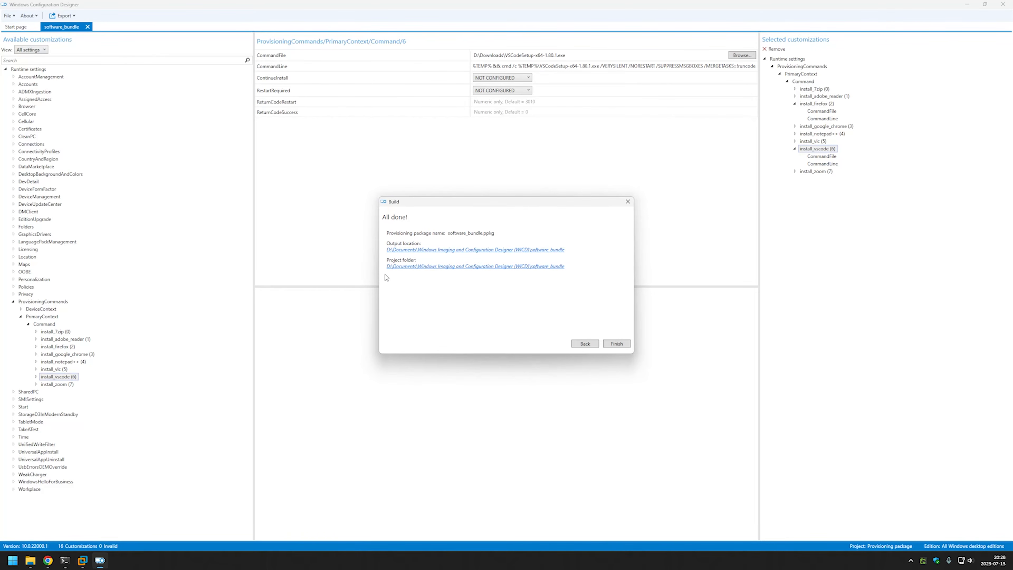
click(617, 343)
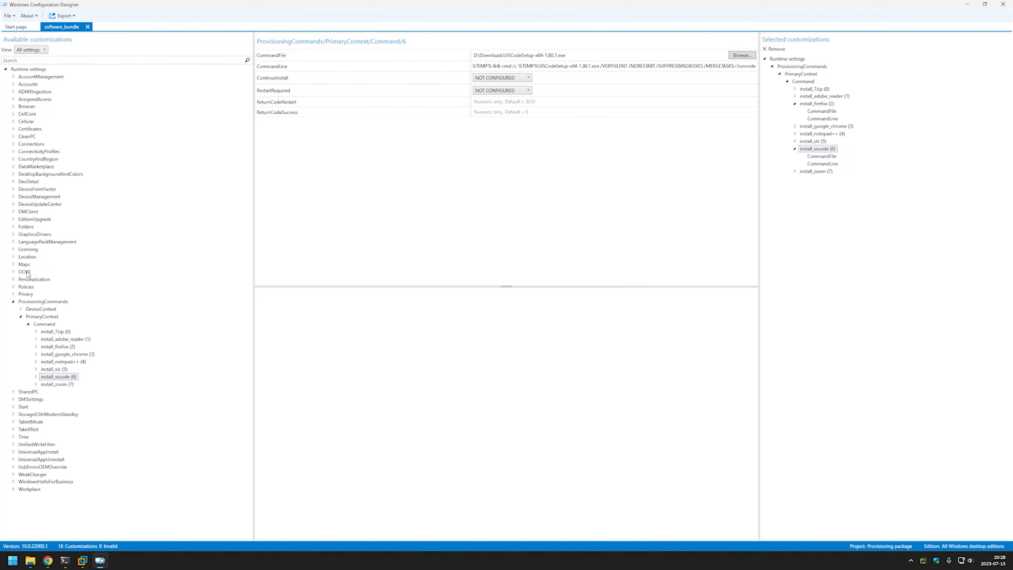
double_click(28, 273)
double_click(35, 280)
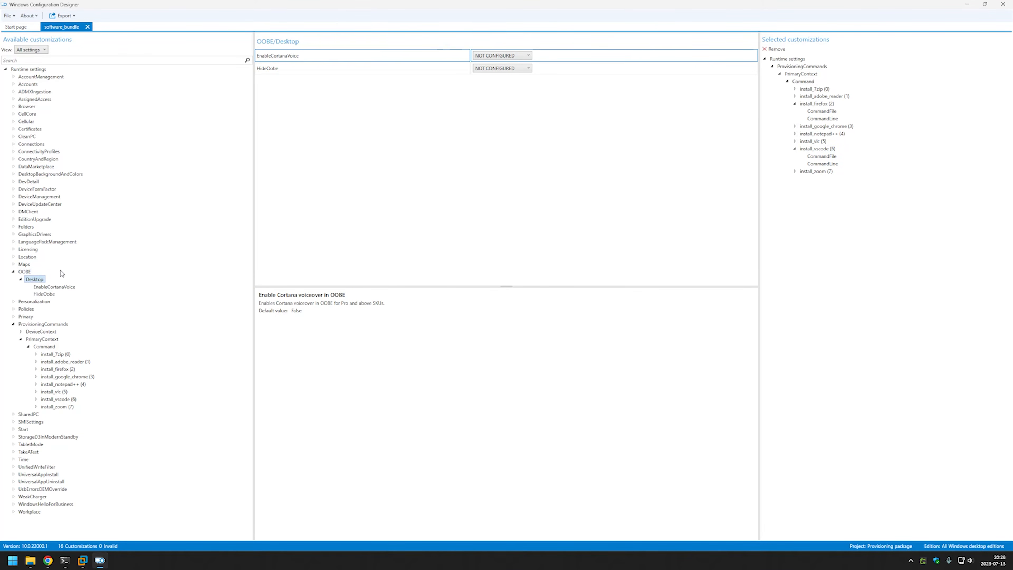
click(44, 294)
click(501, 55)
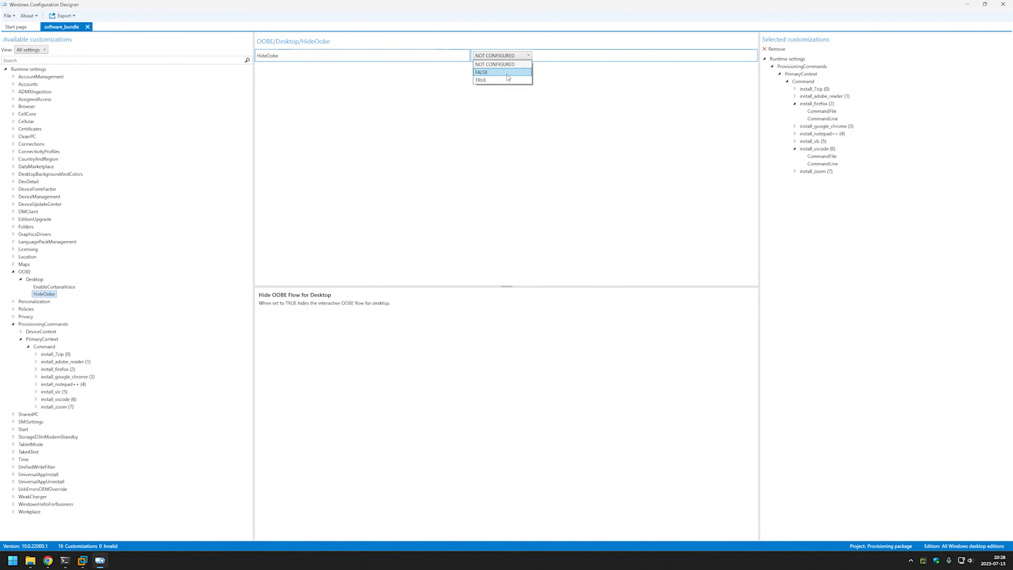
click(498, 70)
double_click(34, 85)
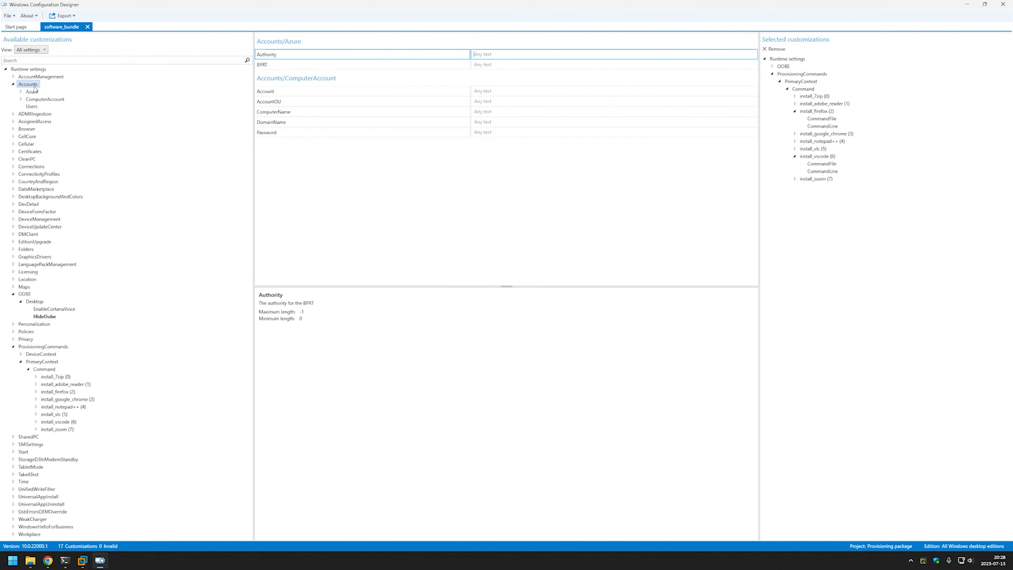
Add a user account named 'admin' under Accounts > Users.
click(32, 107)
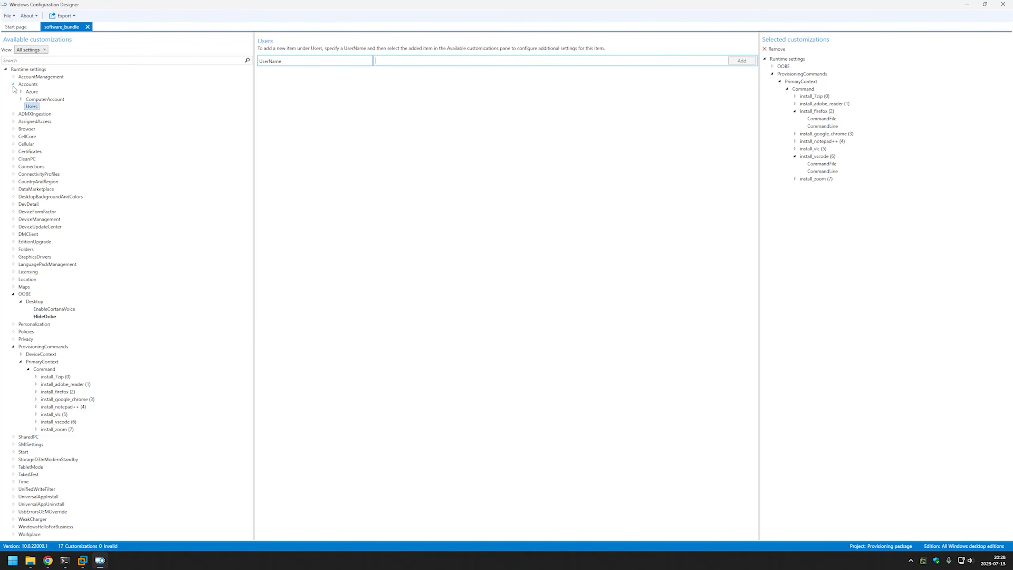
click(402, 62)
text(admin)
click(735, 60)
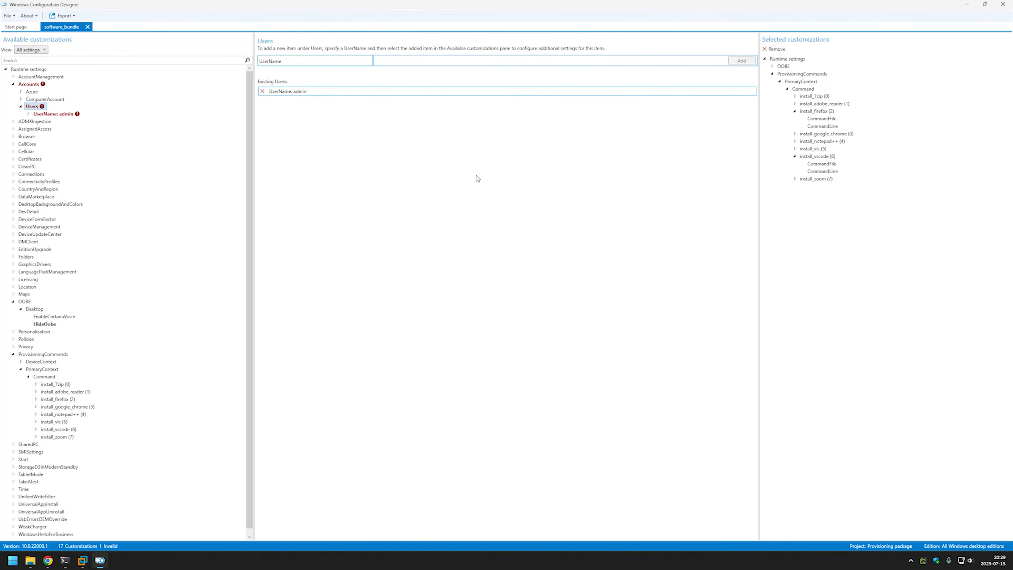
Put the admin account in the Administrators group and enter its password.
click(54, 114)
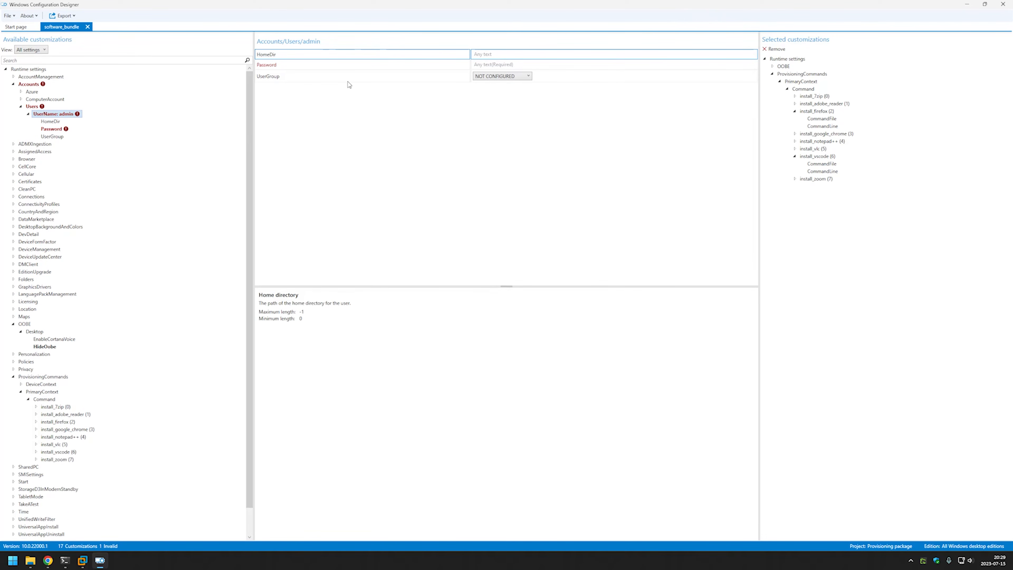
click(501, 76)
click(501, 76)
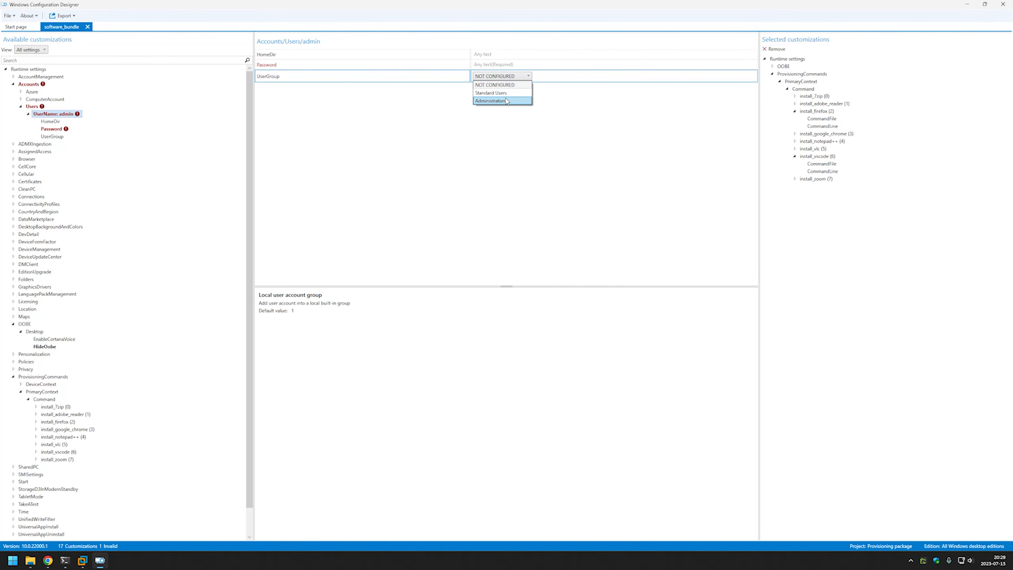
click(506, 101)
click(495, 66)
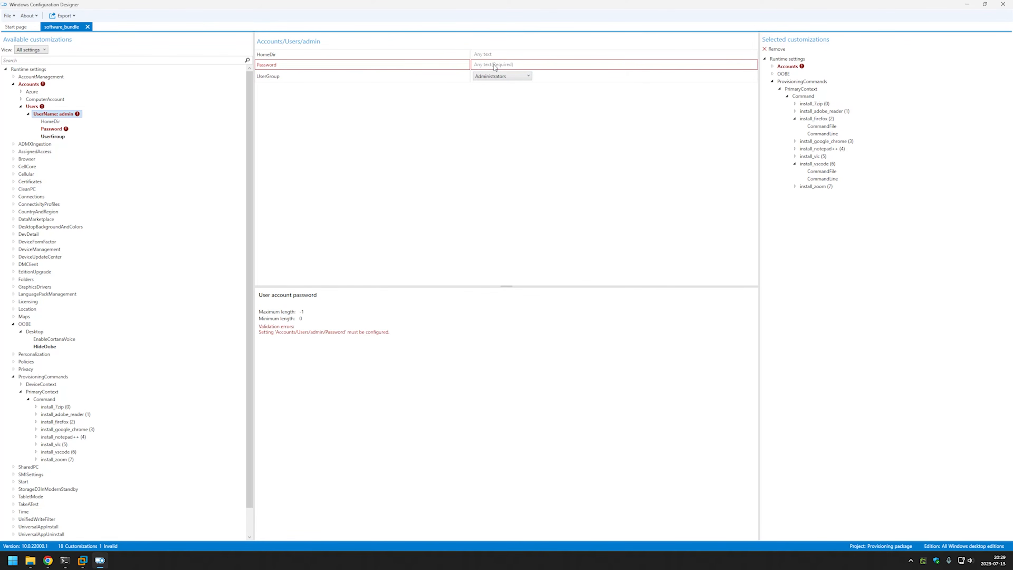
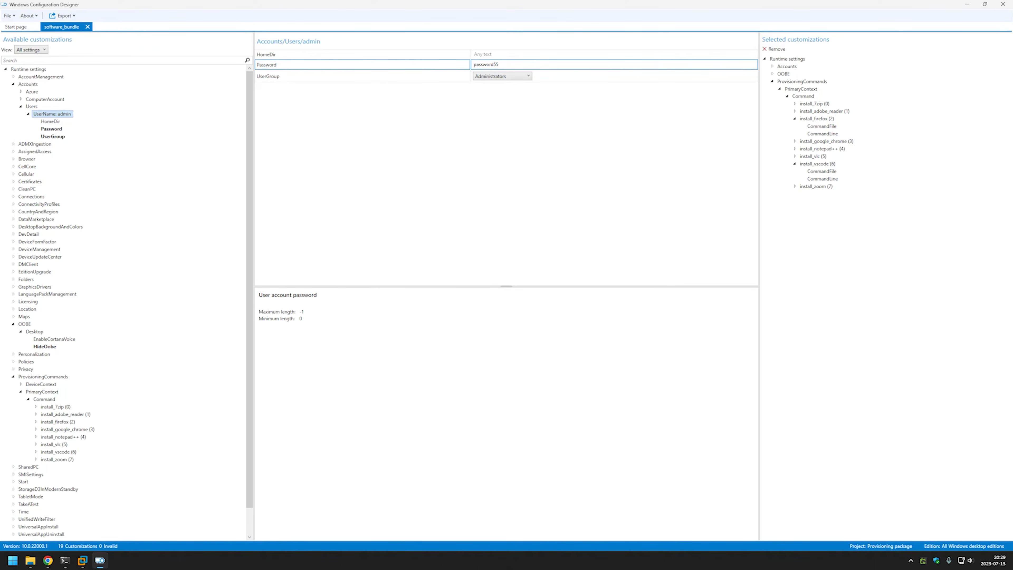
scroll(206, 131, down, 1)
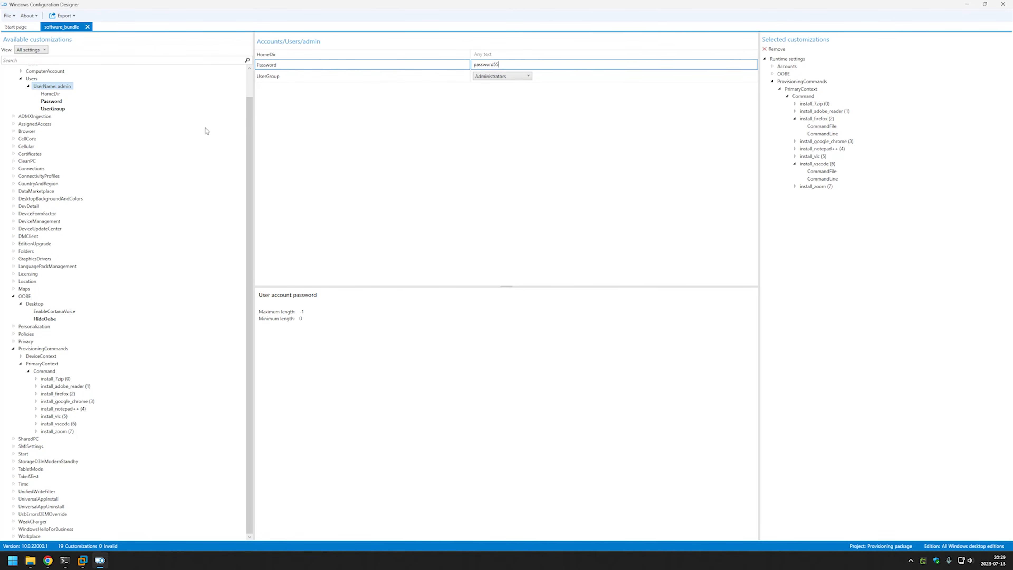
scroll(206, 131, up, 1)
Rebuild the software_bundle provisioning package, overwriting the existing .ppkg file.
click(62, 16)
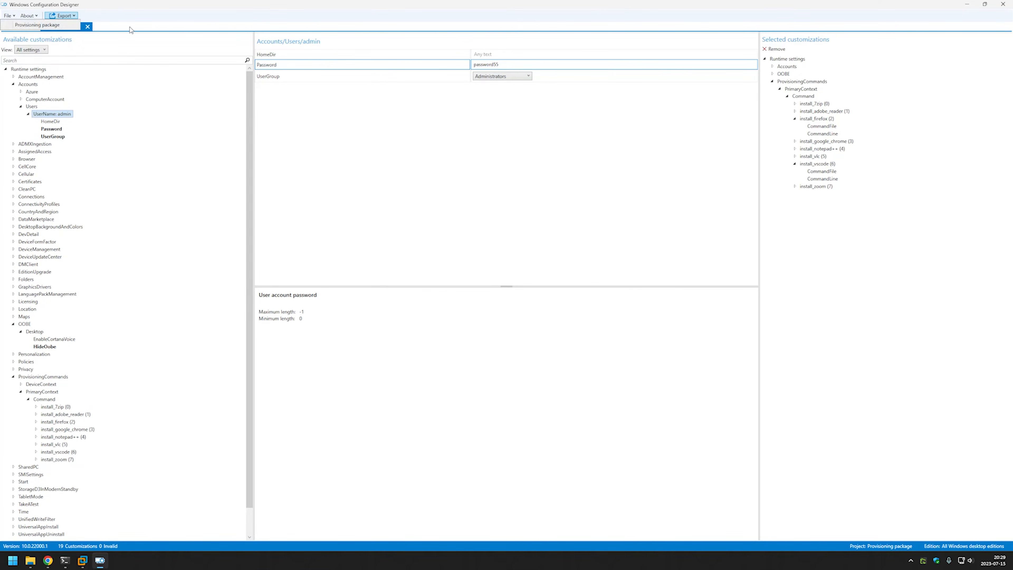
click(56, 25)
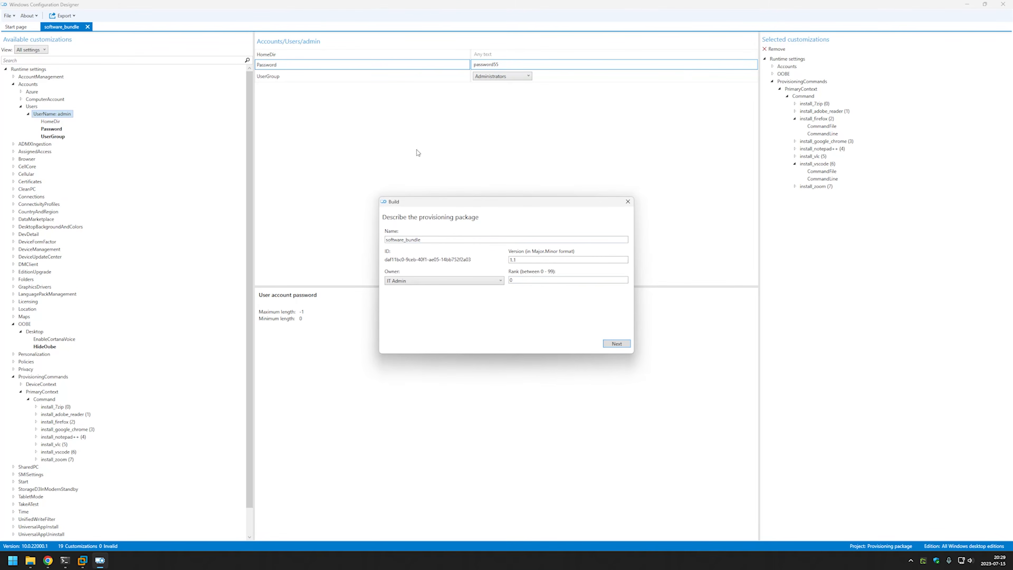
click(626, 344)
click(627, 343)
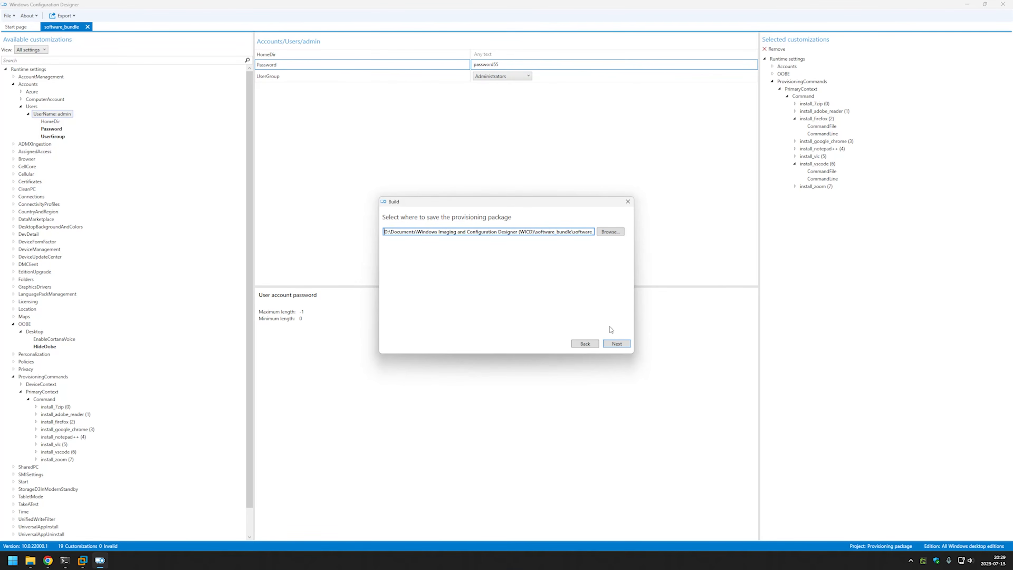
click(626, 346)
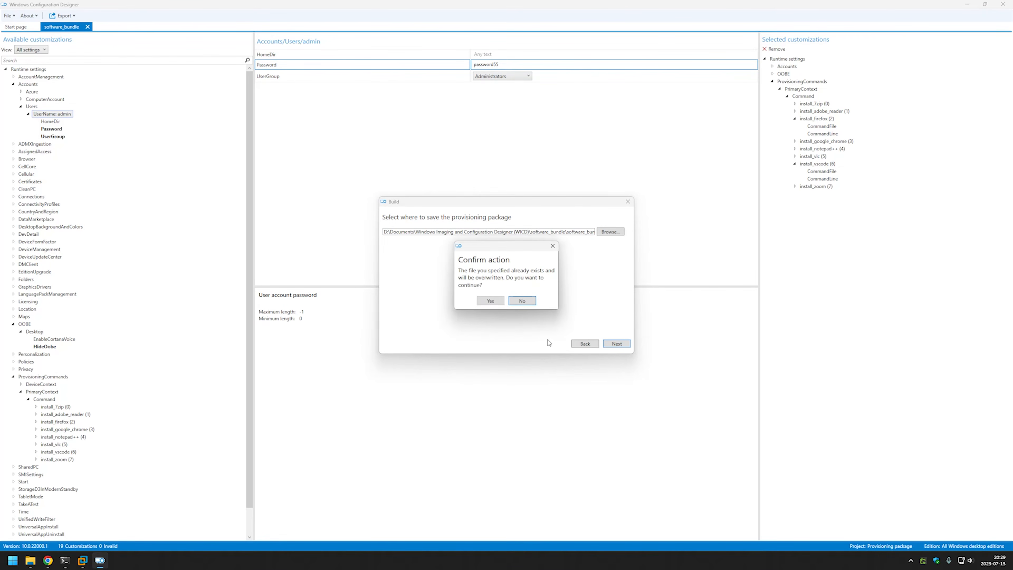
click(490, 302)
click(565, 346)
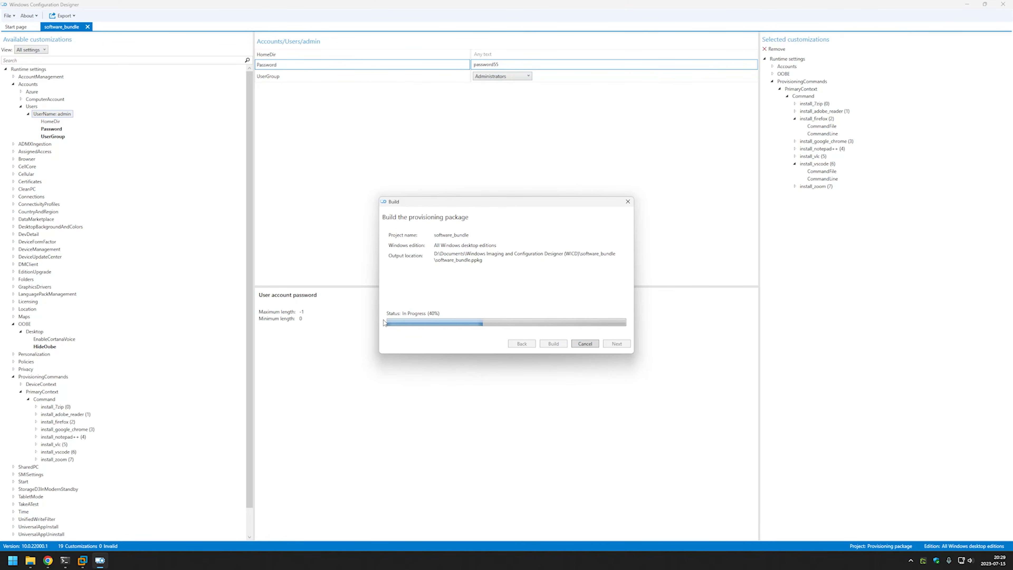
click(82, 563)
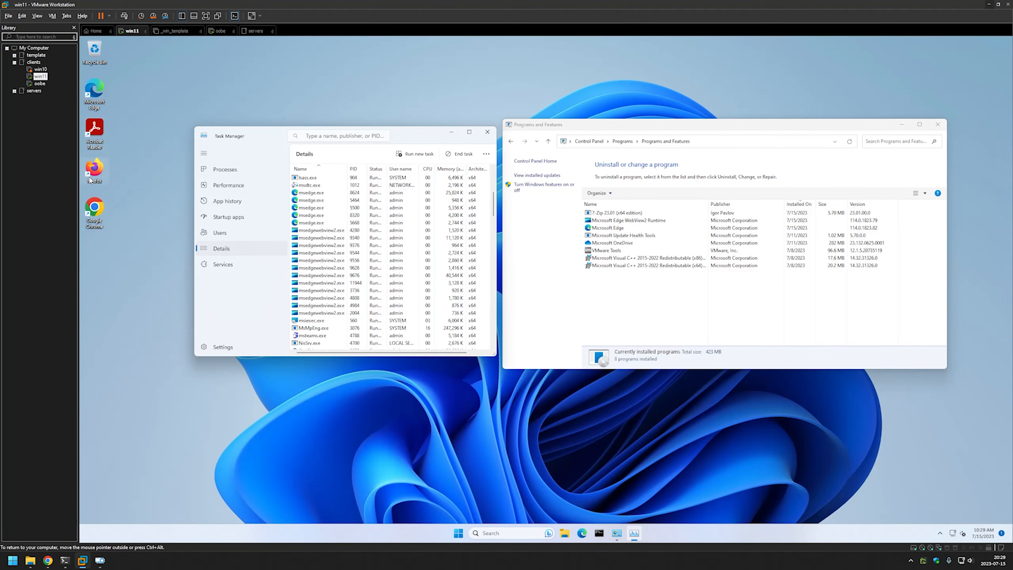
Refresh the VM's Programs and Features list, then return to the finished build.
right_click(656, 335)
click(682, 362)
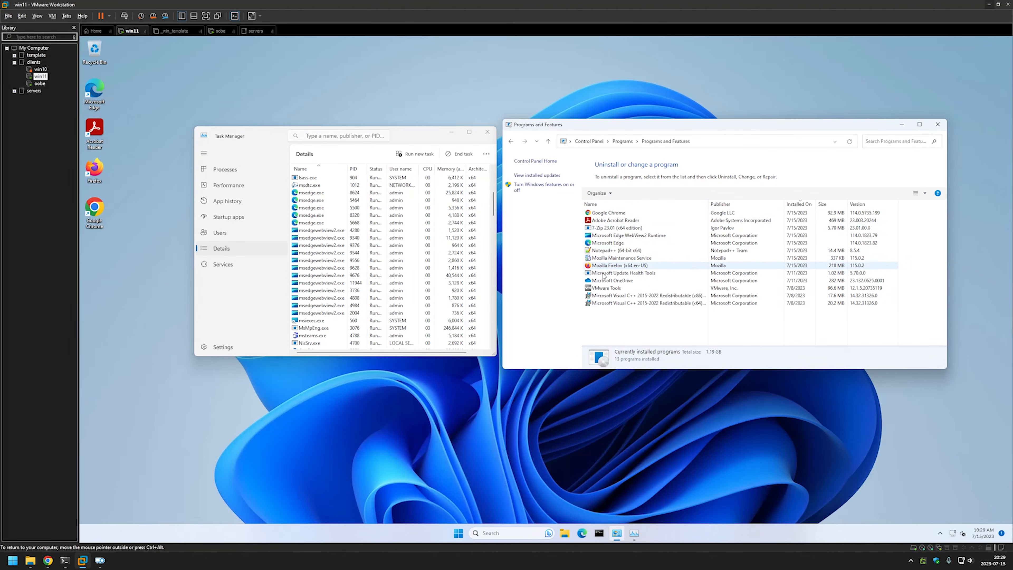
click(99, 560)
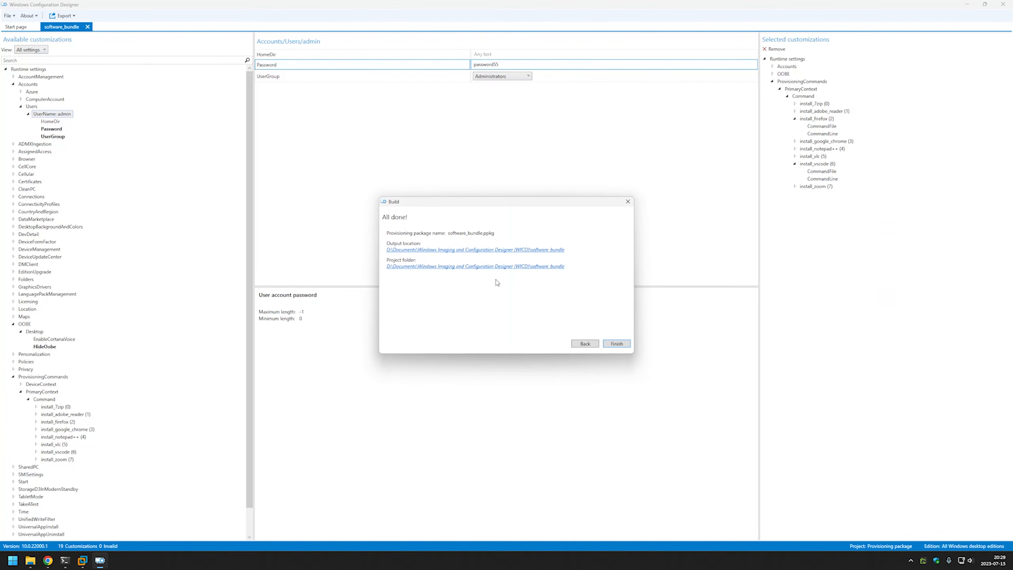
Copy software_bundle.ppkg from the build output folder.
click(527, 251)
right_click(367, 222)
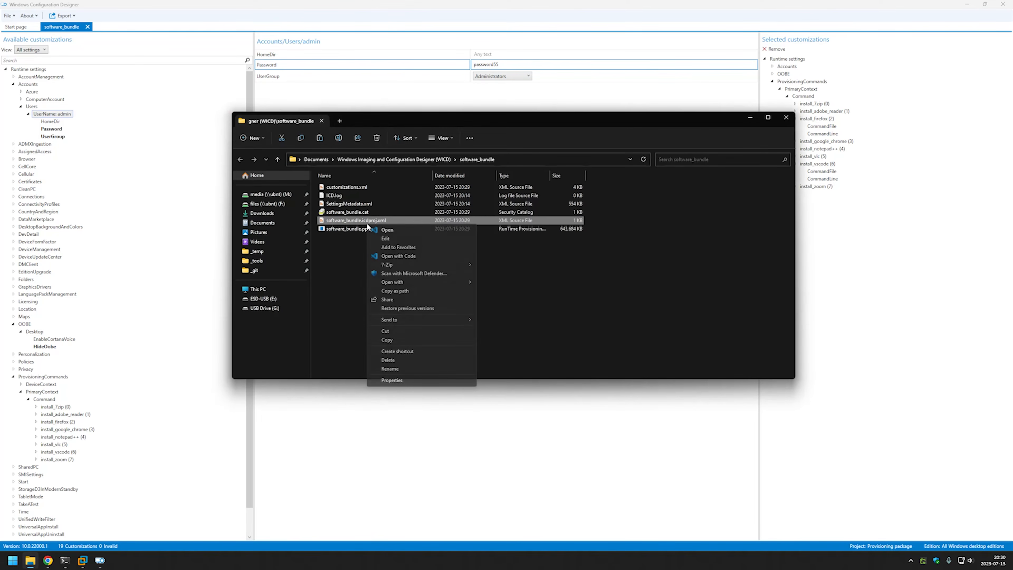
click(345, 239)
right_click(349, 228)
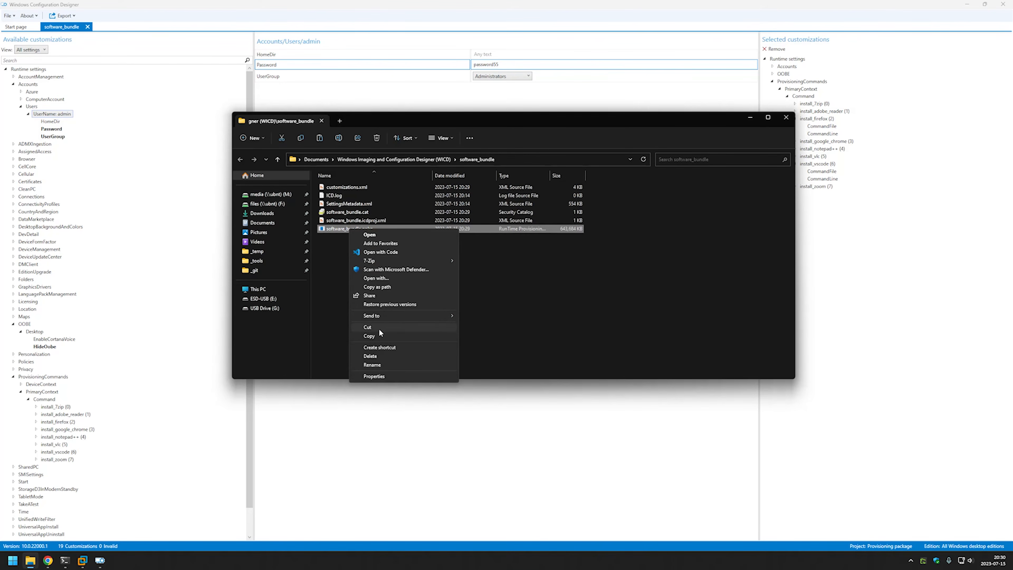
click(377, 335)
Paste the package onto the ESD-USB (E:) drive and select the oobe VM.
click(293, 299)
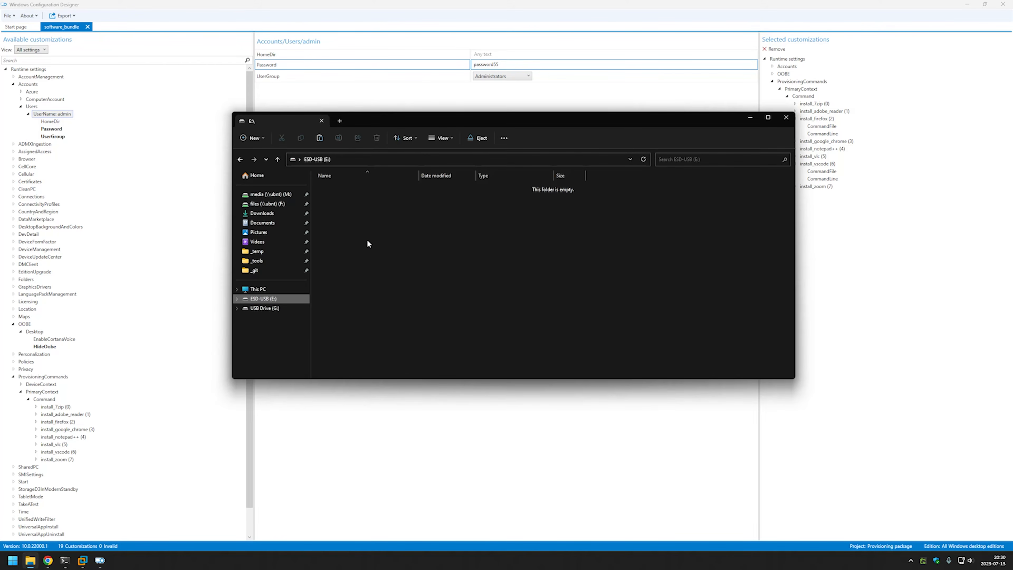
right_click(363, 215)
click(403, 271)
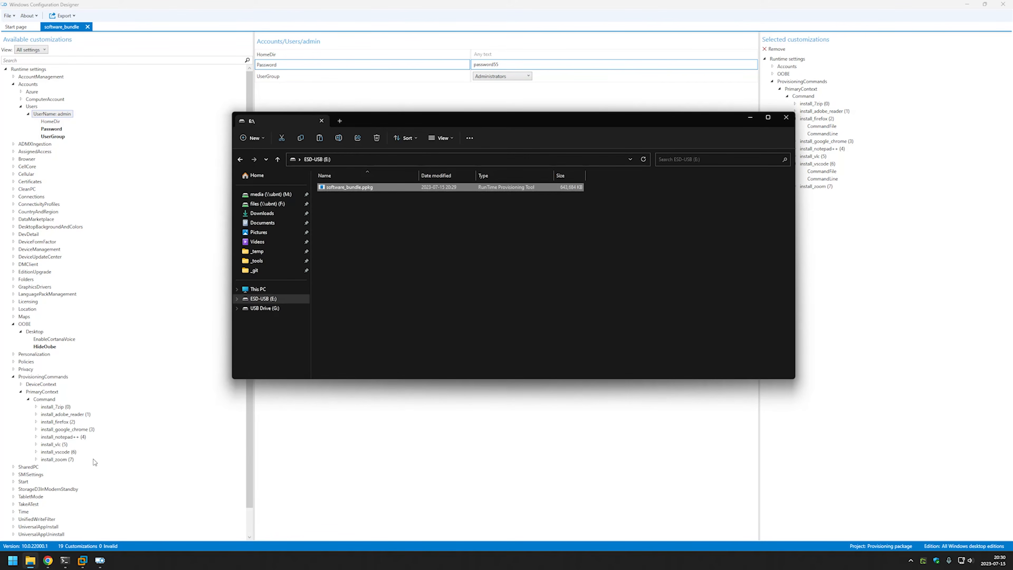
click(82, 561)
click(40, 83)
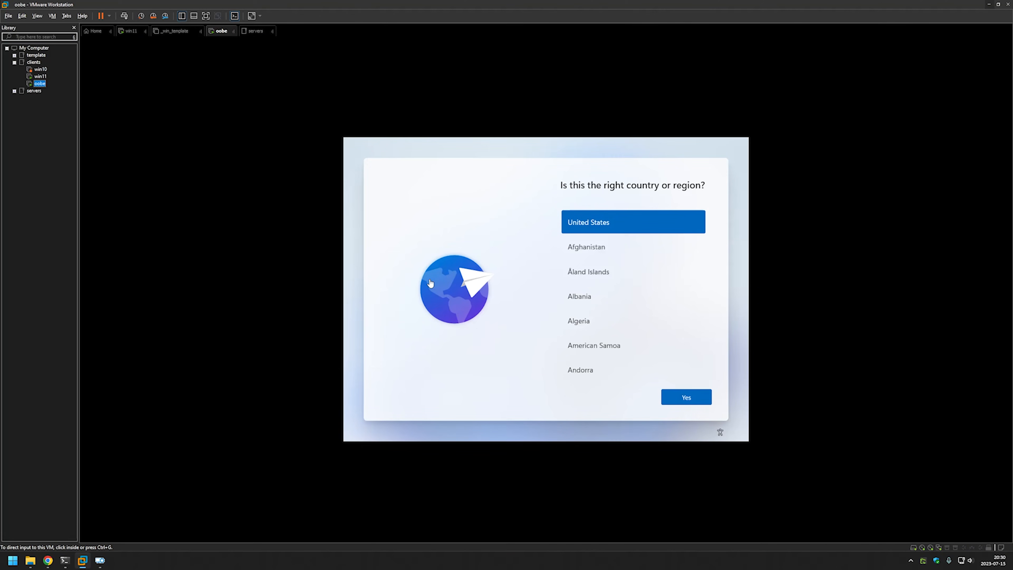
Connect the Silicon Motion Type-C USB drive to the oobe VM via Removable Devices.
click(397, 242)
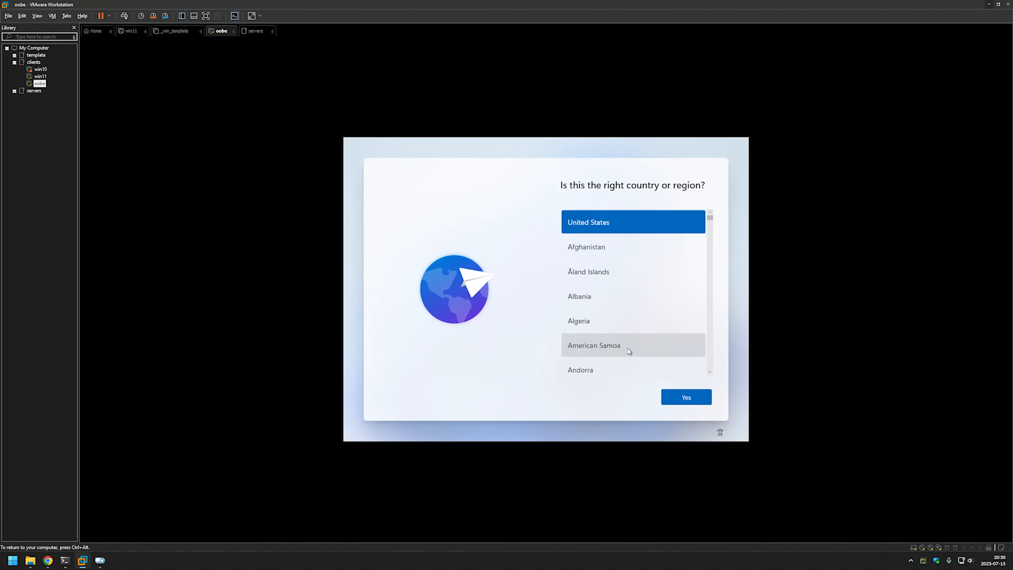
key(ctrl+alt)
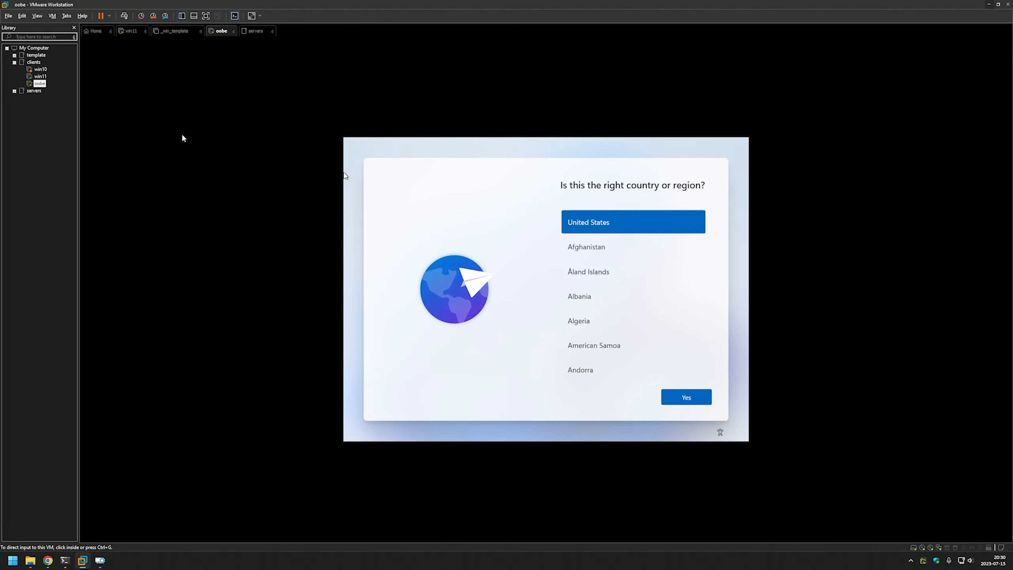
right_click(37, 85)
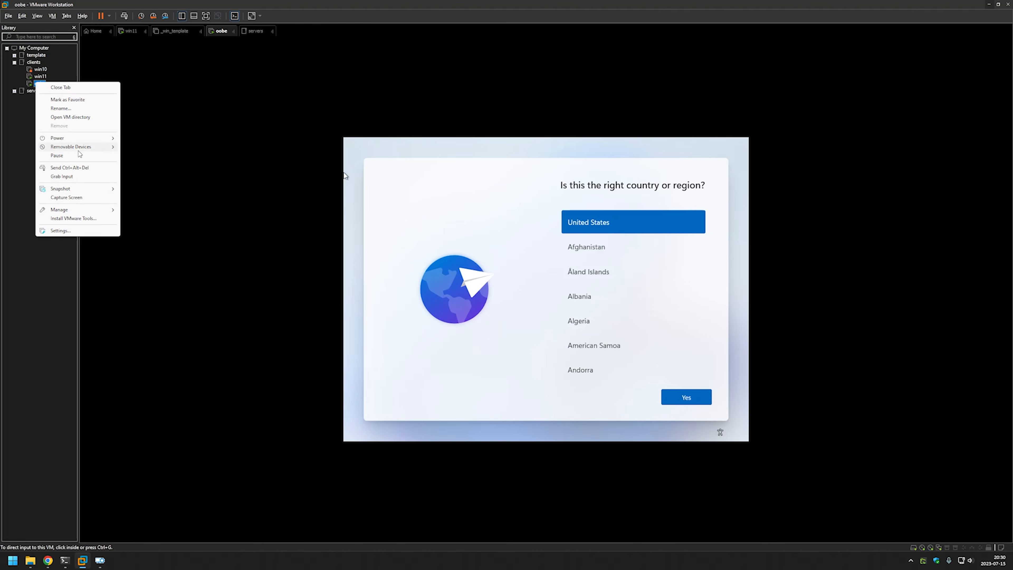
mouse_move(79, 148)
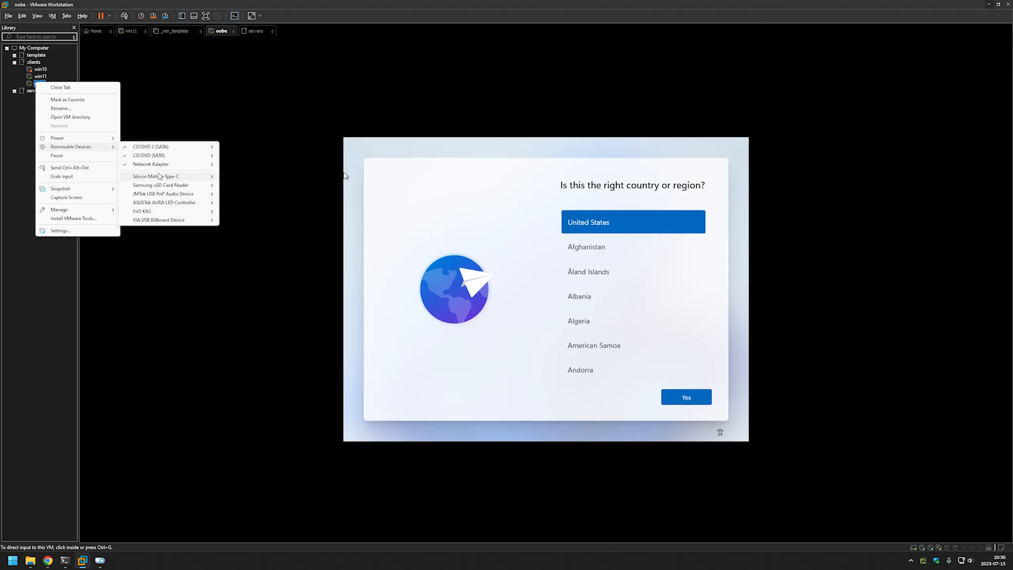
mouse_move(165, 176)
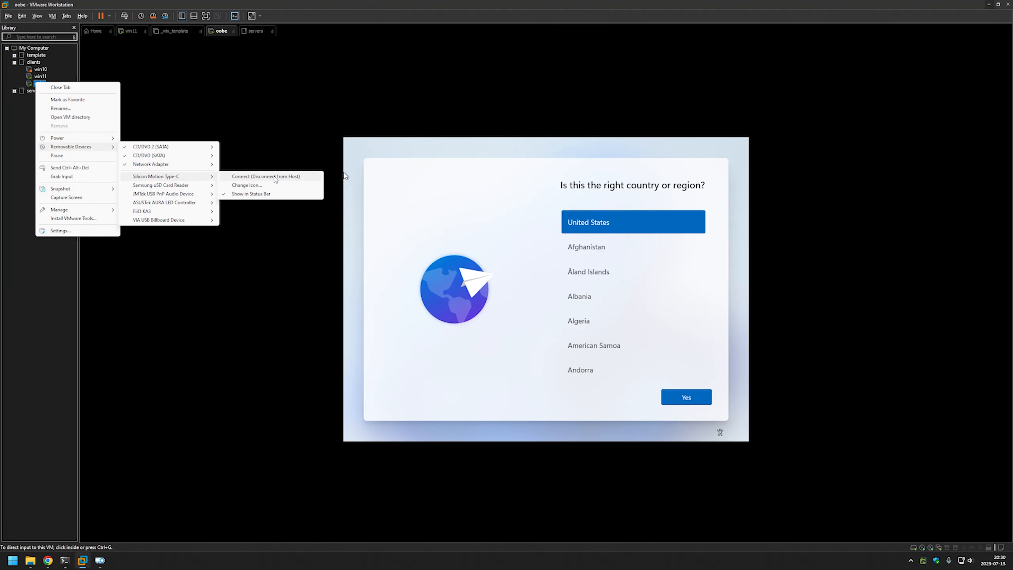
click(280, 176)
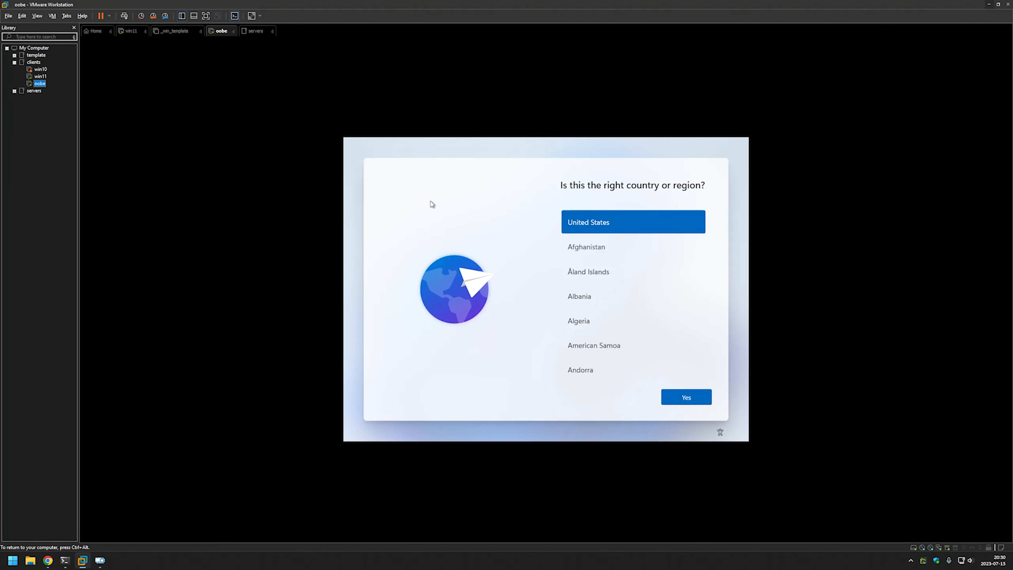
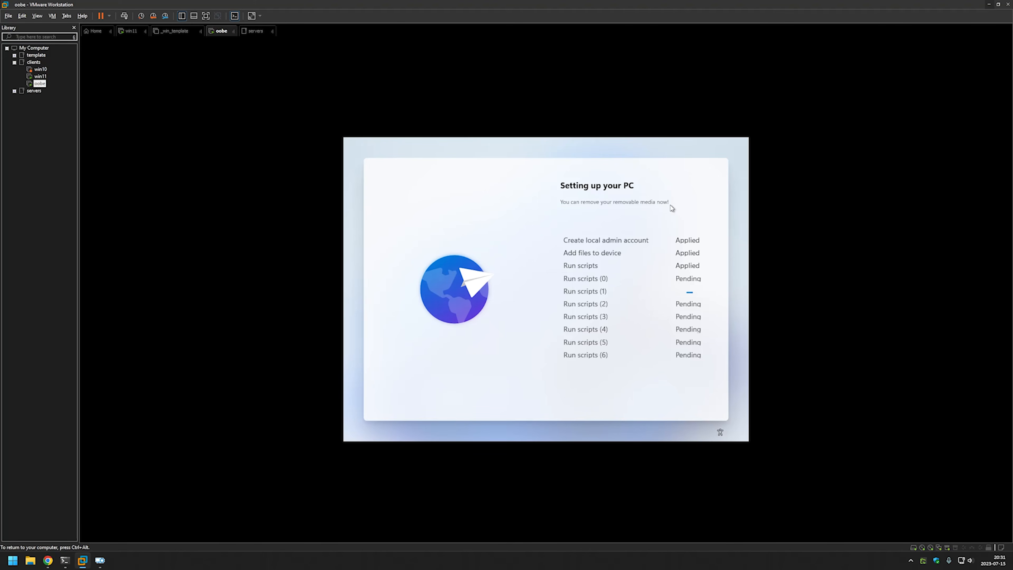
Open a command prompt with Shift+F10 over setup and launch Task Manager with taskmgr, fixing the typo.
key(shift+F10)
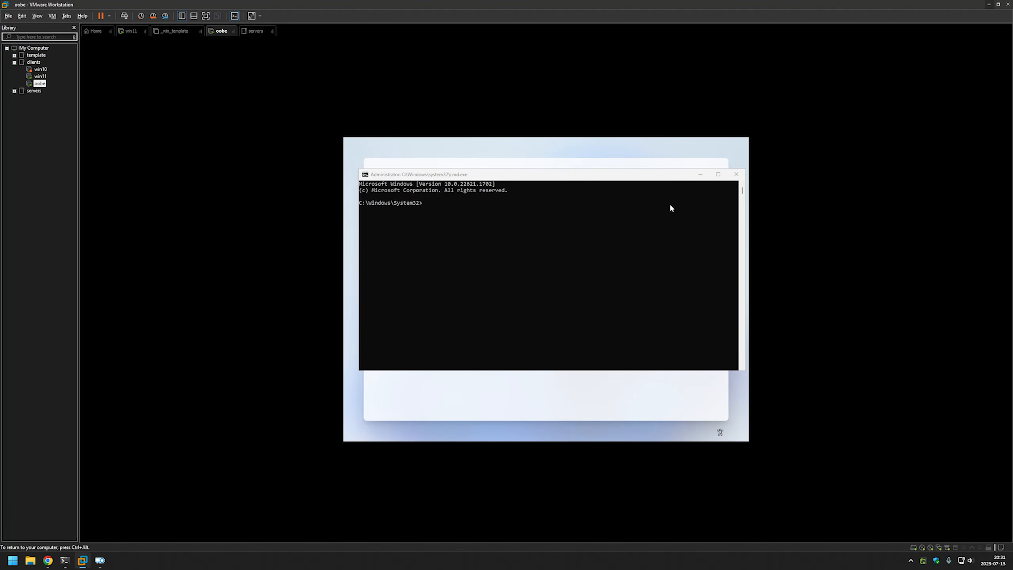
click(555, 219)
key(Escape)
text(taskmgrt)
key(Return)
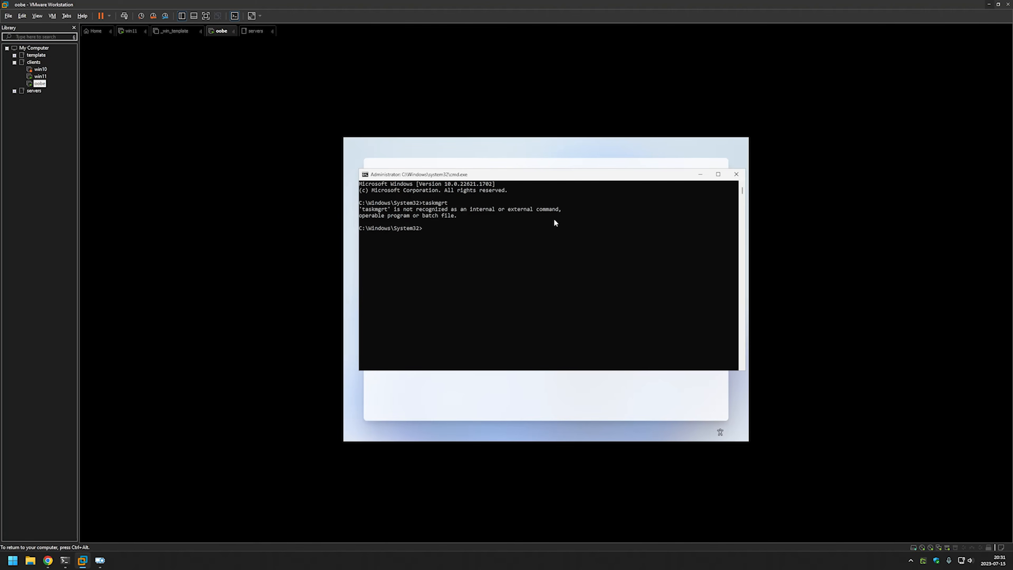
key(Up)
key(Return)
Switch Task Manager to the Details page and maximize it over the VM screen.
click(411, 300)
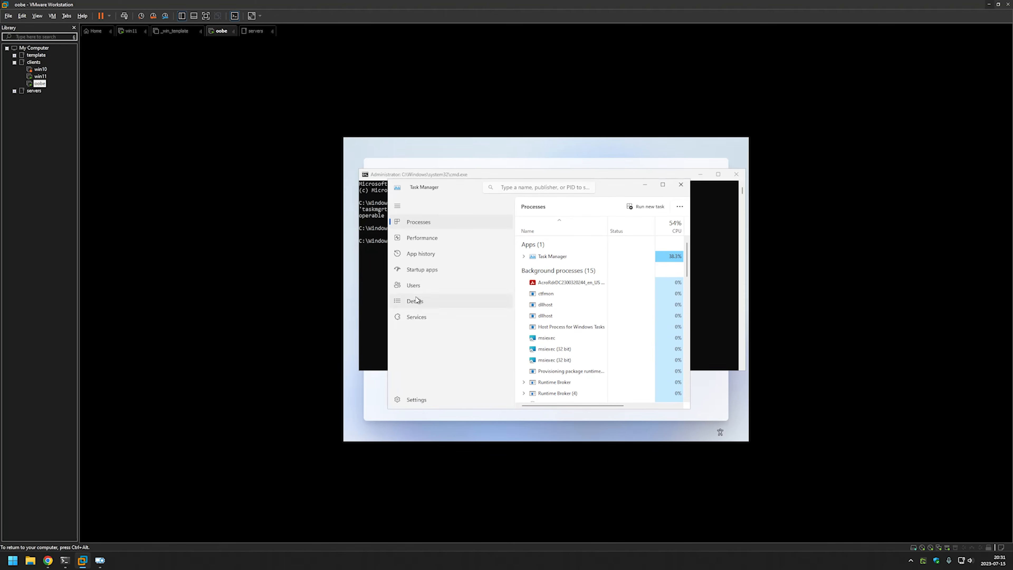
click(605, 177)
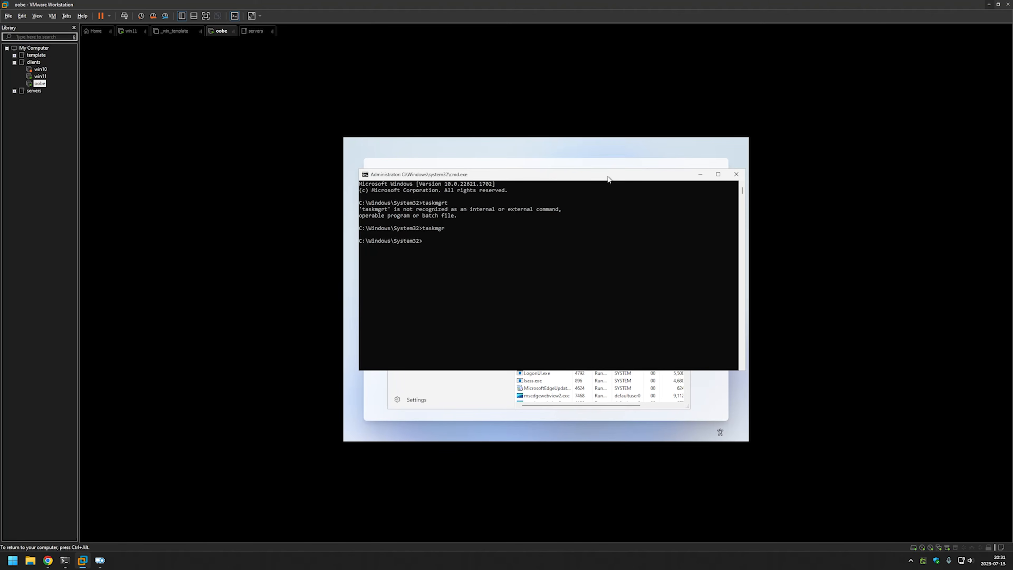
click(481, 395)
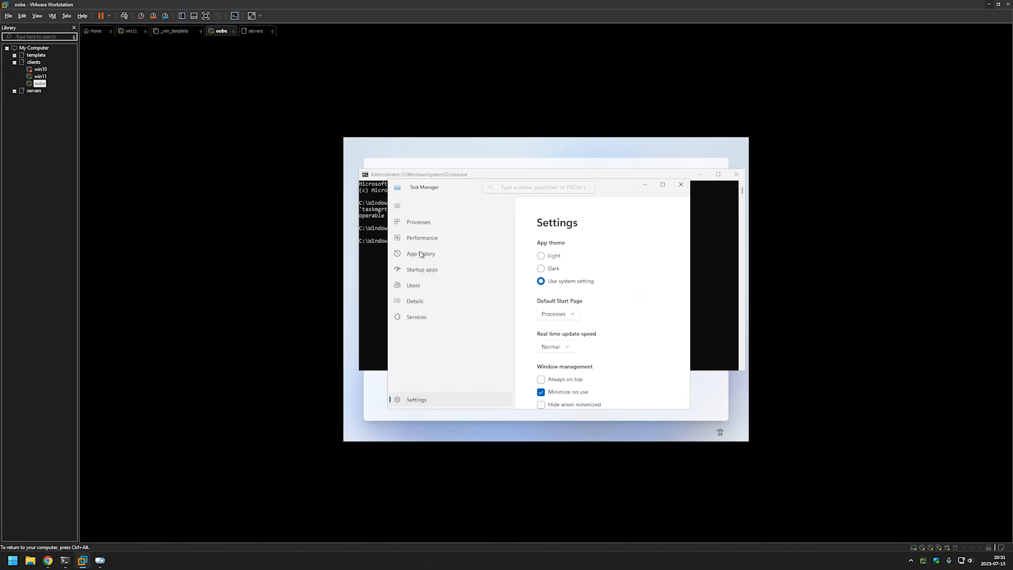
click(427, 301)
click(663, 184)
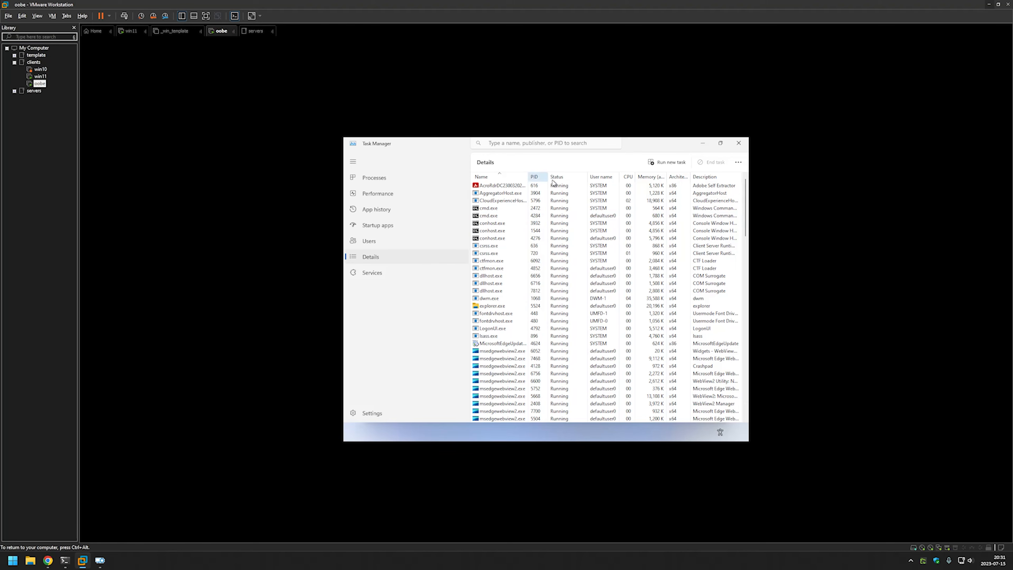
Add the Command line column to the Details list through Select columns.
right_click(512, 176)
click(540, 190)
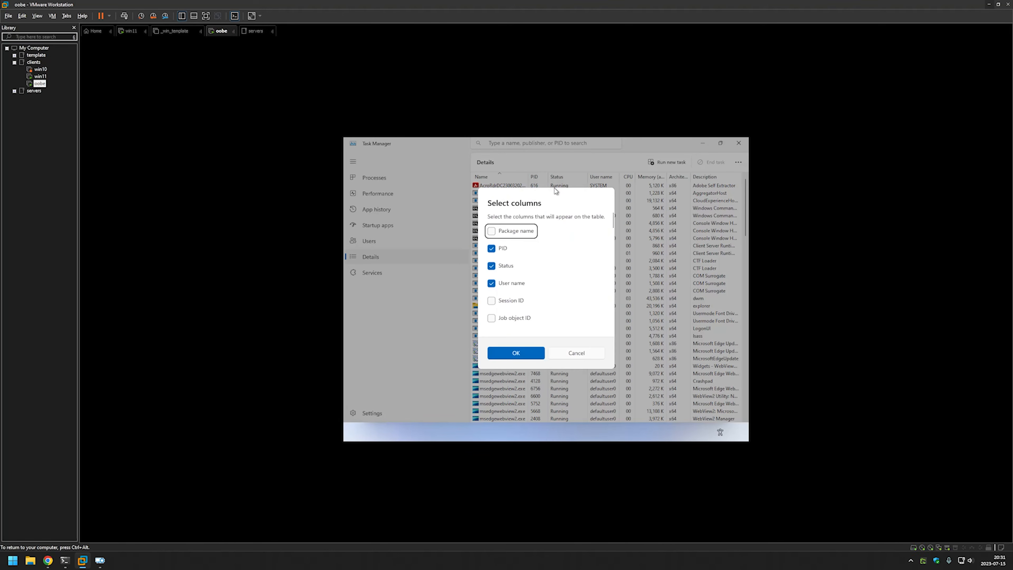
scroll(554, 260, down, 10)
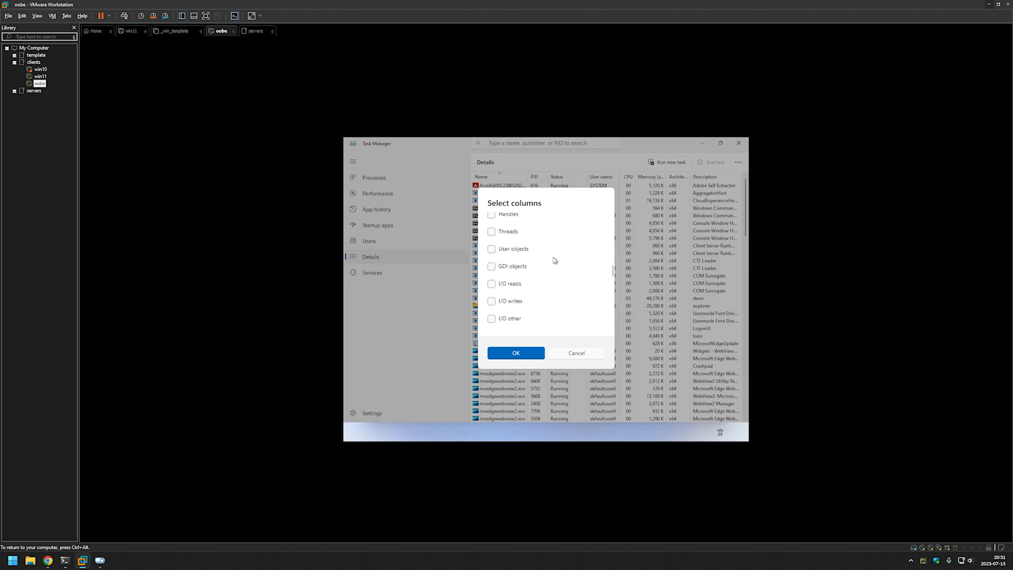
scroll(554, 260, down, 5)
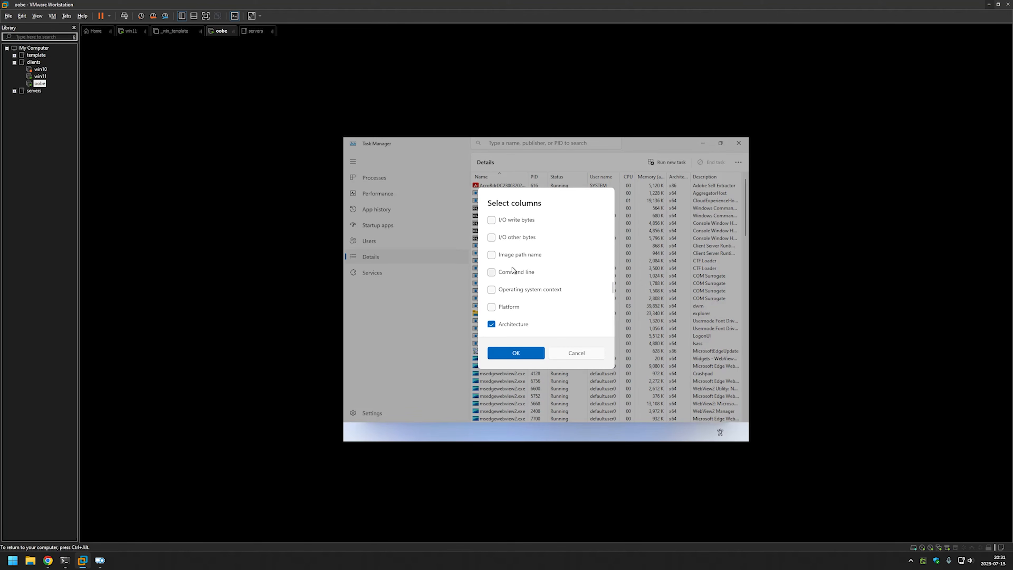
click(513, 271)
click(516, 353)
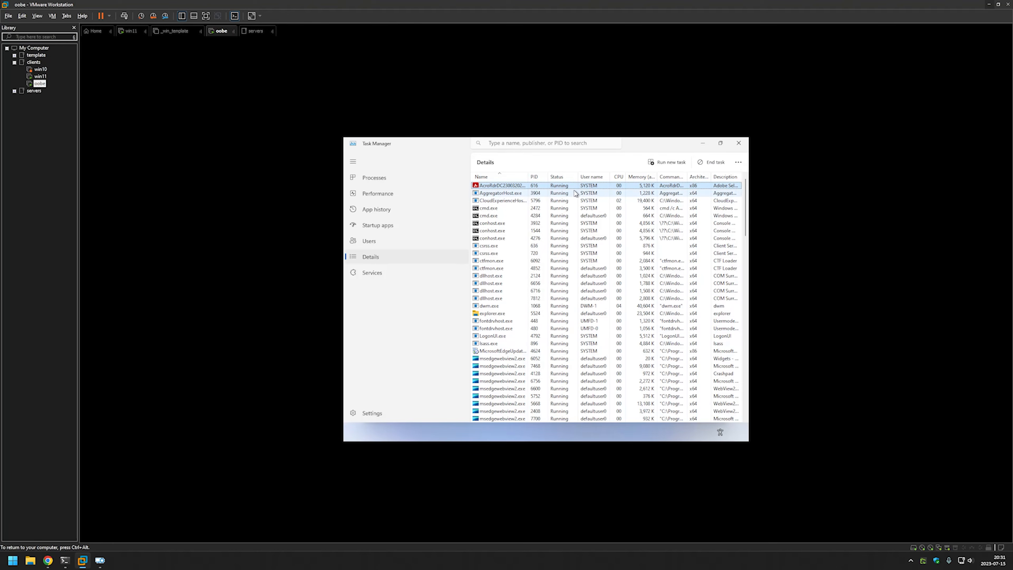
Move the Command line column beside PID and scroll to the GoogleUpdate.exe silent install entries.
drag(671, 177, 736, 175)
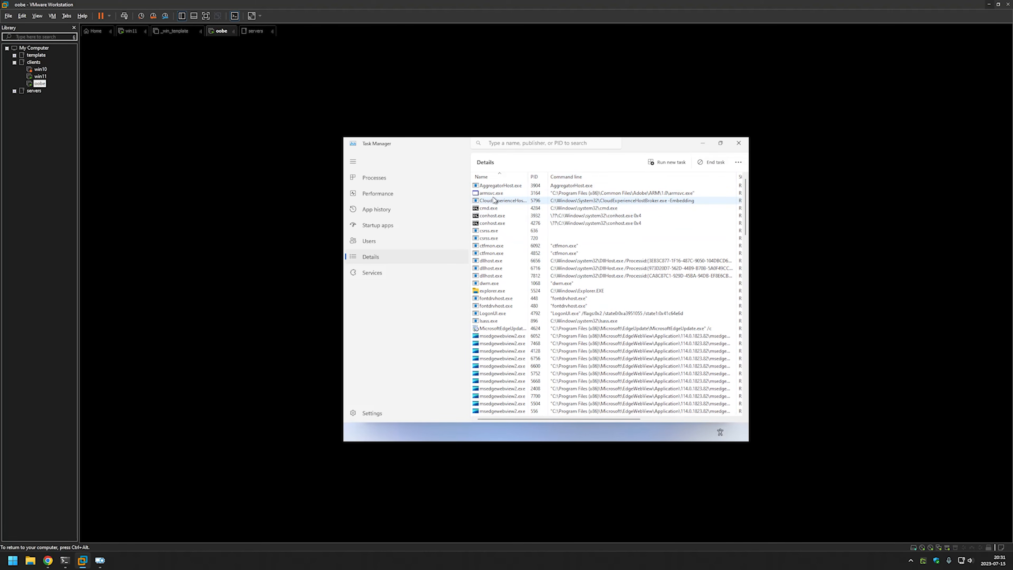
scroll(494, 199, down, 15)
scroll(501, 203, up, 15)
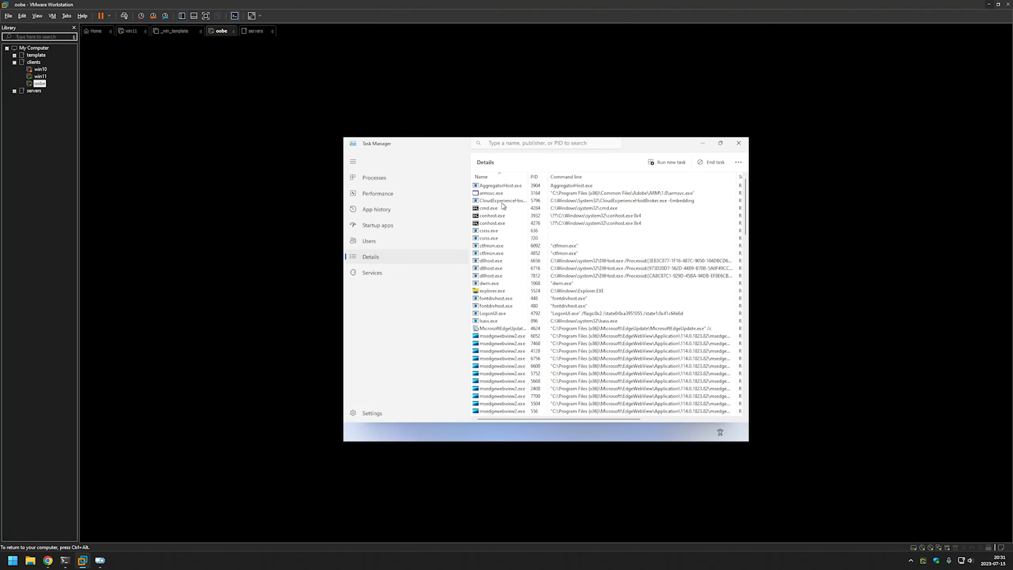
scroll(504, 205, down, 1)
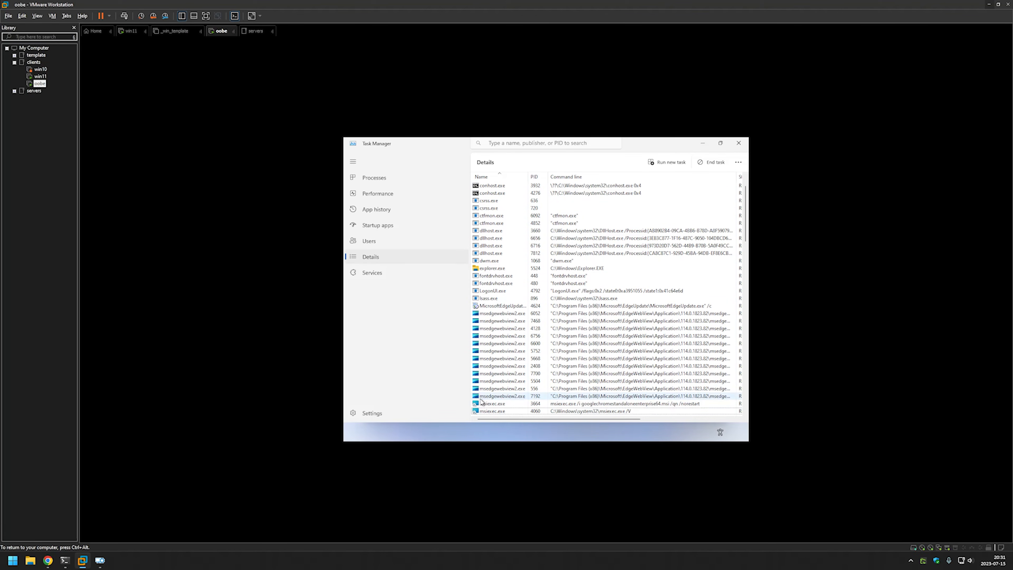
scroll(629, 387, up, 1)
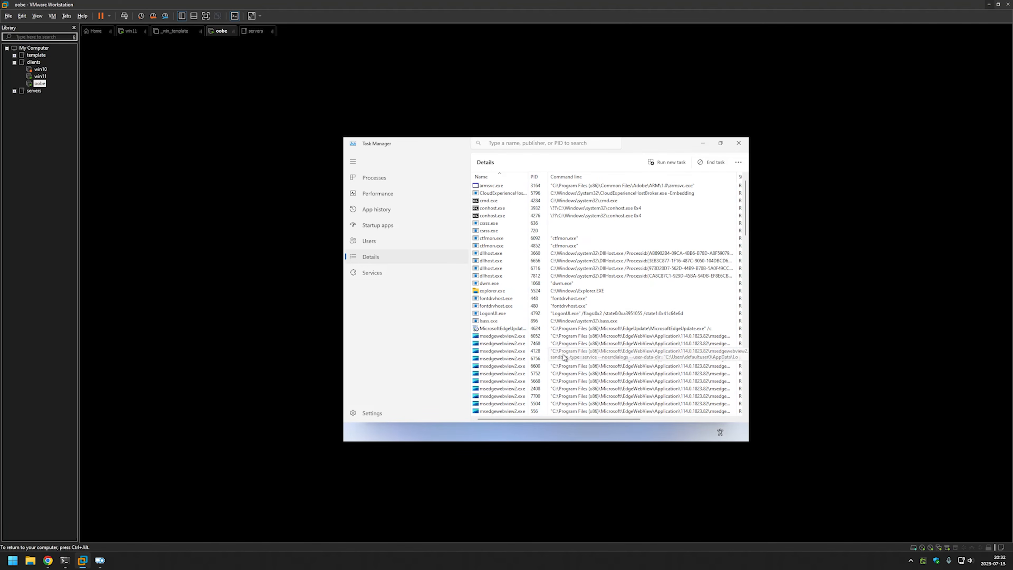
scroll(591, 262, down, 15)
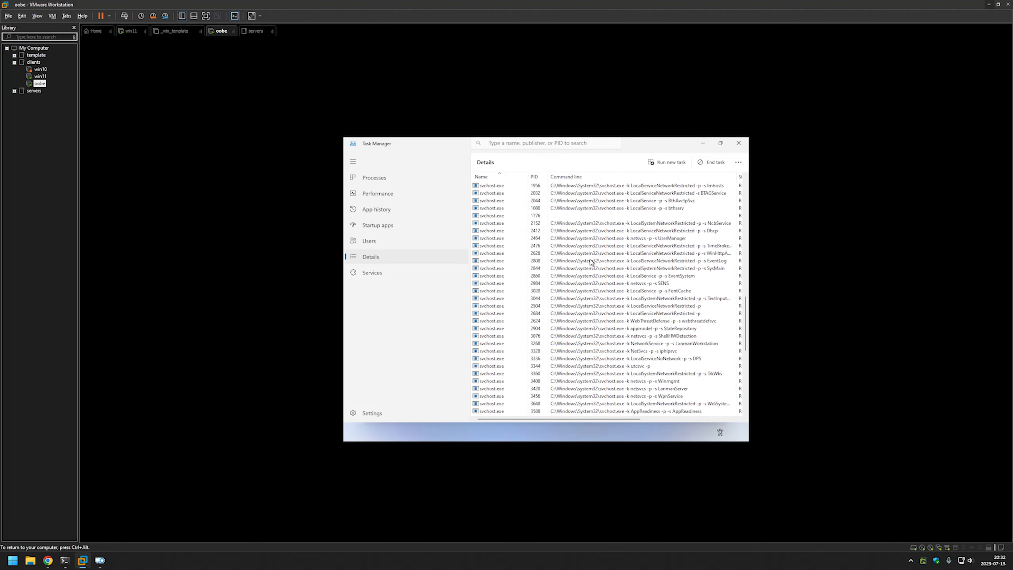
scroll(591, 262, up, 15)
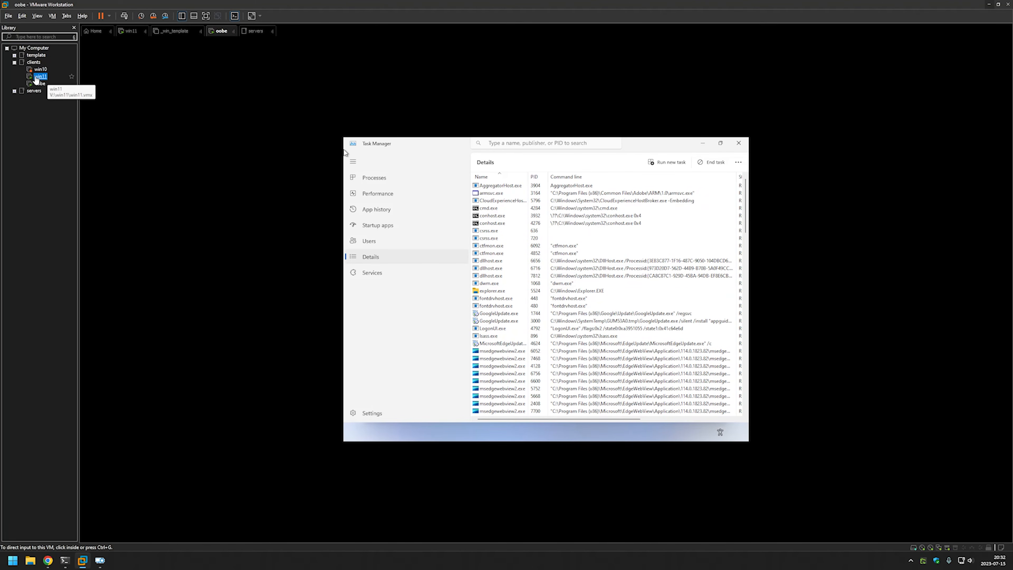
Switch to the win11 VM, refresh Programs and Features, and select the newly listed Zoom entry.
click(41, 76)
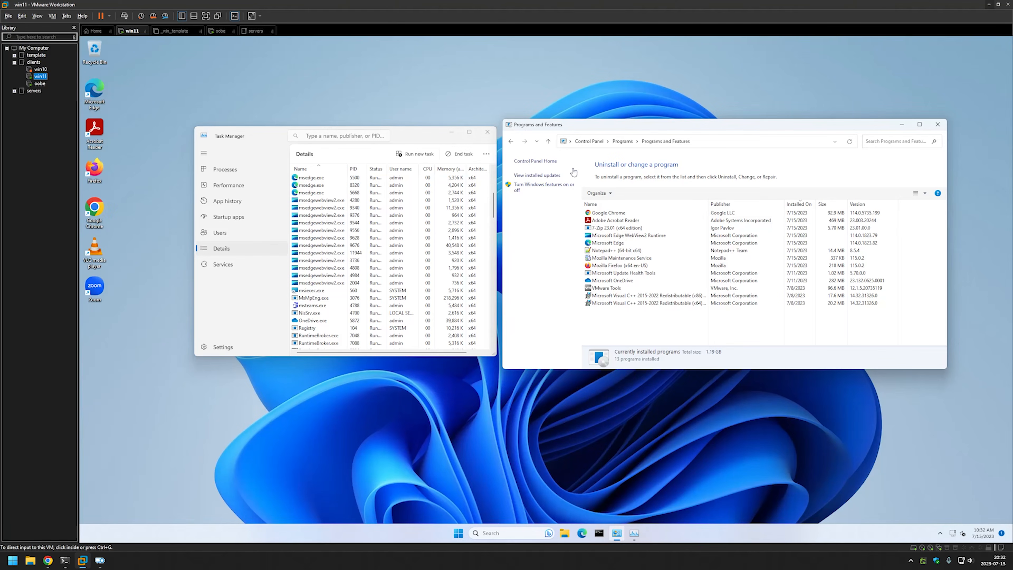
right_click(633, 319)
click(666, 350)
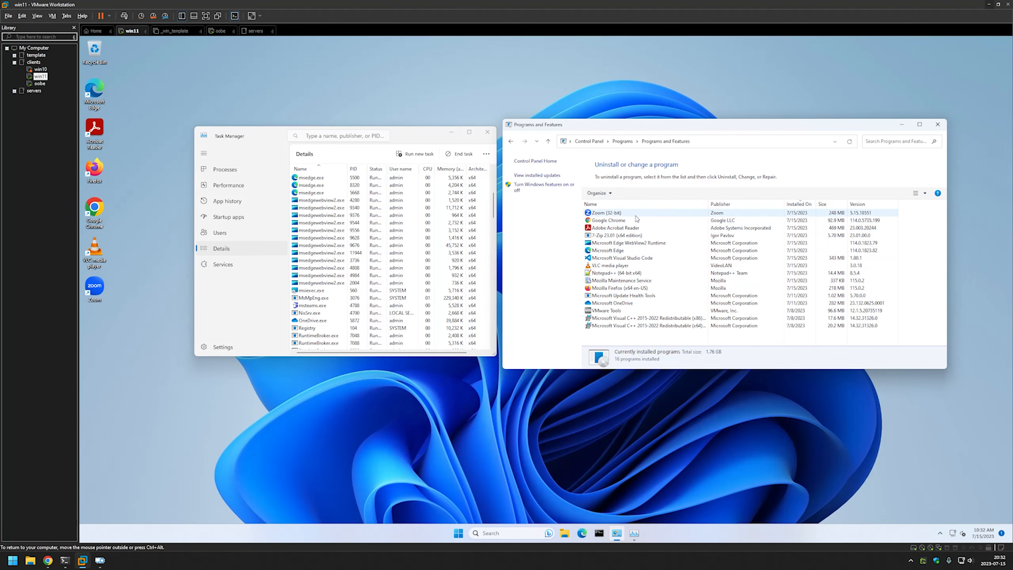
click(610, 215)
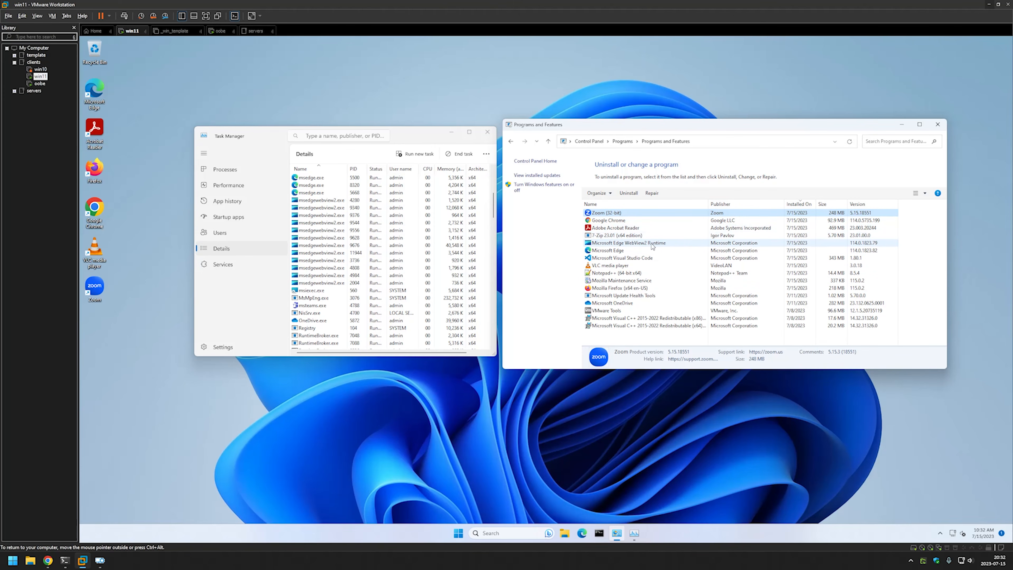
Refresh the win11 desktop, rearrange Task Manager, Programs and Features and Firefox, and minimize Chrome.
right_click(236, 89)
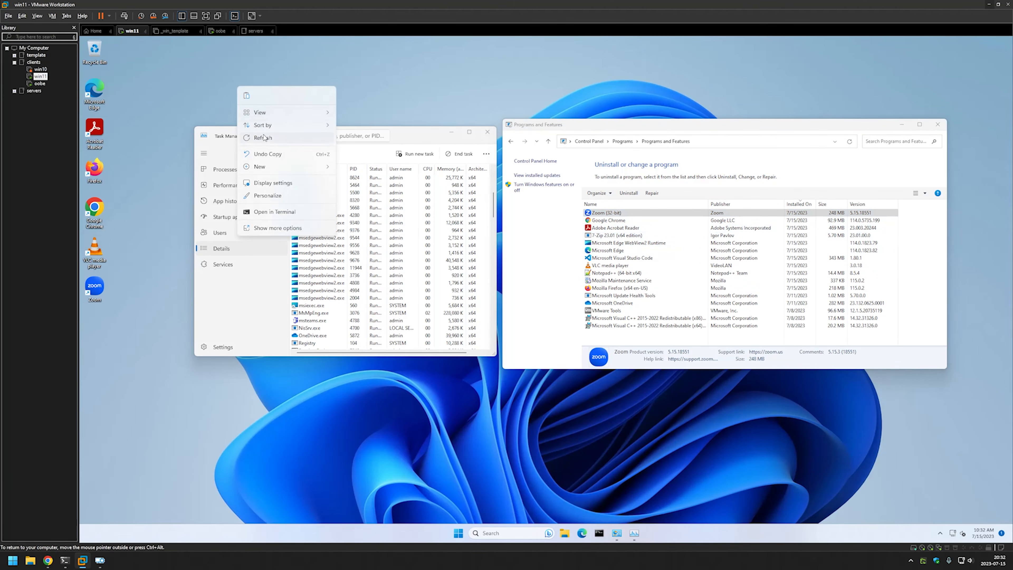
click(275, 137)
drag(434, 137, 406, 58)
drag(624, 132, 632, 111)
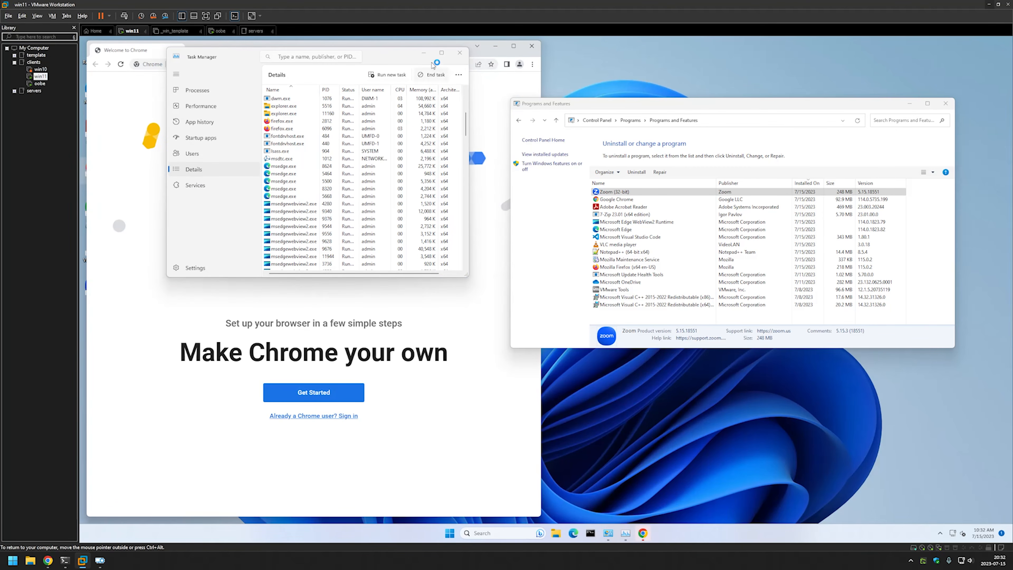
drag(385, 57, 844, 120)
drag(462, 54, 879, 100)
click(496, 46)
Dismiss VLC's privacy prompt and minimize the VLC and Acrobat Reader windows.
click(150, 143)
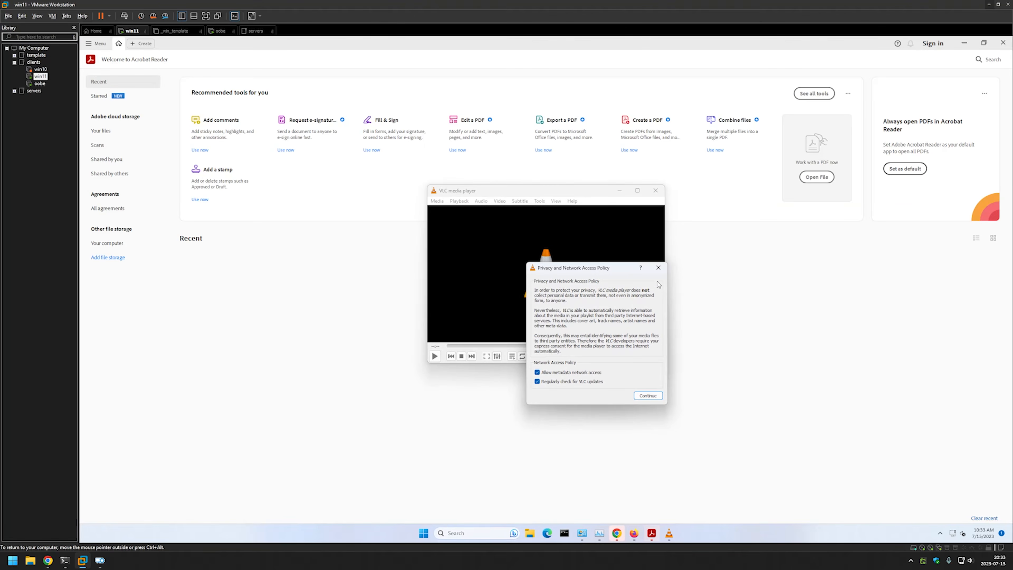
click(658, 267)
click(620, 191)
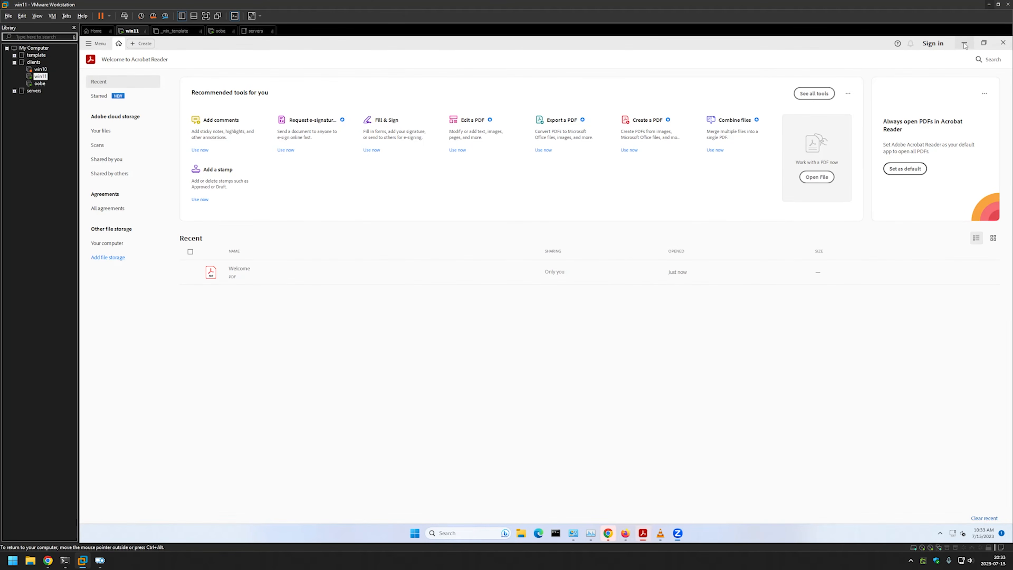
click(965, 45)
Refresh the desktop, reposition the Zoom and Firefox windows, minimize Acrobat, and return to the oobe VM.
right_click(297, 120)
click(321, 170)
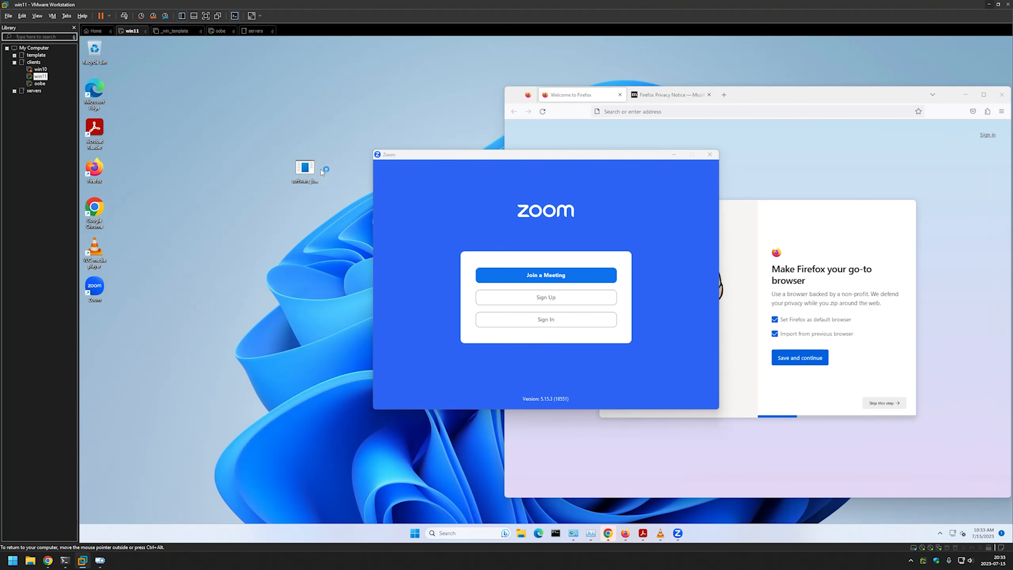
drag(485, 155, 255, 83)
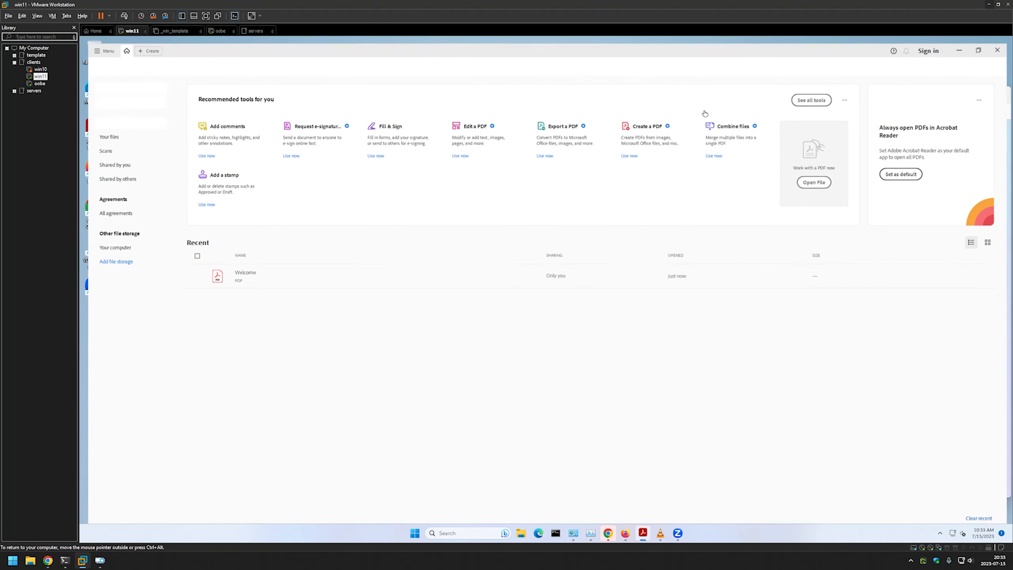
click(962, 43)
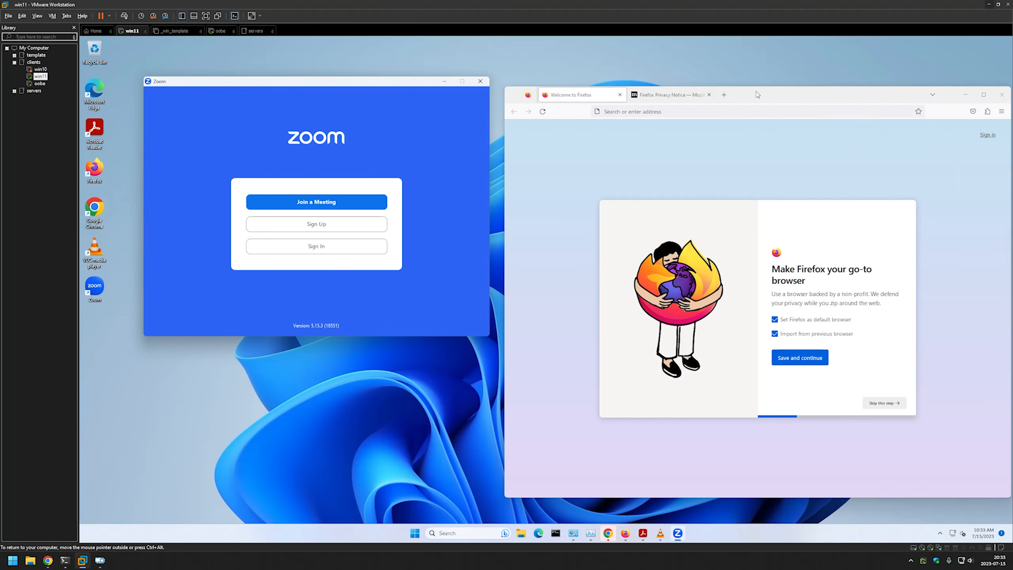
drag(756, 94, 698, 73)
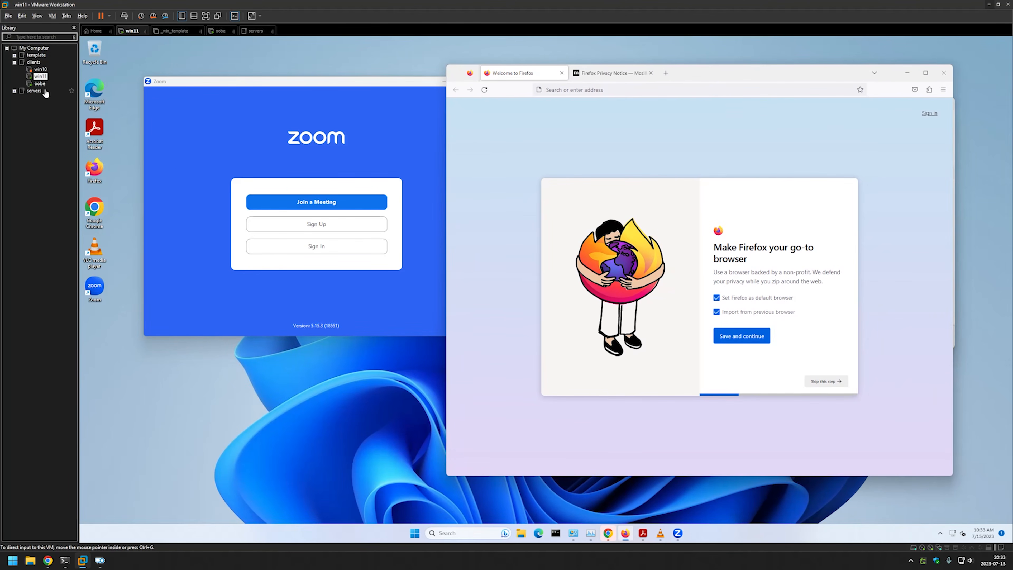
click(38, 84)
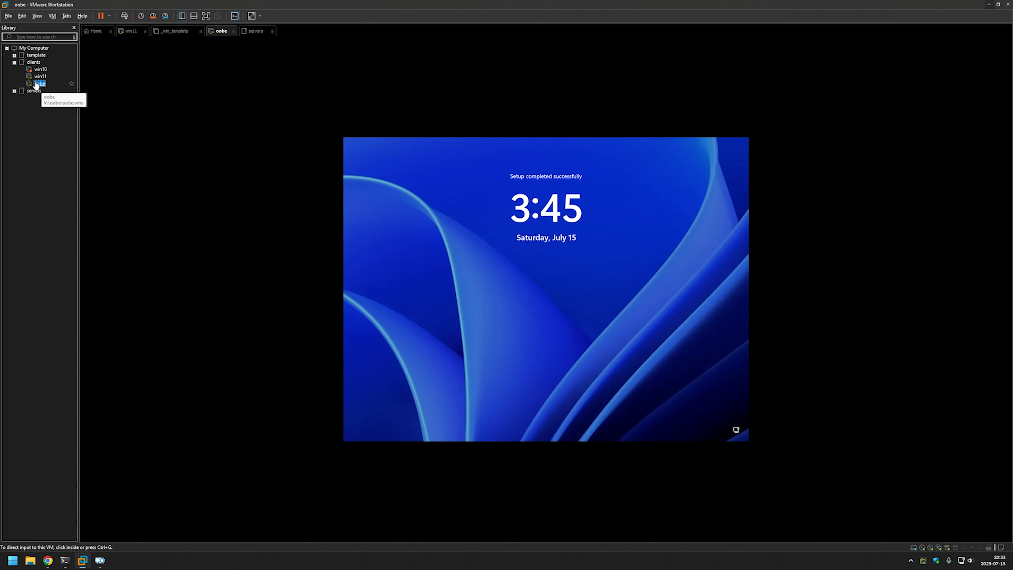
Dismiss the oobe lock screen and sign in with the local administrator password.
click(481, 243)
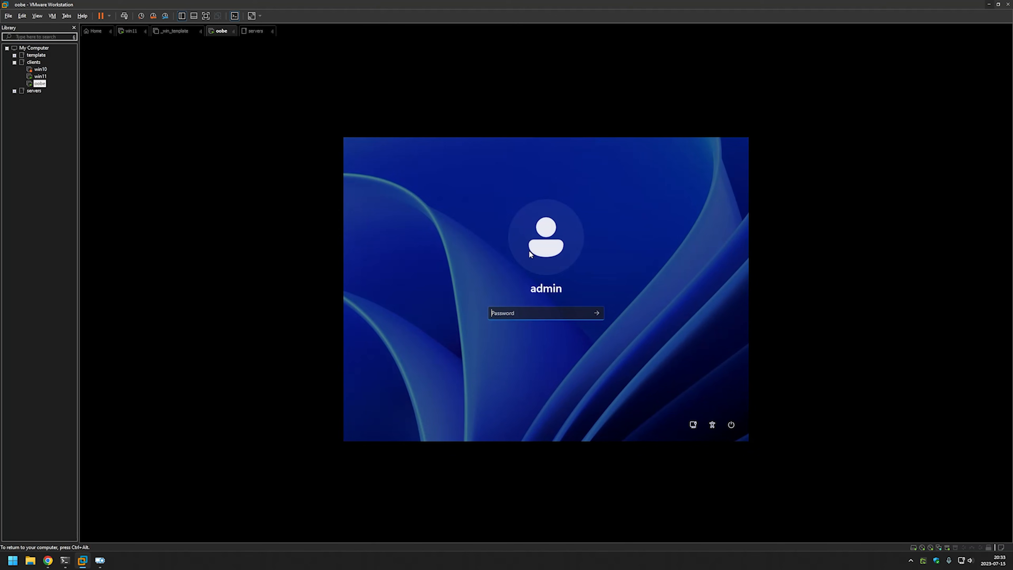
text(**********)
key(Return)
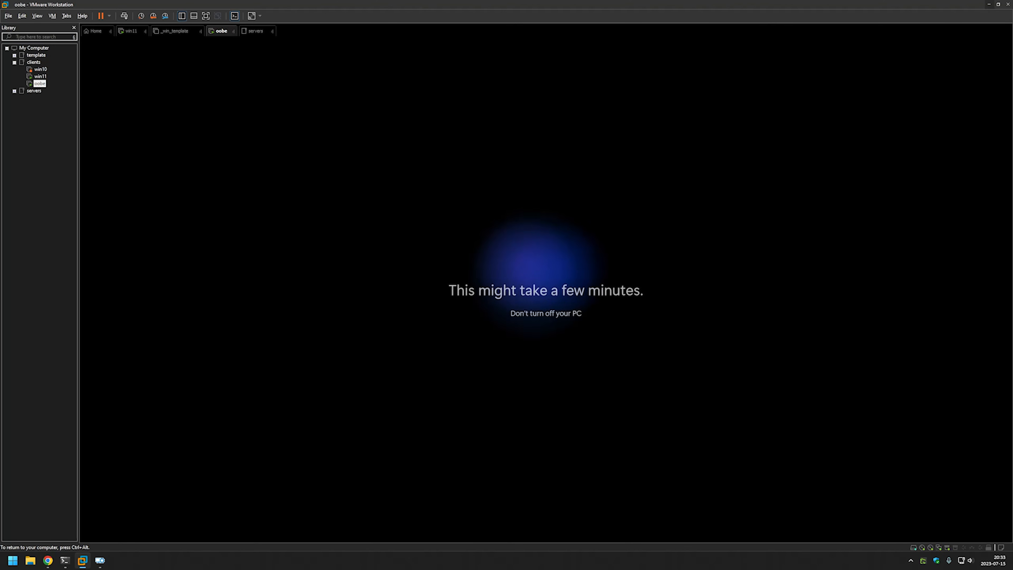
Release the VM input, glance at win11, then accept the oobe privacy settings and close the Start menu.
key(ctrl+alt)
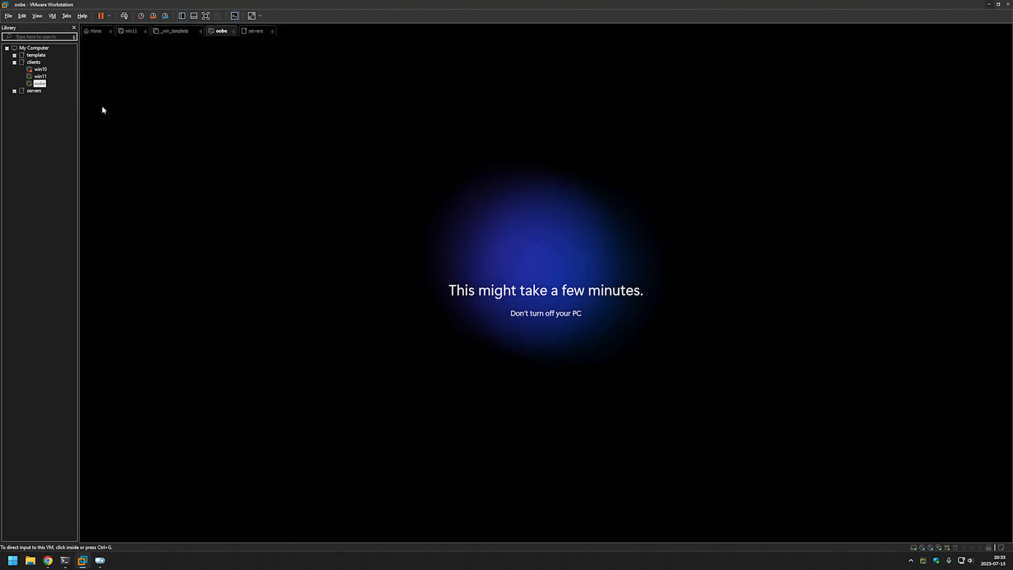
click(40, 78)
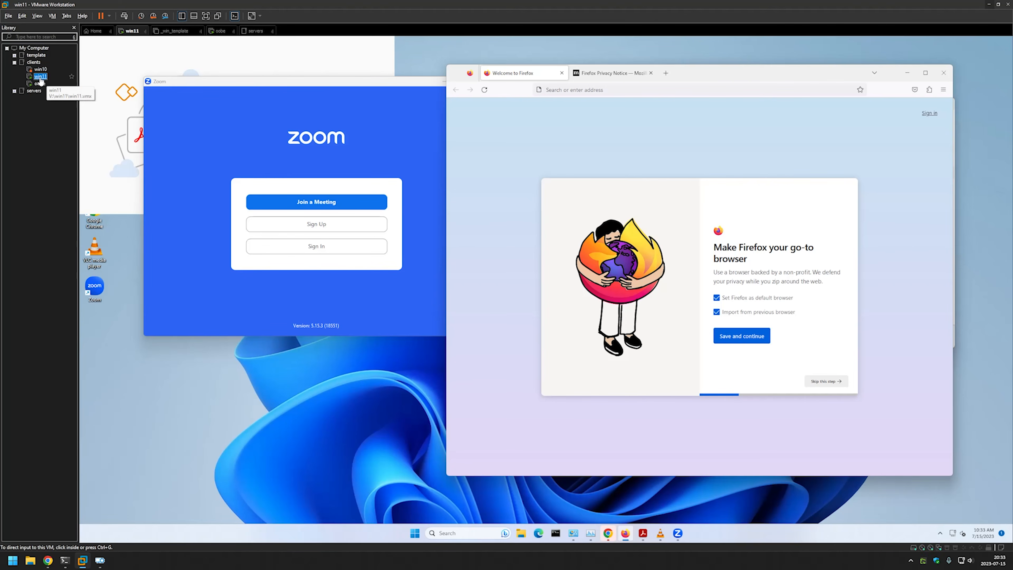
click(39, 83)
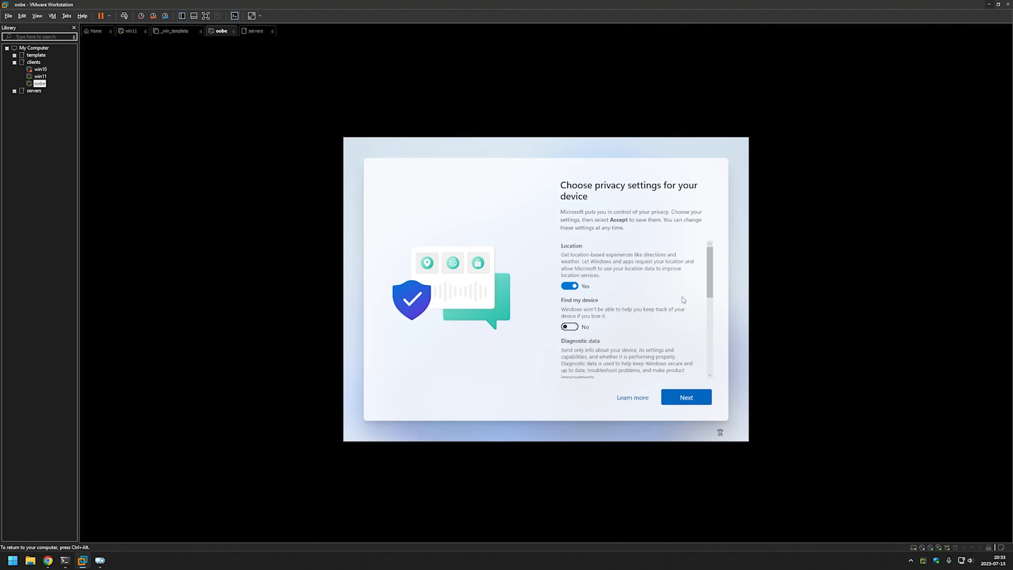
click(701, 398)
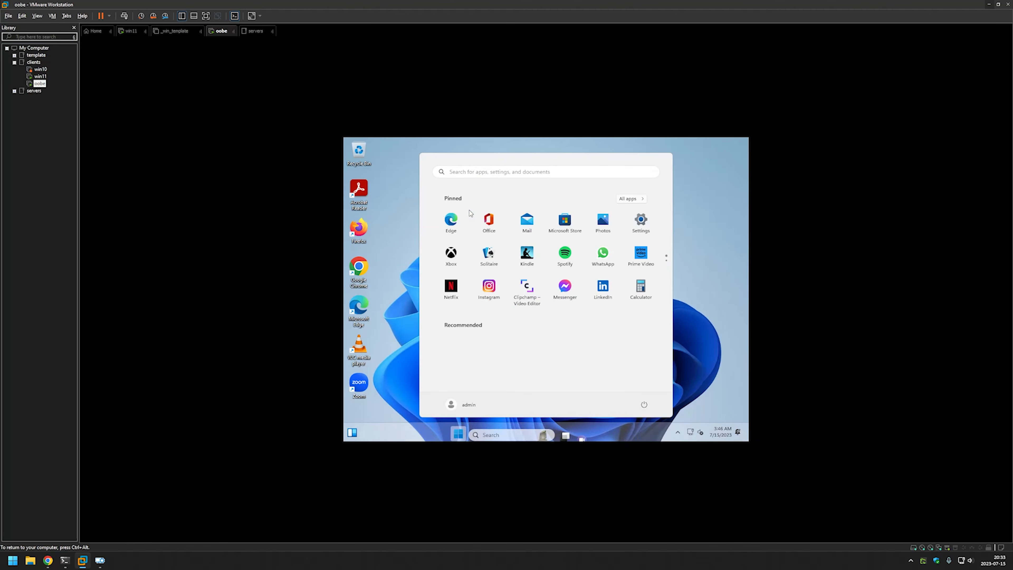
click(719, 265)
drag(459, 172, 394, 381)
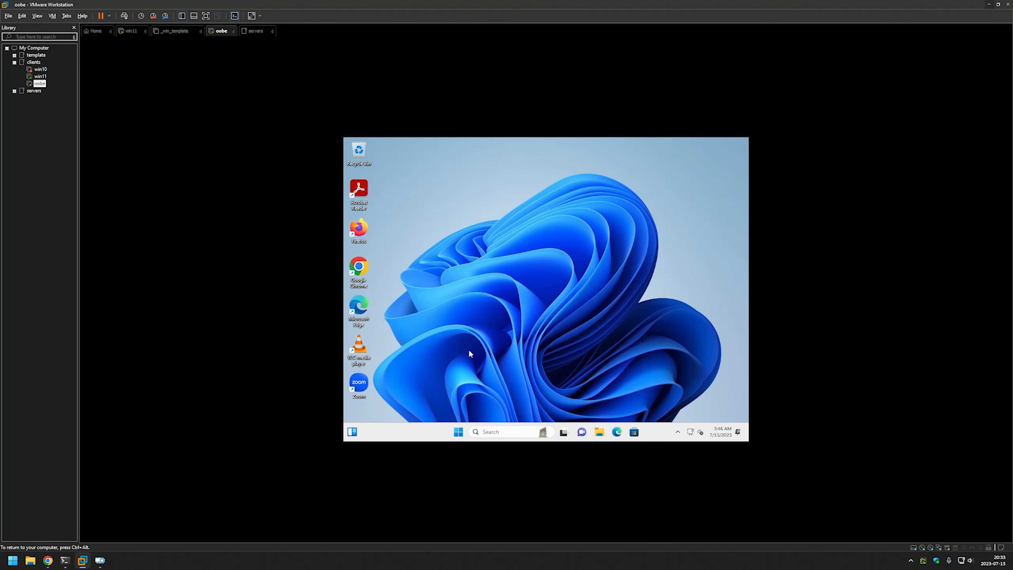
Open Uninstall a program via control, maximize it, sort by Installed On to confirm the 7/15/2023 installs, then close it.
key(super+r)
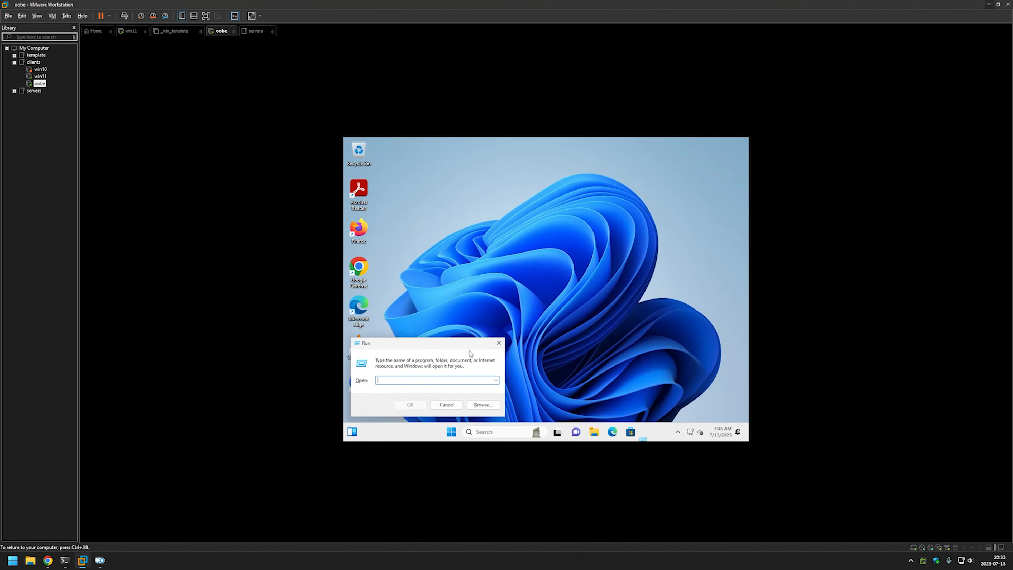
text(control)
key(Return)
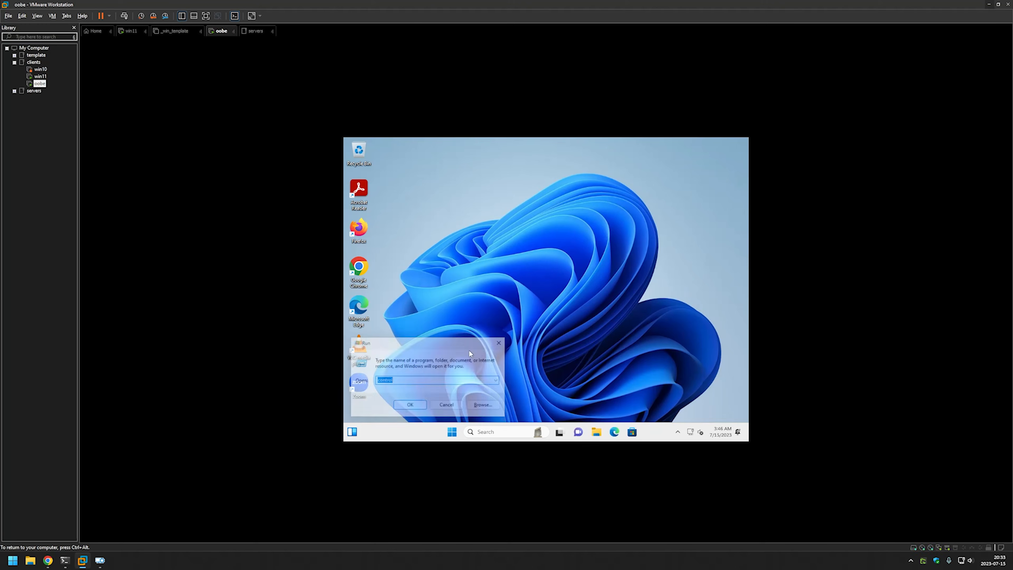
click(468, 325)
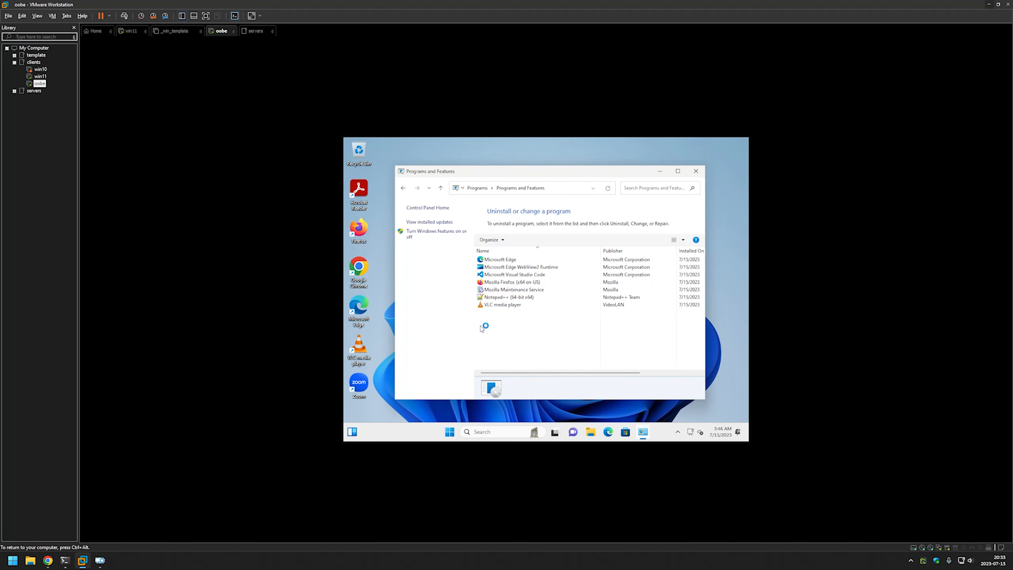
click(678, 171)
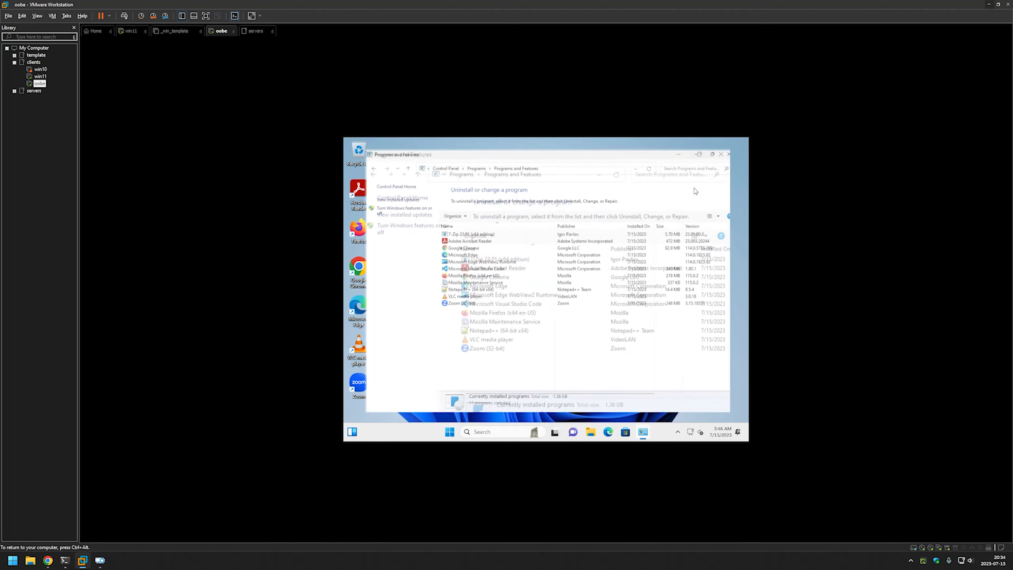
click(640, 218)
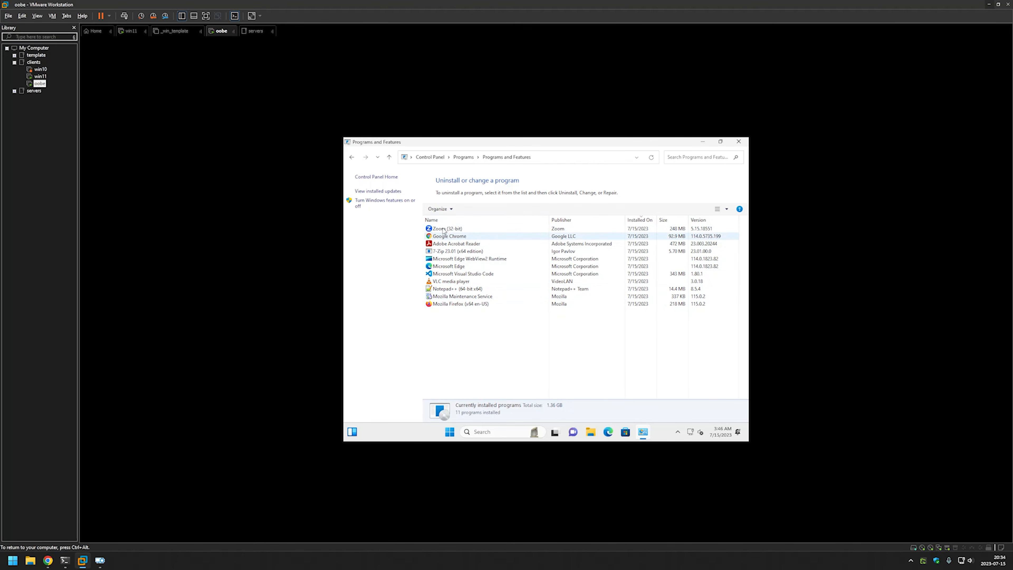
click(739, 142)
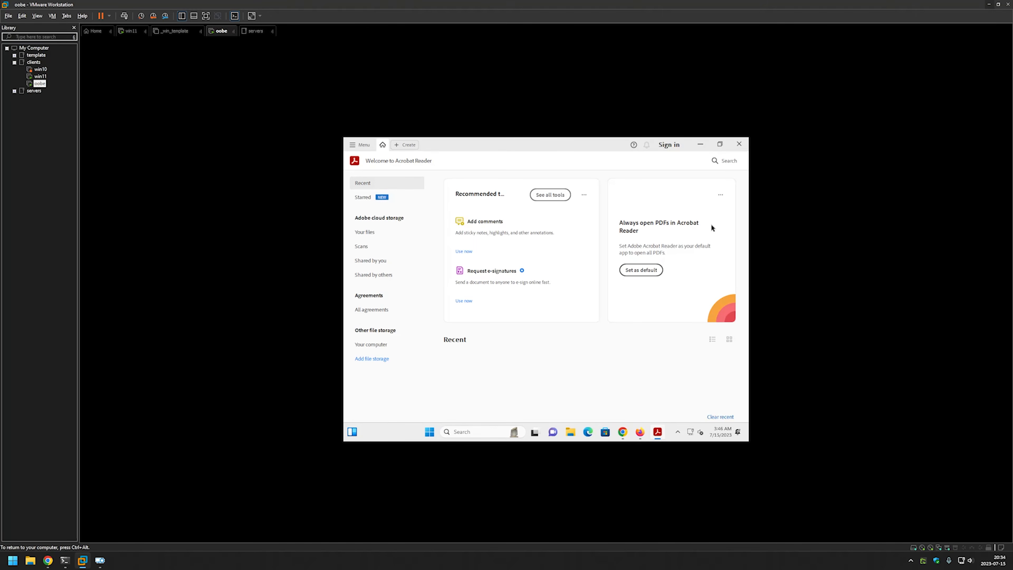
Minimize the Firefox, Chrome, Acrobat and Zoom windows and cancel Acrobat's default PDF app prompt.
click(696, 147)
click(696, 148)
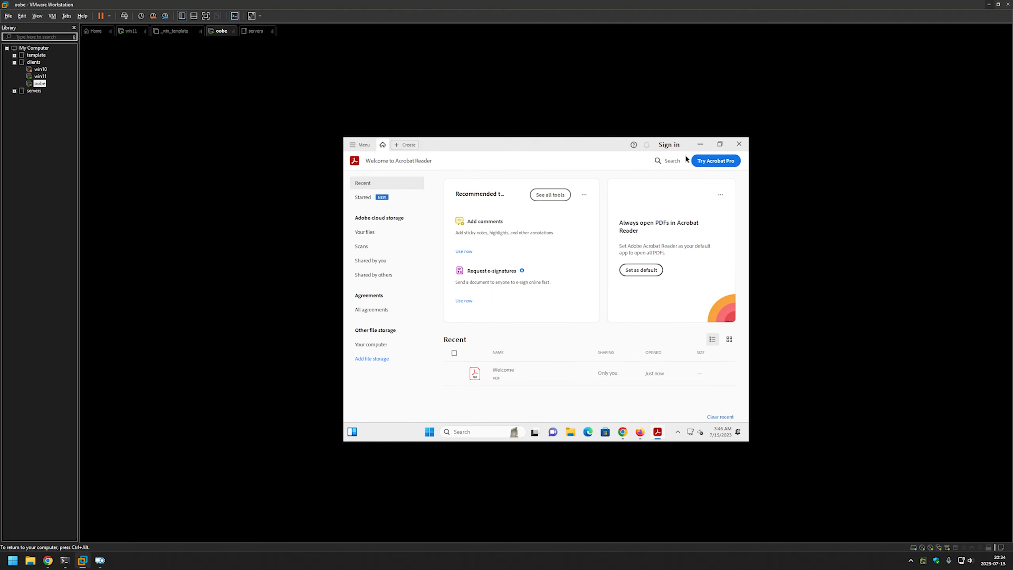
click(697, 161)
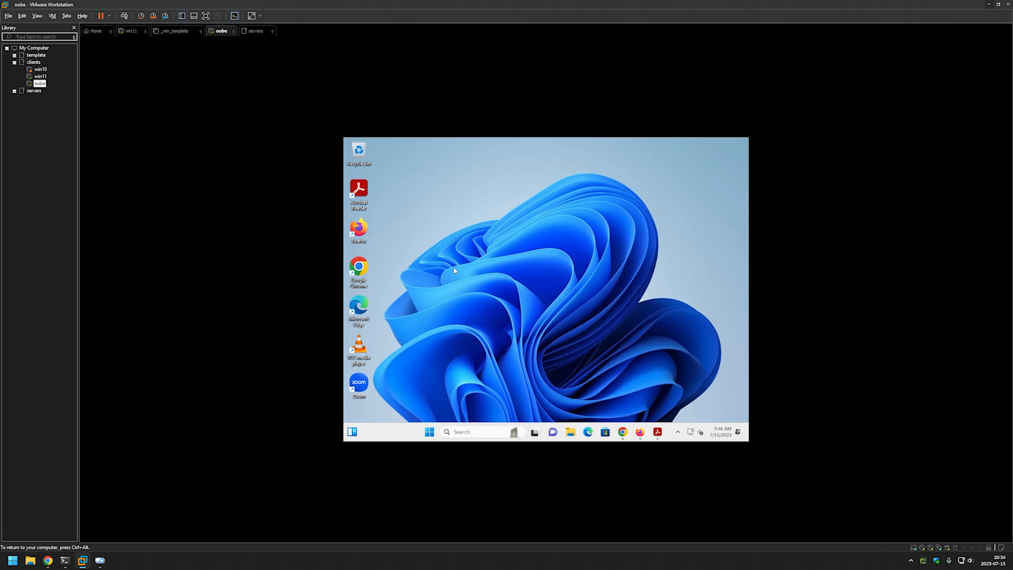
right_click(420, 221)
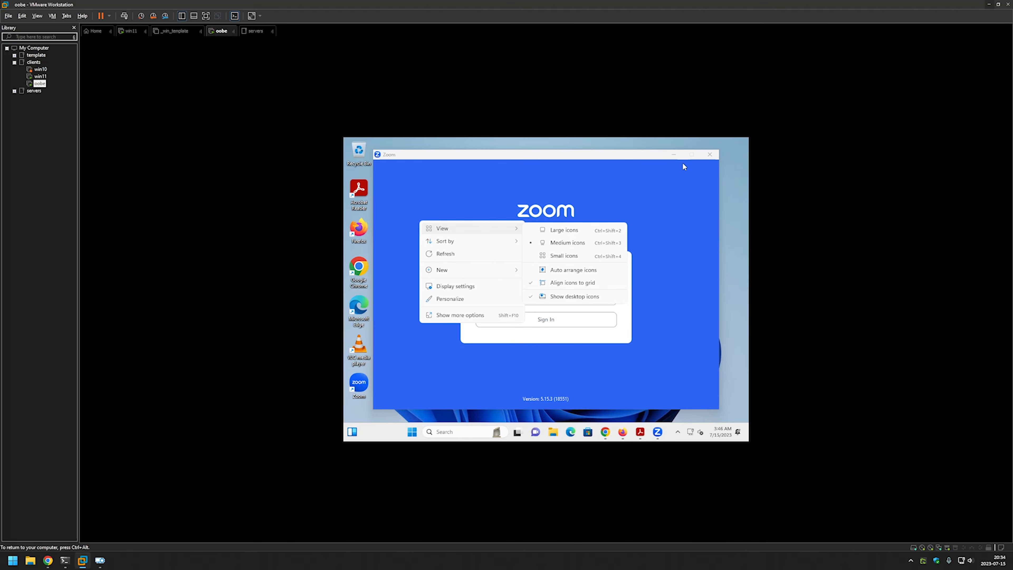
click(674, 154)
click(582, 298)
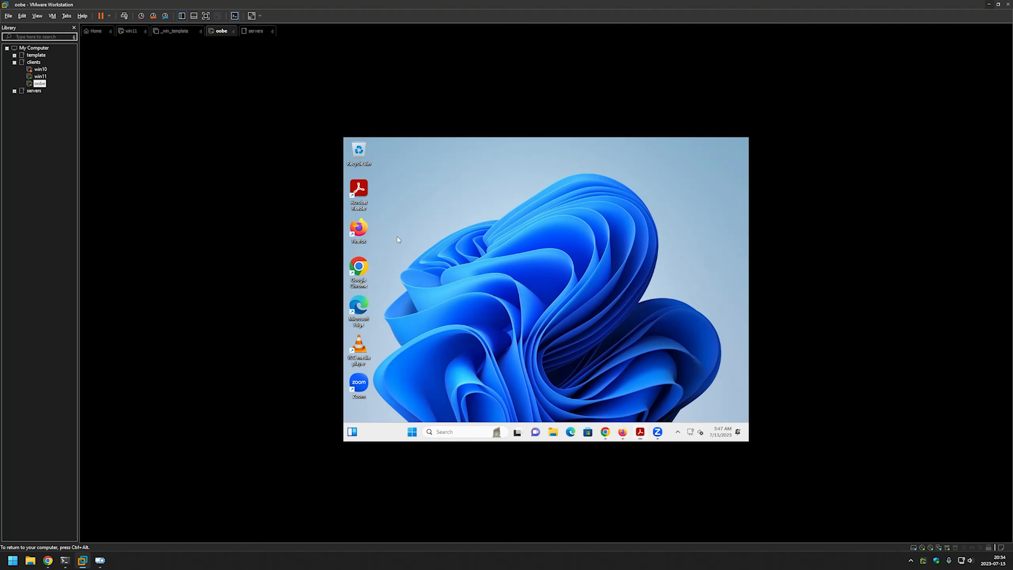
Create a New folder on the oobe desktop.
right_click(397, 237)
mouse_move(464, 288)
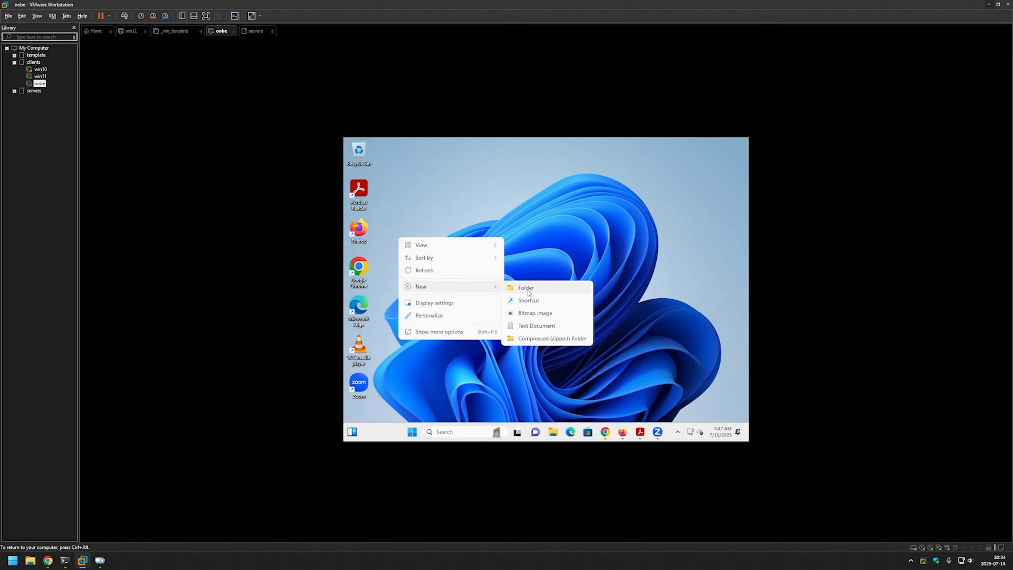
click(527, 282)
drag(387, 198, 400, 259)
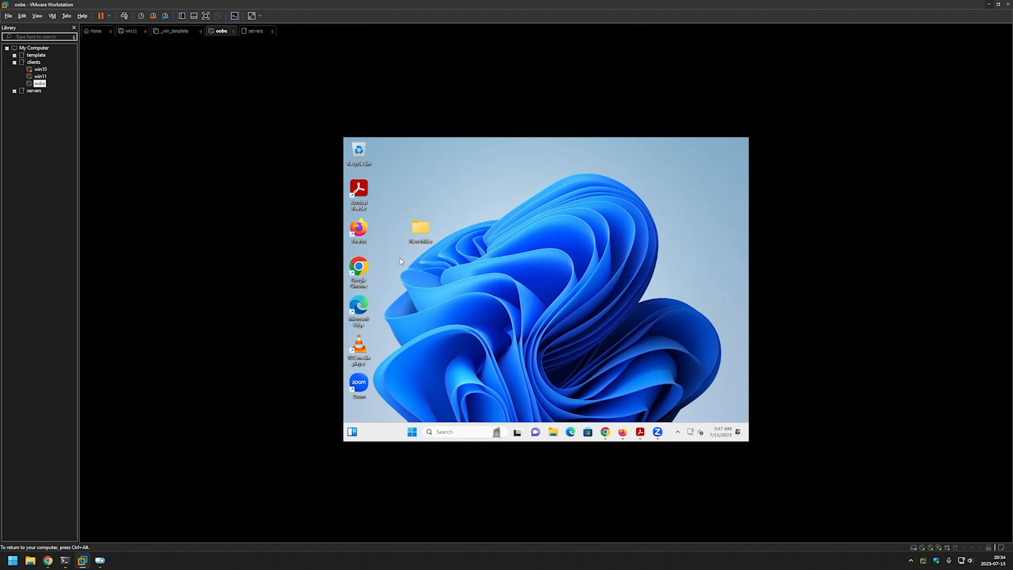
Compress New folder into New folder.zip with 7-Zip and place it beside the folder.
right_click(425, 238)
right_click(419, 232)
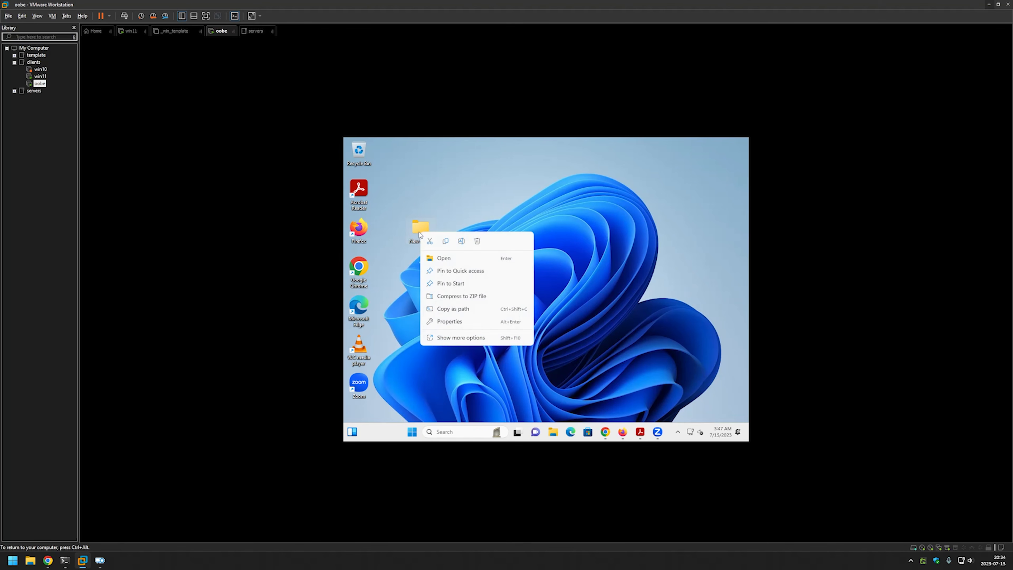
click(445, 337)
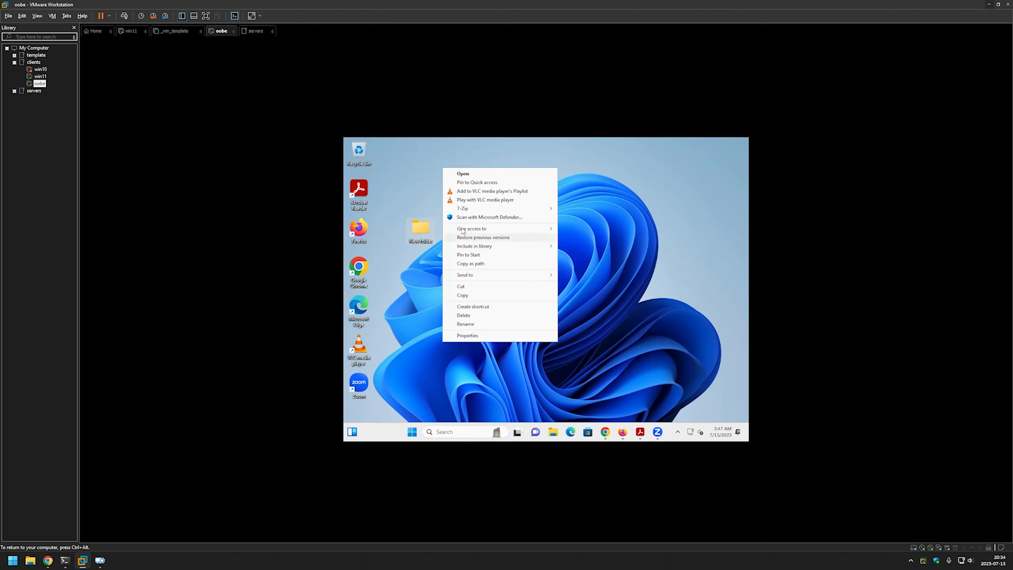
mouse_move(463, 210)
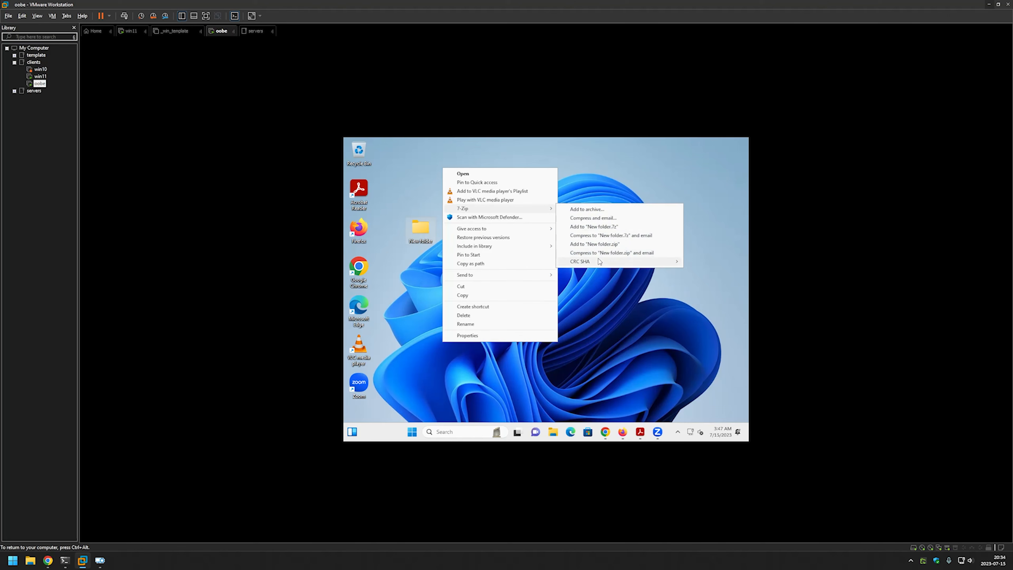
click(608, 245)
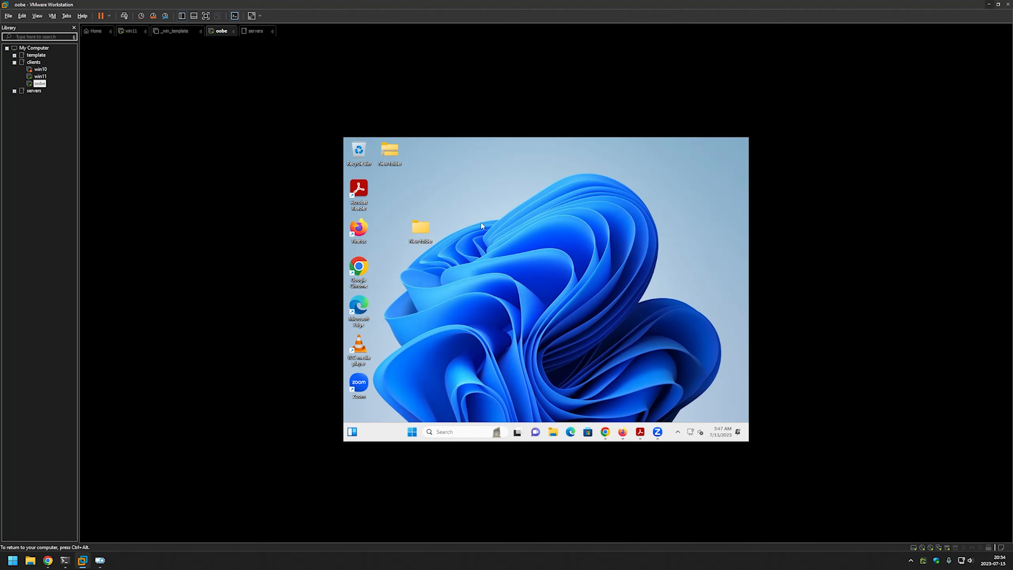
drag(384, 150, 477, 188)
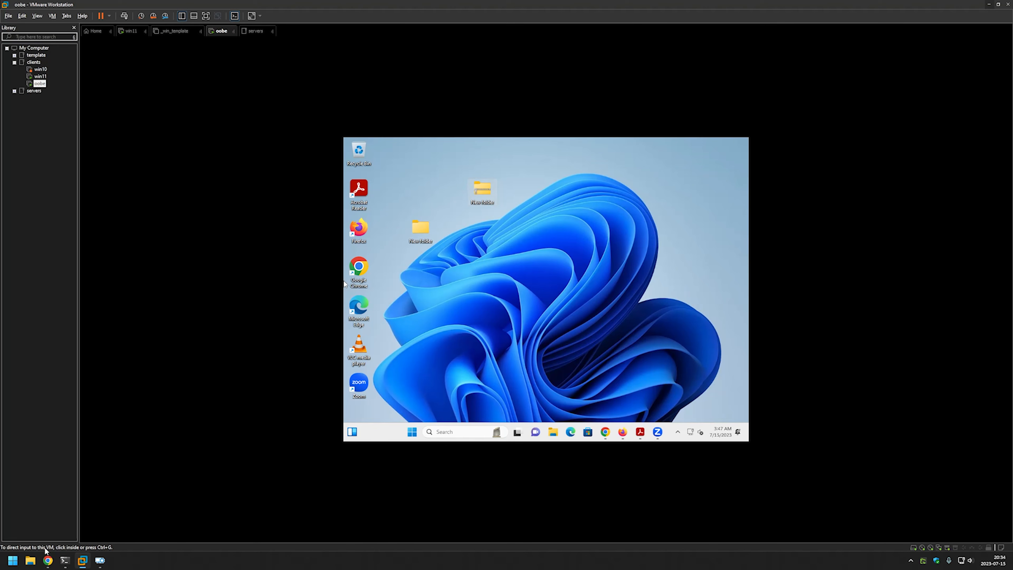
Bring the host Chrome readme.md forward and scroll through the silent install commands from 7-Zip to Zoom.
click(48, 559)
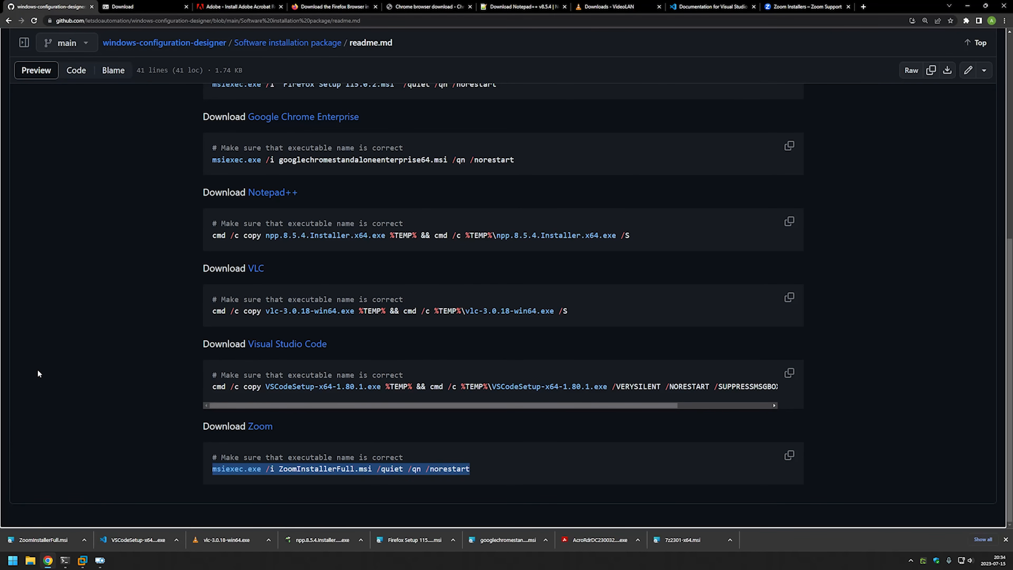
scroll(38, 371, up, 7)
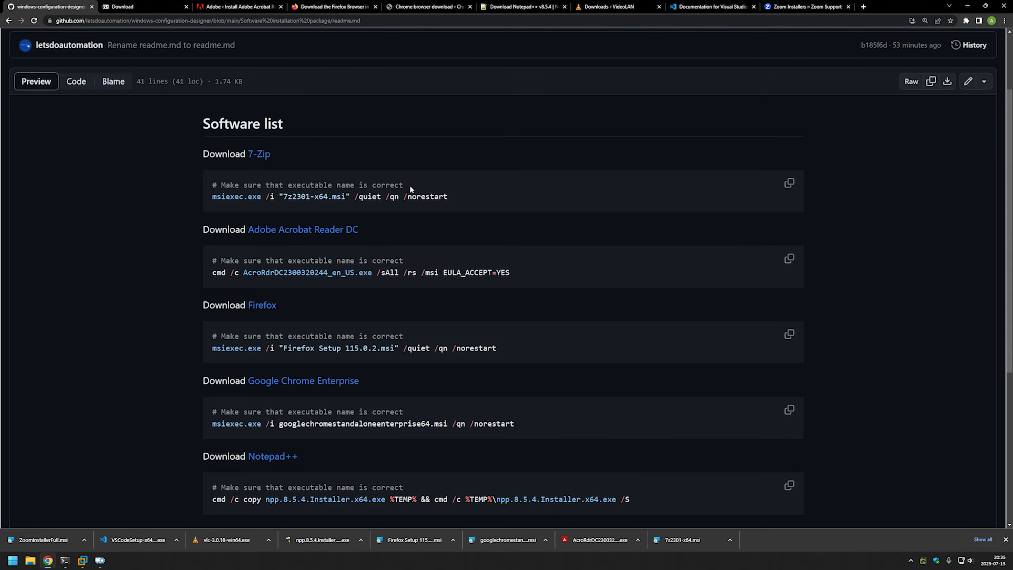
scroll(410, 185, down, 6)
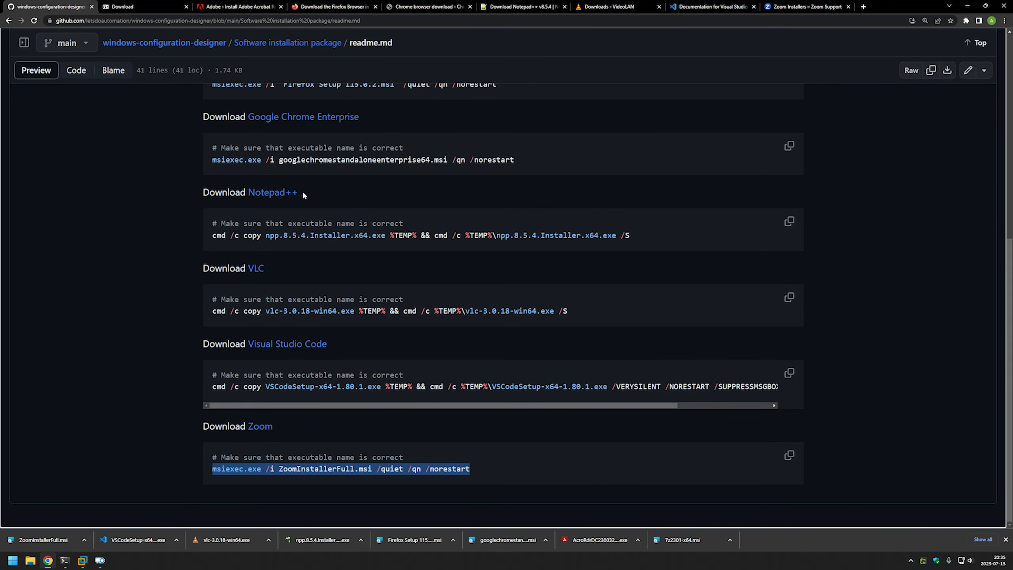
scroll(304, 191, up, 15)
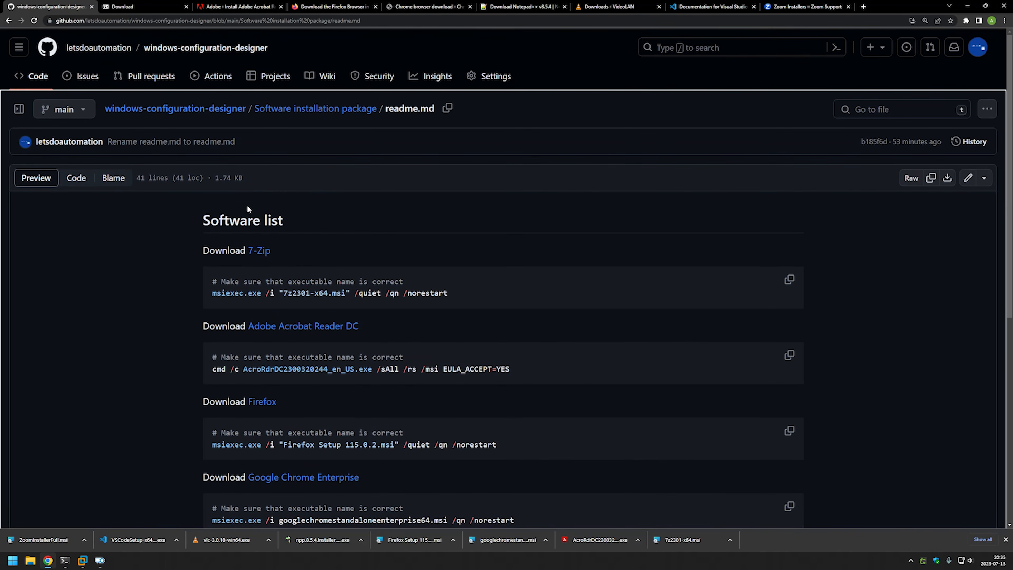
scroll(416, 225, down, 6)
scroll(417, 226, down, 3)
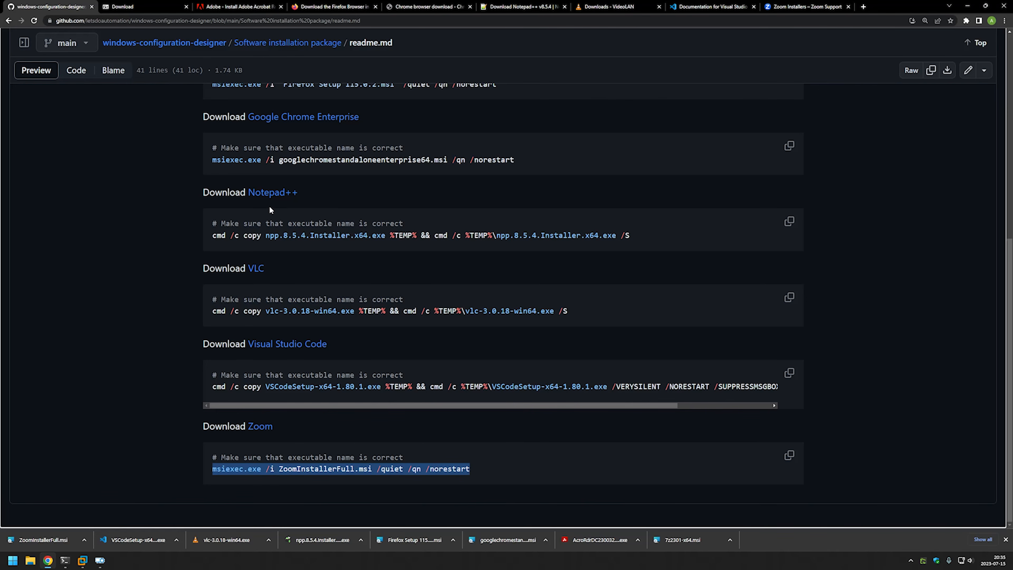
scroll(270, 206, up, 6)
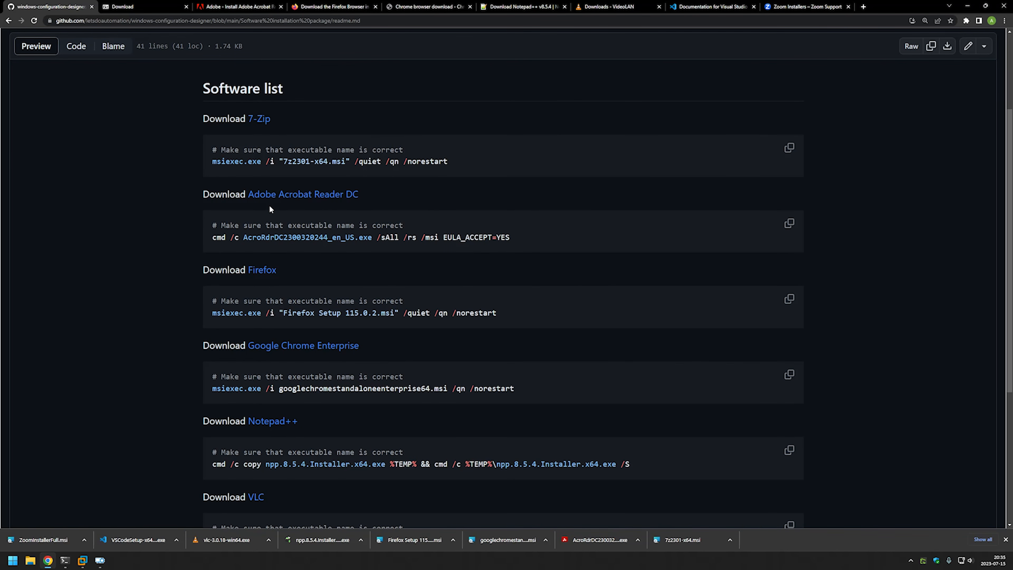